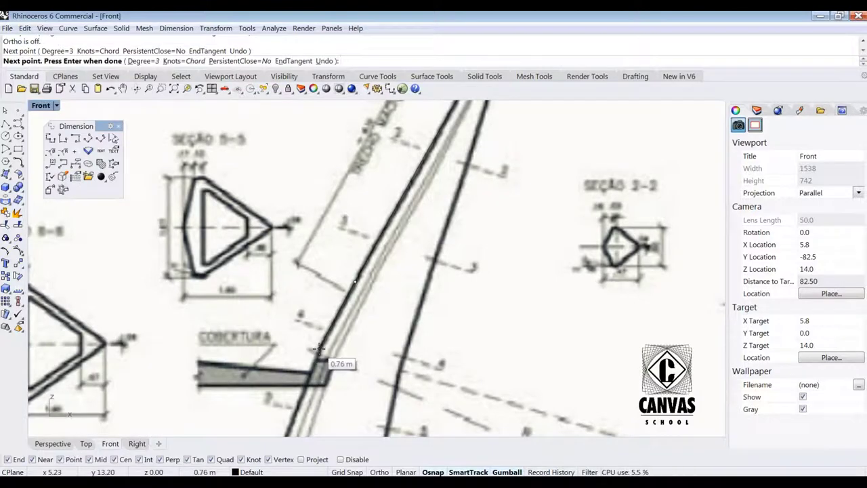
Step: Trace the column's outer edge with the interpolated curve from section 4 above the COBERTURA slab down to section 6
{"action": "left_click", "coordinate": [320, 349]}
{"action": "scroll", "coordinate": [320, 349], "scroll_direction": "down", "scroll_amount": 8}
{"action": "scroll", "coordinate": [314, 383], "scroll_direction": "up", "scroll_amount": 10}
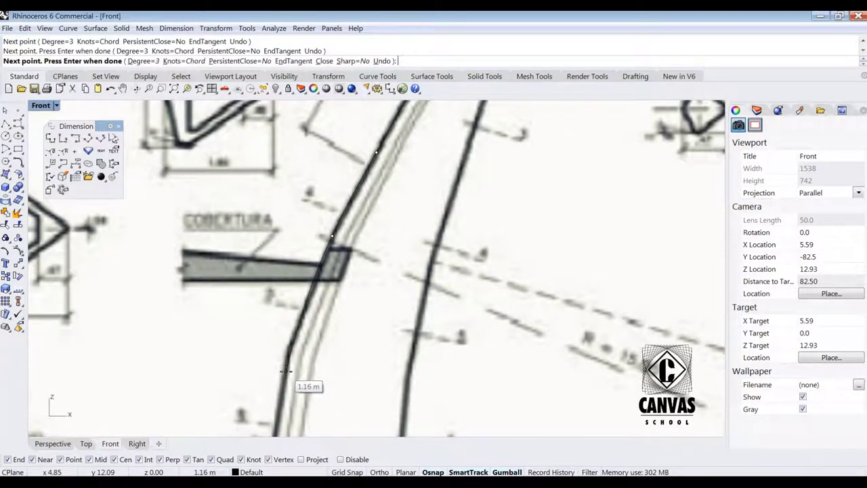
{"action": "left_click", "coordinate": [286, 370]}
{"action": "scroll", "coordinate": [287, 373], "scroll_direction": "down", "scroll_amount": 3}
{"action": "scroll", "coordinate": [291, 374], "scroll_direction": "up", "scroll_amount": 3}
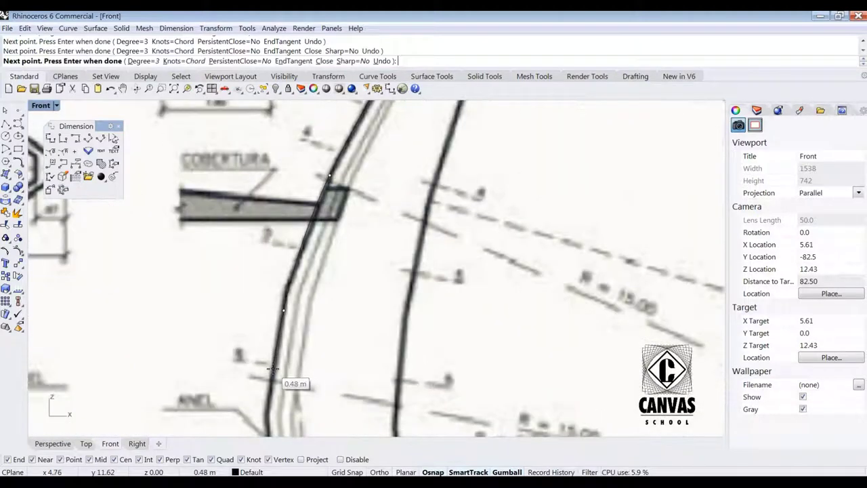
{"action": "scroll", "coordinate": [273, 370], "scroll_direction": "down", "scroll_amount": 3}
{"action": "scroll", "coordinate": [267, 363], "scroll_direction": "up", "scroll_amount": 3}
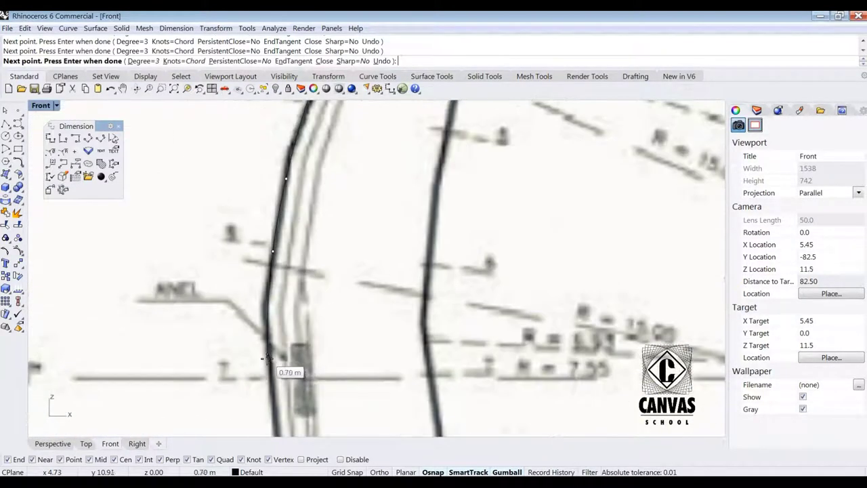
Step: Continue the outer-edge curve down past the ANEL ring to just above section 8, taking back the last misplaced points
{"action": "scroll", "coordinate": [268, 359], "scroll_direction": "down", "scroll_amount": 3}
{"action": "scroll", "coordinate": [275, 383], "scroll_direction": "up", "scroll_amount": 3}
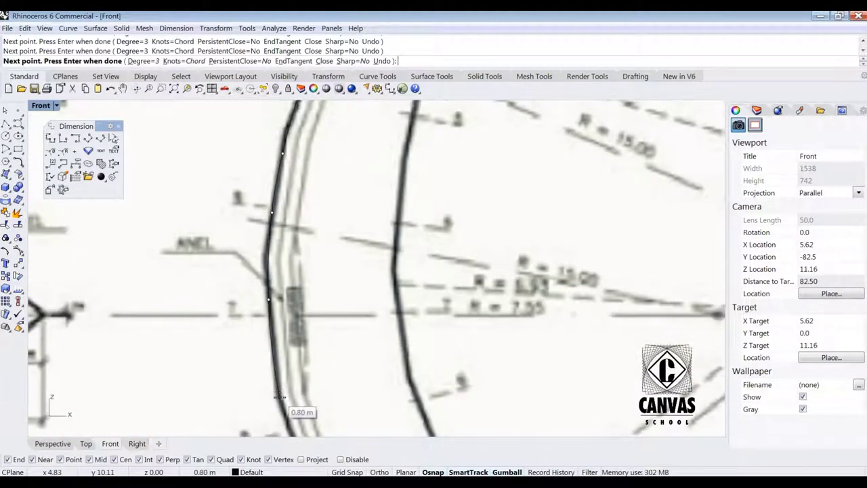
{"action": "scroll", "coordinate": [276, 398], "scroll_direction": "down", "scroll_amount": 3}
{"action": "scroll", "coordinate": [274, 305], "scroll_direction": "up", "scroll_amount": 3}
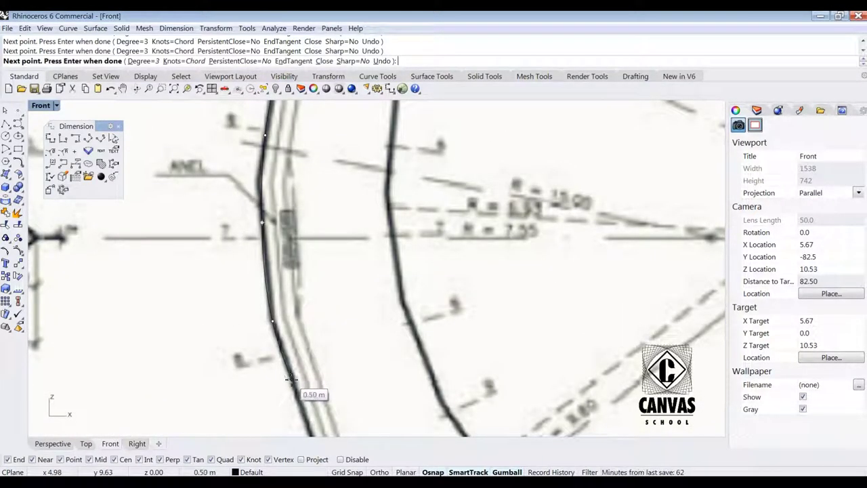
{"action": "scroll", "coordinate": [292, 379], "scroll_direction": "down", "scroll_amount": 3}
{"action": "scroll", "coordinate": [313, 415], "scroll_direction": "up", "scroll_amount": 3}
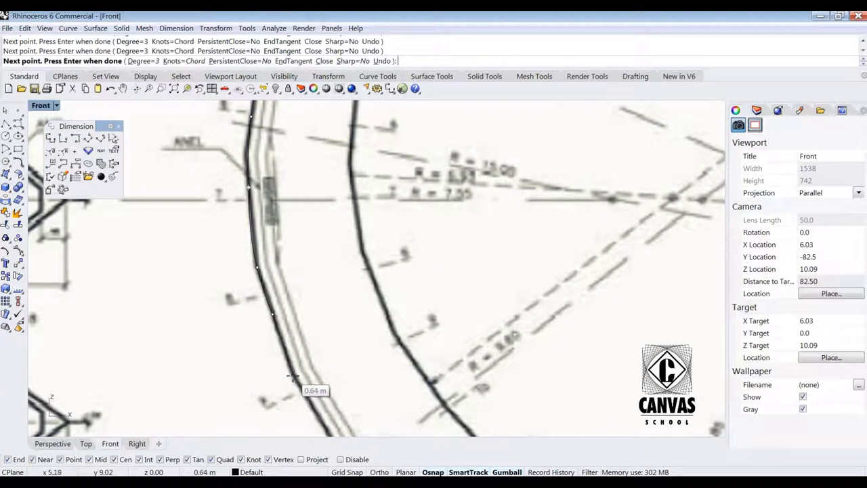
{"action": "scroll", "coordinate": [292, 377], "scroll_direction": "down", "scroll_amount": 3}
{"action": "scroll", "coordinate": [293, 382], "scroll_direction": "up", "scroll_amount": 4}
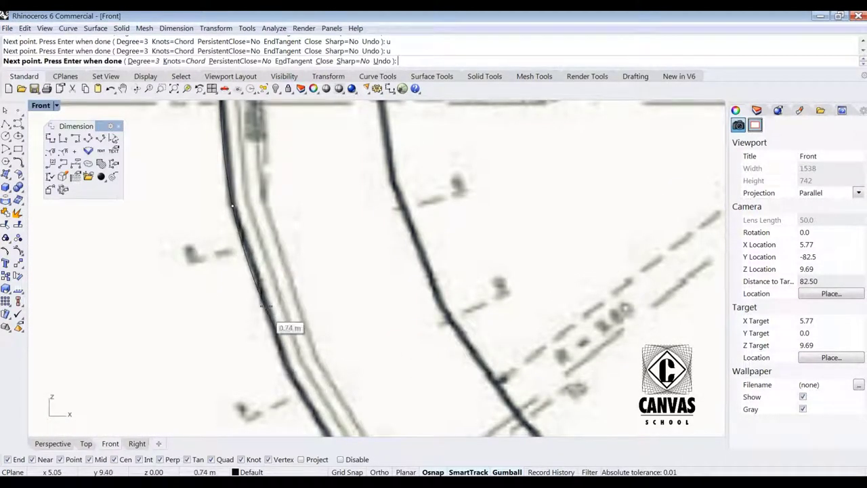
Step: Continue the outer-edge curve around the bend, placing points from section 9 to section 14
{"action": "left_click", "coordinate": [289, 370]}
{"action": "scroll", "coordinate": [265, 253], "scroll_direction": "down", "scroll_amount": 10}
{"action": "scroll", "coordinate": [338, 387], "scroll_direction": "up", "scroll_amount": 4}
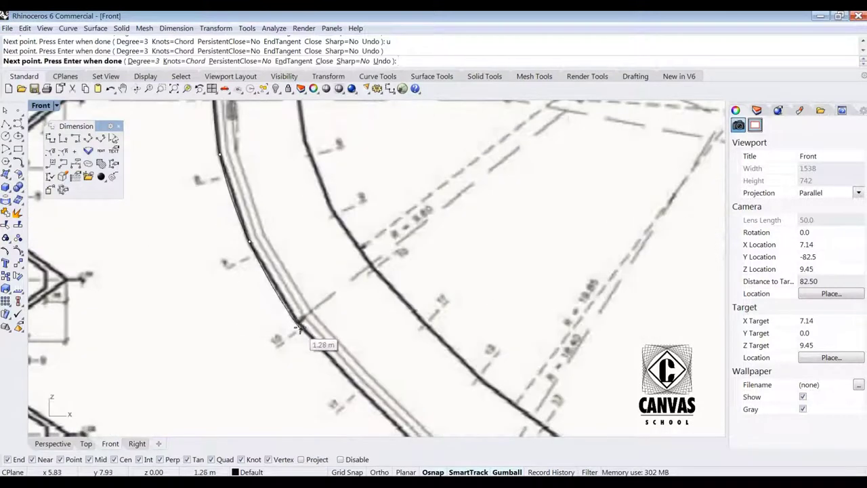
{"action": "scroll", "coordinate": [342, 295], "scroll_direction": "down", "scroll_amount": 3}
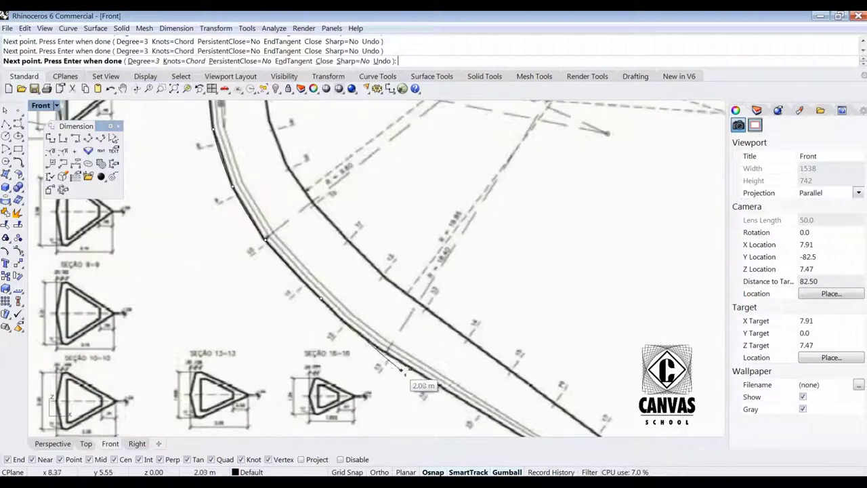
{"action": "scroll", "coordinate": [371, 346], "scroll_direction": "up", "scroll_amount": 3}
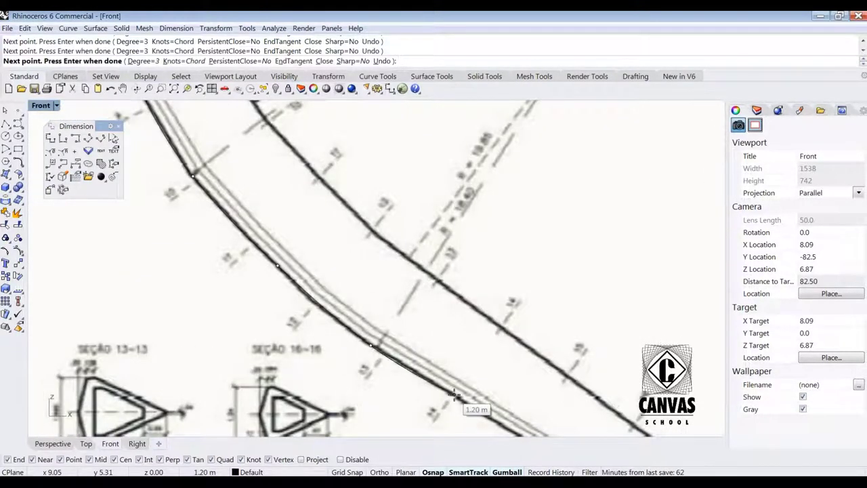
{"action": "left_click", "coordinate": [454, 395]}
{"action": "scroll", "coordinate": [431, 321], "scroll_direction": "down", "scroll_amount": 10}
{"action": "scroll", "coordinate": [510, 370], "scroll_direction": "up", "scroll_amount": 4}
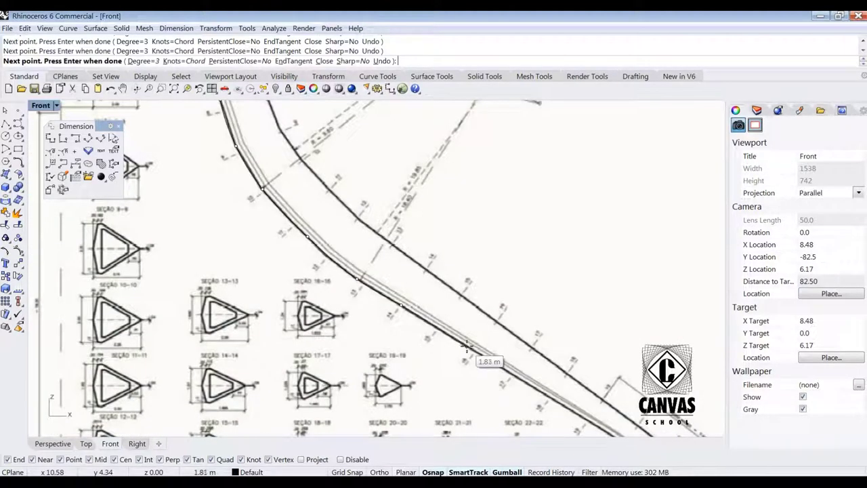
Step: Add the remaining outer-edge points down to the base line and finish the curve
{"action": "scroll", "coordinate": [558, 403], "scroll_direction": "down", "scroll_amount": 3}
{"action": "scroll", "coordinate": [582, 406], "scroll_direction": "up", "scroll_amount": 3}
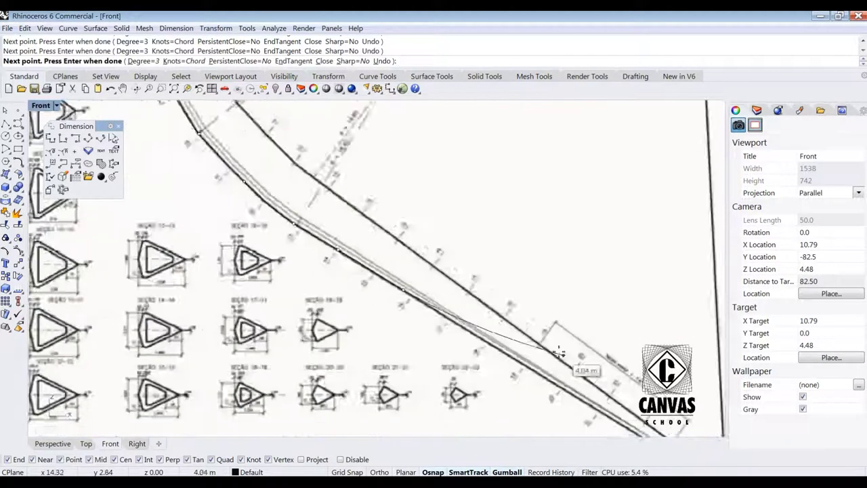
{"action": "scroll", "coordinate": [600, 409], "scroll_direction": "down", "scroll_amount": 2}
{"action": "scroll", "coordinate": [620, 413], "scroll_direction": "up", "scroll_amount": 2}
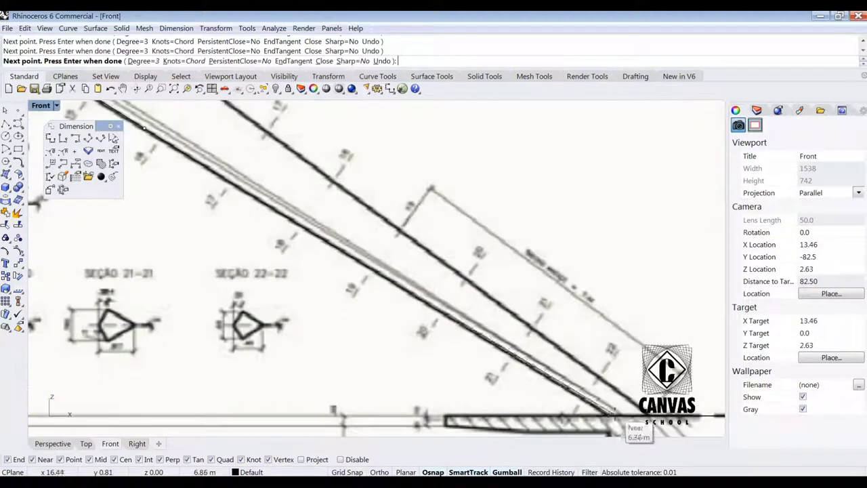
{"action": "scroll", "coordinate": [613, 414], "scroll_direction": "up", "scroll_amount": 3}
{"action": "scroll", "coordinate": [639, 386], "scroll_direction": "down", "scroll_amount": 9}
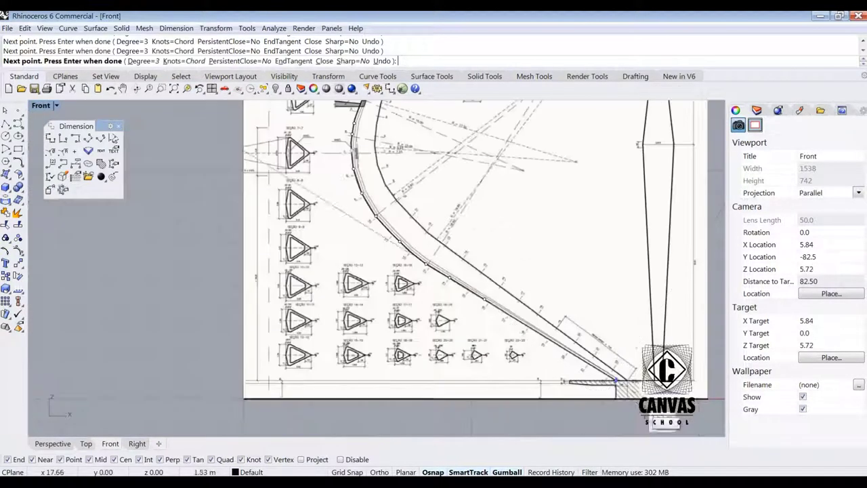
{"action": "key", "text": "Return"}
Step: Begin a second interpolated curve at the foot of the column's inner edge and trace it up to section 15
{"action": "scroll", "coordinate": [620, 380], "scroll_direction": "up", "scroll_amount": 8}
{"action": "scroll", "coordinate": [522, 369], "scroll_direction": "down", "scroll_amount": 3}
{"action": "key", "text": "Return"}
{"action": "scroll", "coordinate": [525, 370], "scroll_direction": "up", "scroll_amount": 3}
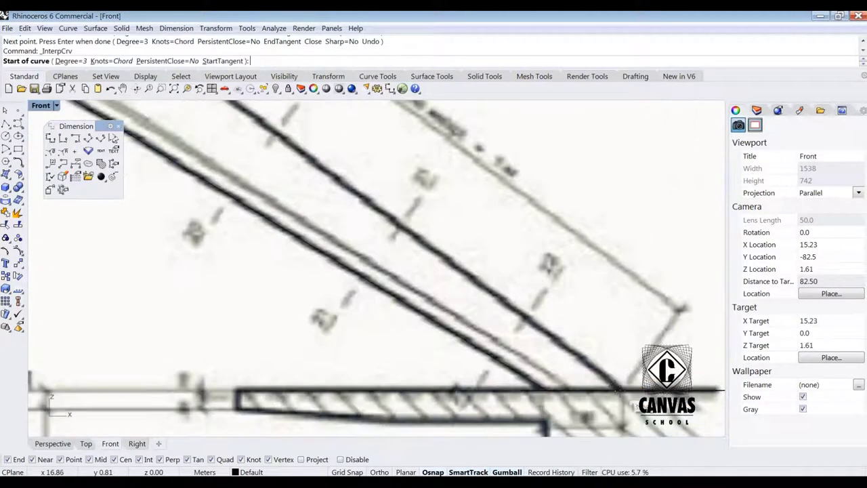
{"action": "left_click", "coordinate": [618, 390]}
{"action": "left_click", "coordinate": [480, 279]}
{"action": "scroll", "coordinate": [461, 277], "scroll_direction": "down", "scroll_amount": 2}
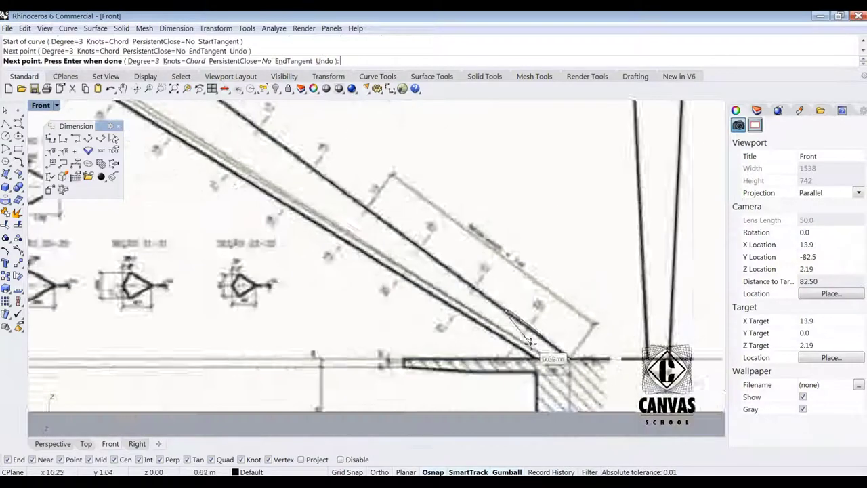
{"action": "left_click", "coordinate": [427, 266]}
{"action": "scroll", "coordinate": [427, 265], "scroll_direction": "down", "scroll_amount": 6}
{"action": "scroll", "coordinate": [375, 223], "scroll_direction": "up", "scroll_amount": 5}
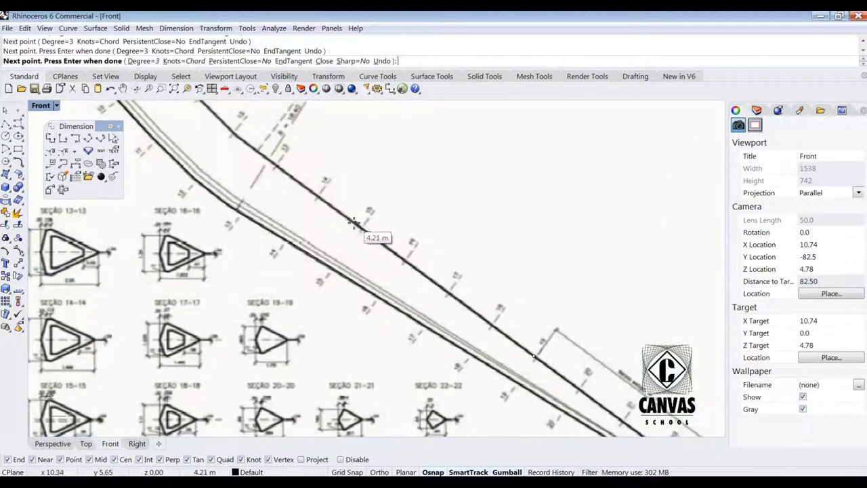
{"action": "left_click", "coordinate": [354, 223]}
Step: Continue the inner-edge curve up around the bend to section 8
{"action": "scroll", "coordinate": [353, 223], "scroll_direction": "down", "scroll_amount": 2}
{"action": "scroll", "coordinate": [284, 162], "scroll_direction": "up", "scroll_amount": 2}
{"action": "scroll", "coordinate": [265, 163], "scroll_direction": "down", "scroll_amount": 3}
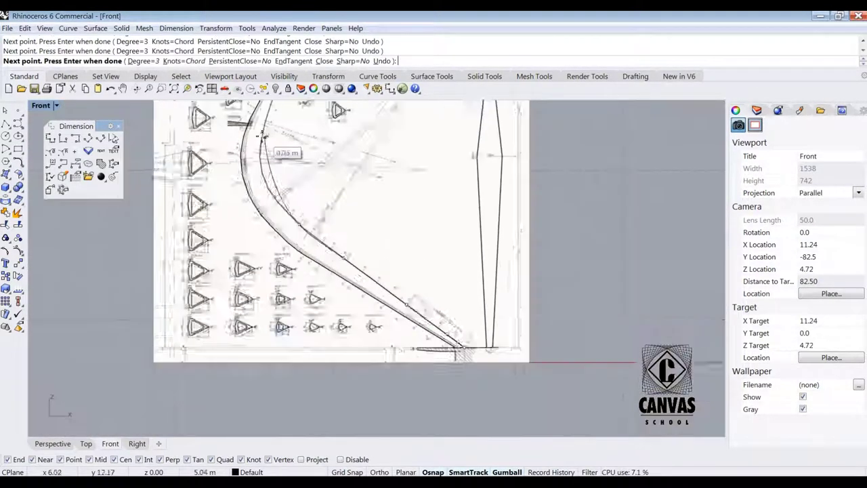
{"action": "scroll", "coordinate": [269, 235], "scroll_direction": "up", "scroll_amount": 5}
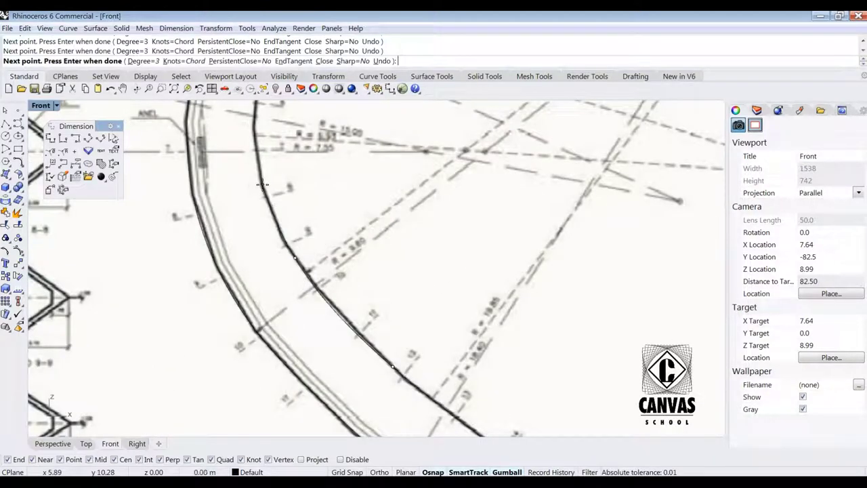
{"action": "left_click", "coordinate": [262, 185]}
{"action": "scroll", "coordinate": [262, 185], "scroll_direction": "down", "scroll_amount": 5}
{"action": "scroll", "coordinate": [267, 149], "scroll_direction": "up", "scroll_amount": 8}
Step: Trace the rest of the inner edge from section 6 up to the column's tip and finish the curve
{"action": "left_click", "coordinate": [252, 139]}
{"action": "scroll", "coordinate": [255, 176], "scroll_direction": "down", "scroll_amount": 8}
{"action": "scroll", "coordinate": [267, 169], "scroll_direction": "up", "scroll_amount": 7}
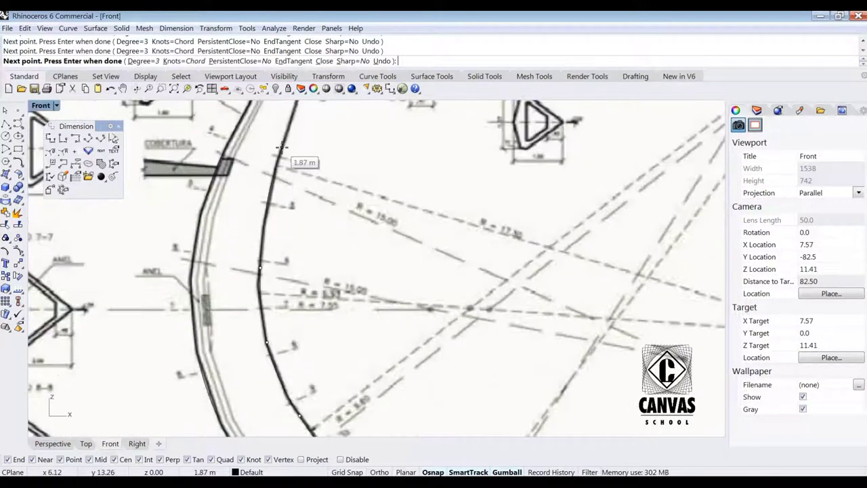
{"action": "scroll", "coordinate": [282, 147], "scroll_direction": "down", "scroll_amount": 3}
{"action": "scroll", "coordinate": [302, 153], "scroll_direction": "up", "scroll_amount": 3}
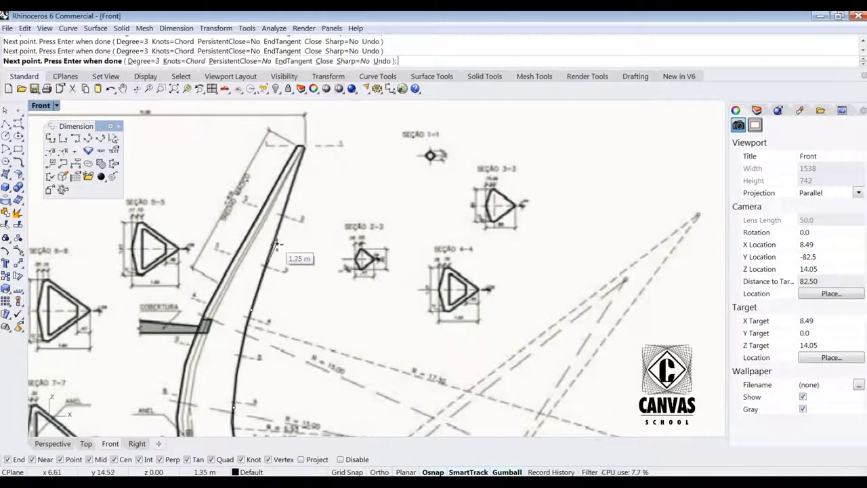
{"action": "right_click", "coordinate": [317, 120]}
Step: Delete the reference drawing image behind the traced curves
{"action": "scroll", "coordinate": [326, 155], "scroll_direction": "down", "scroll_amount": 14}
{"action": "scroll", "coordinate": [369, 239], "scroll_direction": "up", "scroll_amount": 4}
{"action": "left_click", "coordinate": [494, 304]}
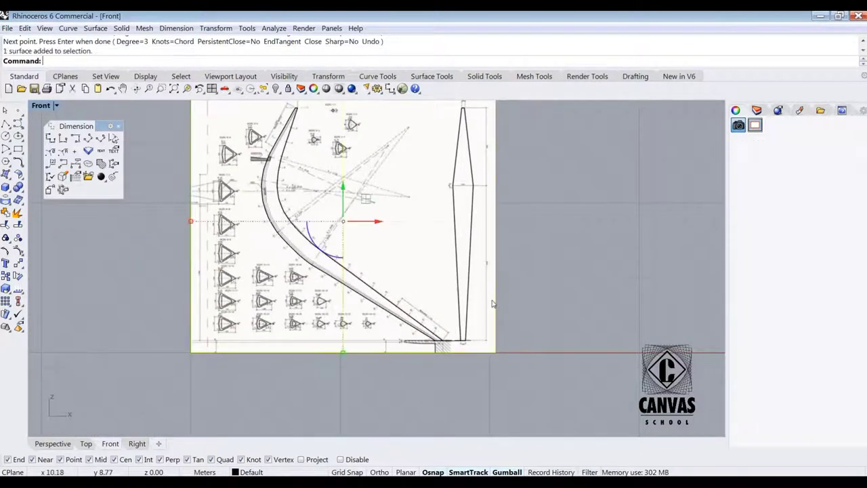
{"action": "key", "text": "Delete"}
Step: Trim the base line outside the column outlines, using all curves as cutting objects
{"action": "scroll", "coordinate": [445, 342], "scroll_direction": "up", "scroll_amount": 4}
{"action": "key", "text": "ctrl+a"}
{"action": "type", "text": "Tr"}
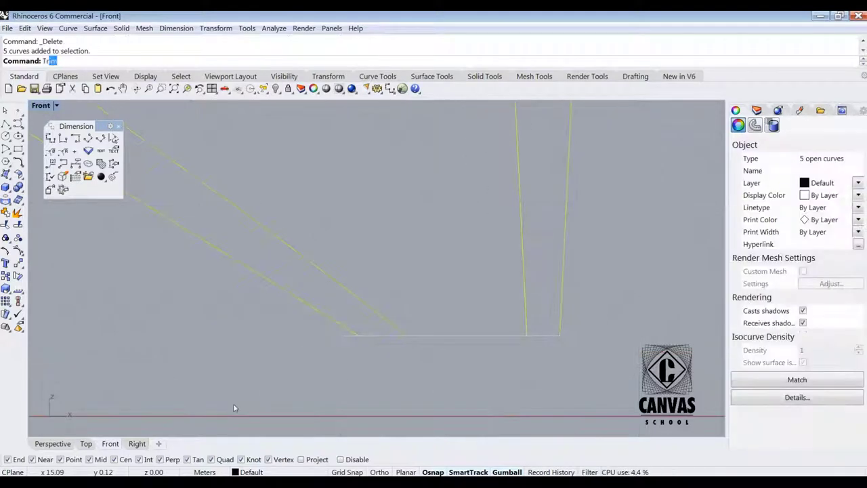
{"action": "key", "text": "Return"}
{"action": "left_click", "coordinate": [347, 335]}
{"action": "left_click", "coordinate": [466, 335]}
{"action": "right_click", "coordinate": [477, 355]}
Step: Save the model to the Desktop as Untitled.3dm
{"action": "scroll", "coordinate": [426, 353], "scroll_direction": "down", "scroll_amount": 20}
{"action": "scroll", "coordinate": [423, 312], "scroll_direction": "up", "scroll_amount": 5}
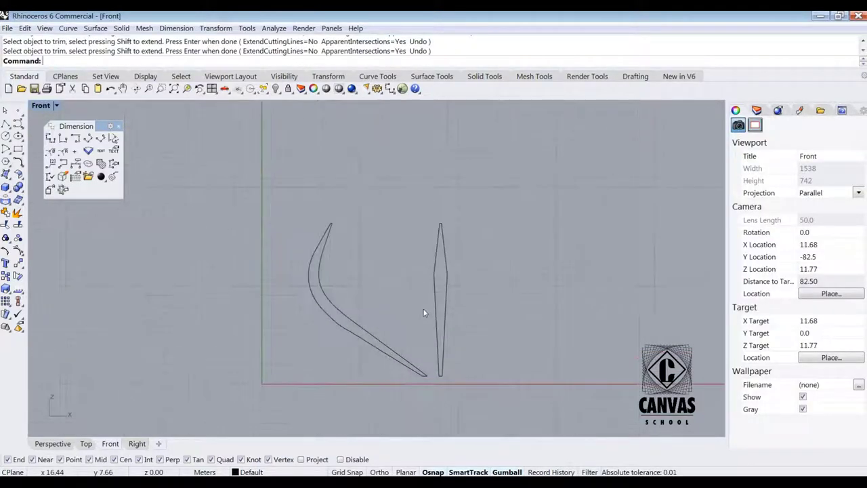
{"action": "key", "text": "ctrl+s"}
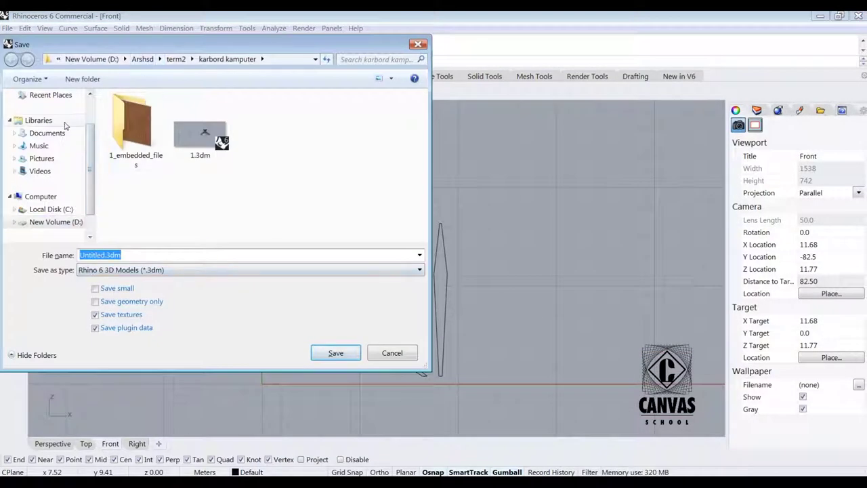
{"action": "scroll", "coordinate": [64, 170], "scroll_direction": "down", "scroll_amount": 2}
{"action": "scroll", "coordinate": [39, 115], "scroll_direction": "up", "scroll_amount": 3}
{"action": "left_click", "coordinate": [41, 112]}
{"action": "left_click", "coordinate": [336, 353]}
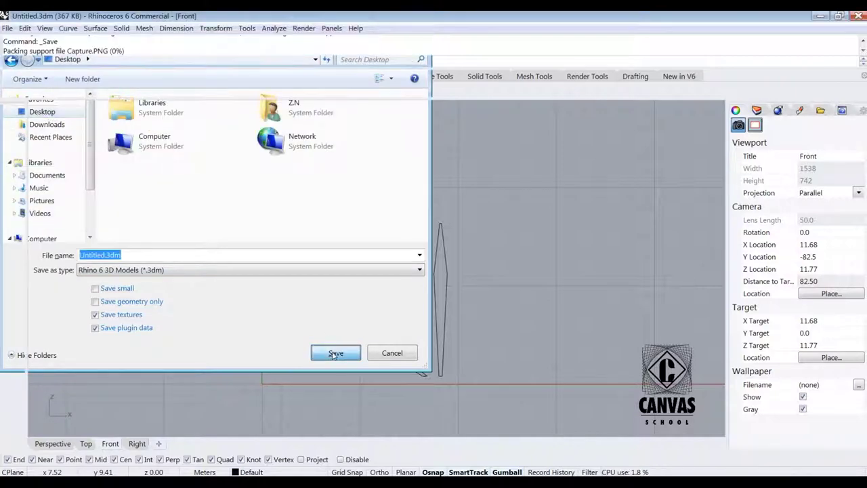
Step: Smooth the outer curve by shifting its control point at the lower bend slightly upward
{"action": "scroll", "coordinate": [335, 348], "scroll_direction": "up", "scroll_amount": 6}
{"action": "left_click", "coordinate": [336, 300]}
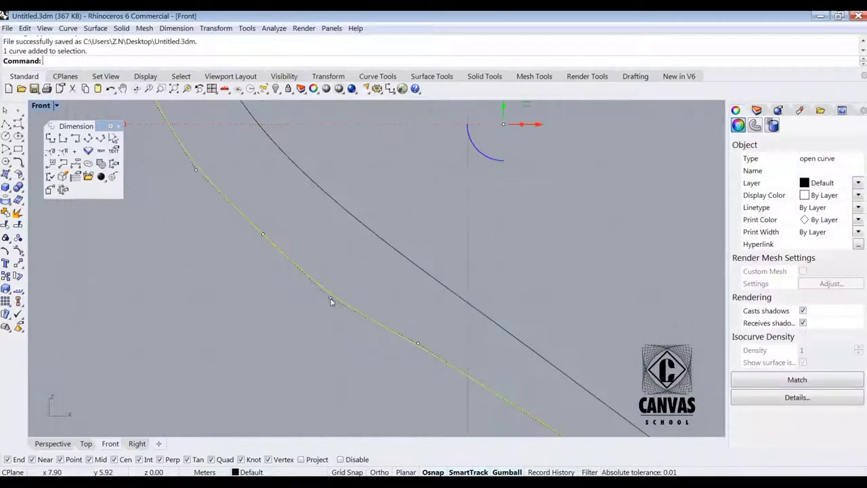
{"action": "scroll", "coordinate": [332, 302], "scroll_direction": "up", "scroll_amount": 4}
{"action": "left_click", "coordinate": [330, 299]}
{"action": "left_click_drag", "start_coordinate": [331, 301], "coordinate": [330, 295]}
{"action": "left_click", "coordinate": [351, 268]}
{"action": "scroll", "coordinate": [350, 267], "scroll_direction": "down", "scroll_amount": 10}
Step: Raise the outer curve's next control point toward the base to even out the lower leg
{"action": "scroll", "coordinate": [351, 267], "scroll_direction": "up", "scroll_amount": 4}
{"action": "left_click", "coordinate": [425, 308]}
{"action": "scroll", "coordinate": [426, 309], "scroll_direction": "up", "scroll_amount": 4}
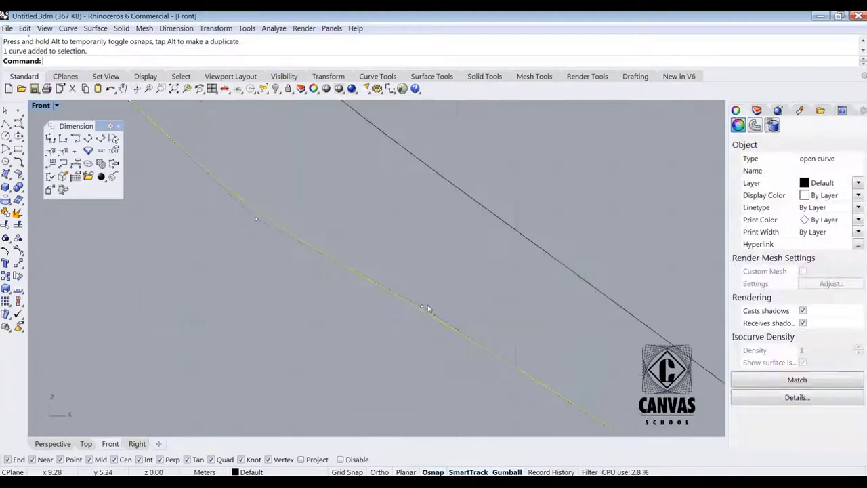
{"action": "left_click", "coordinate": [422, 307]}
{"action": "left_click_drag", "start_coordinate": [422, 307], "coordinate": [424, 291]}
{"action": "scroll", "coordinate": [508, 326], "scroll_direction": "down", "scroll_amount": 4}
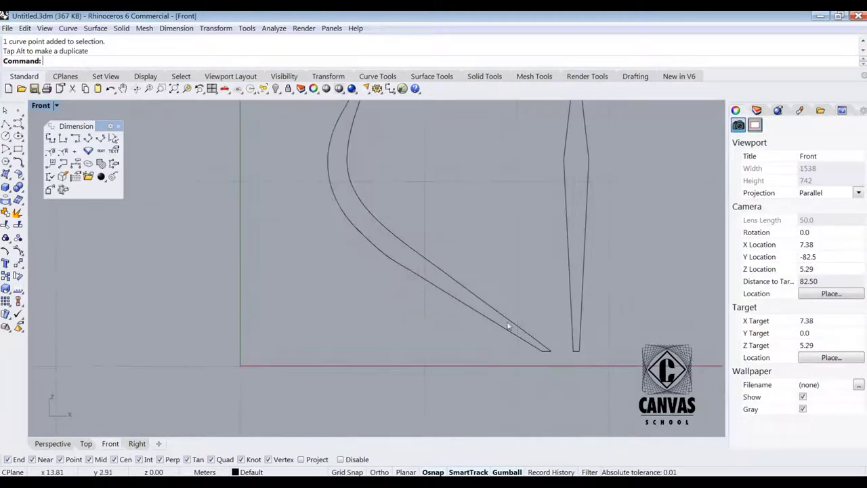
Step: Return to the four-viewport layout and join the four curves of the straight column elevation into one closed curve
{"action": "scroll", "coordinate": [455, 306], "scroll_direction": "down", "scroll_amount": 4}
{"action": "scroll", "coordinate": [451, 304], "scroll_direction": "up", "scroll_amount": 3}
{"action": "double_click", "coordinate": [42, 107]}
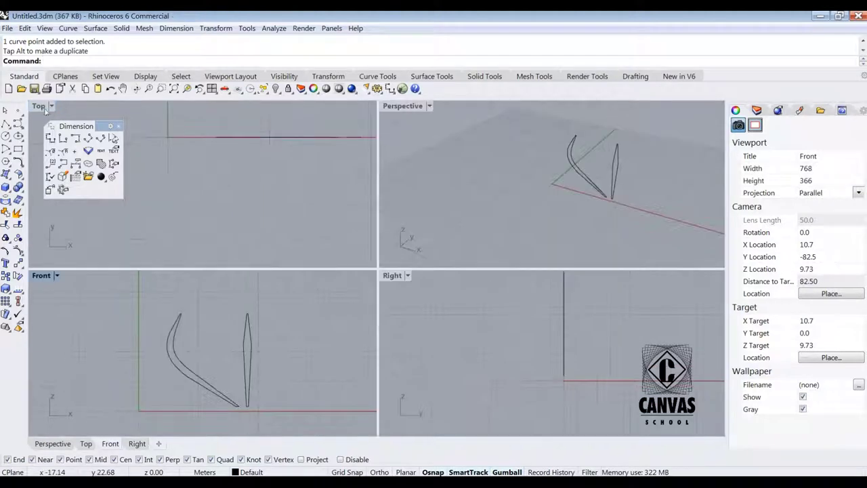
{"action": "right_click_drag", "start_coordinate": [628, 199], "coordinate": [591, 240]}
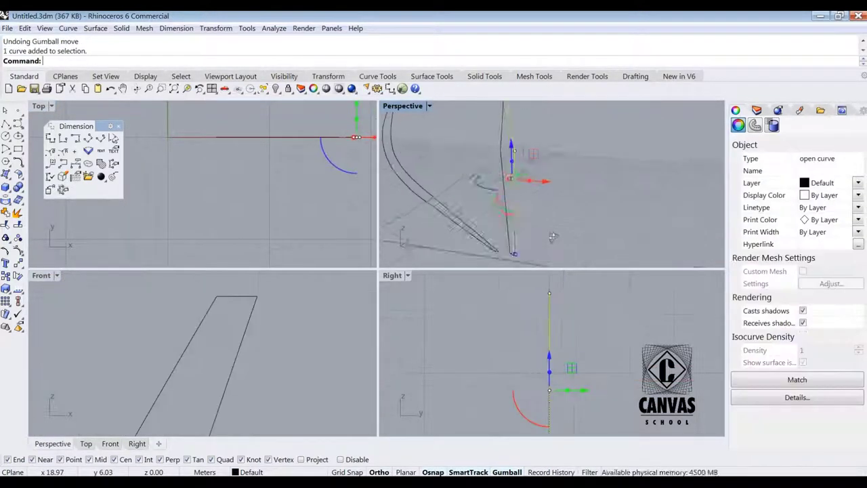
{"action": "right_click_drag", "start_coordinate": [572, 203], "coordinate": [550, 263]}
{"action": "left_click", "coordinate": [5, 213]}
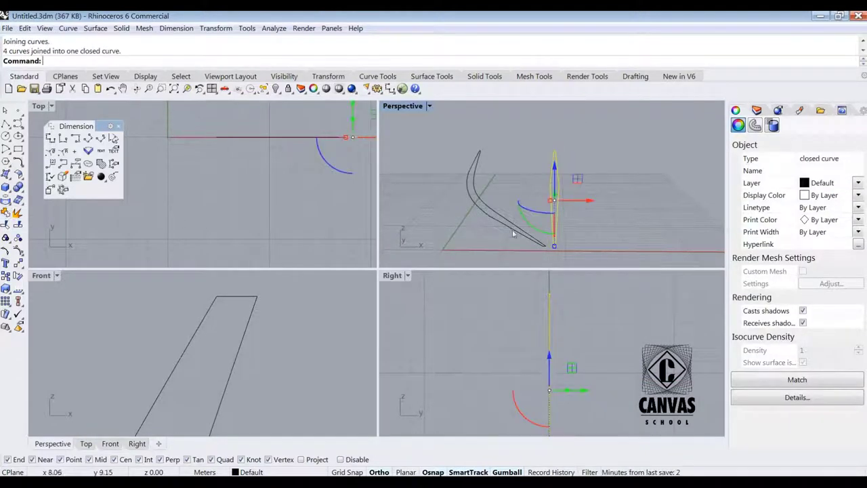
{"action": "scroll", "coordinate": [553, 239], "scroll_direction": "up", "scroll_amount": 8}
{"action": "right_click", "coordinate": [554, 240]}
{"action": "key", "text": "Escape"}
Step: Rotate the closed column elevation about its vertical axis so it stands perpendicular to the curved side profile
{"action": "left_click", "coordinate": [573, 244]}
{"action": "scroll", "coordinate": [580, 239], "scroll_direction": "down", "scroll_amount": 8}
{"action": "middle_click", "coordinate": [580, 239]}
{"action": "left_click", "coordinate": [571, 240]}
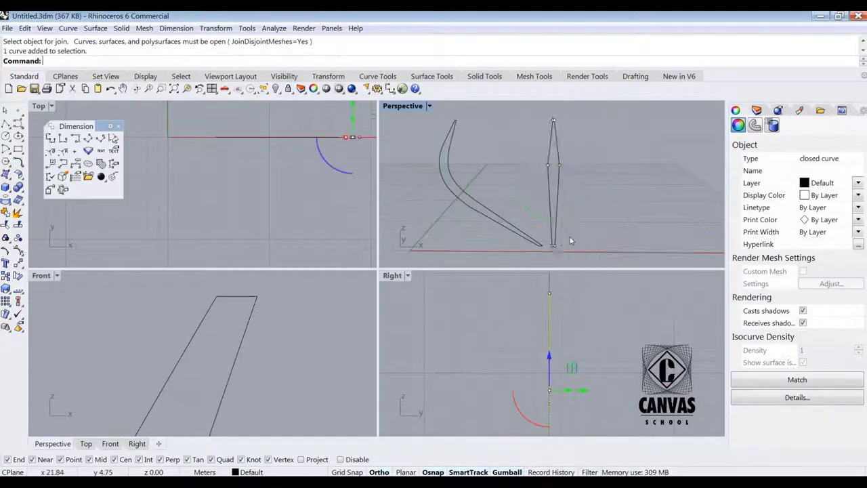
{"action": "scroll", "coordinate": [567, 240], "scroll_direction": "up", "scroll_amount": 8}
{"action": "left_click", "coordinate": [544, 242]}
{"action": "scroll", "coordinate": [545, 241], "scroll_direction": "down", "scroll_amount": 9}
{"action": "right_click_drag", "start_coordinate": [542, 237], "coordinate": [455, 212]}
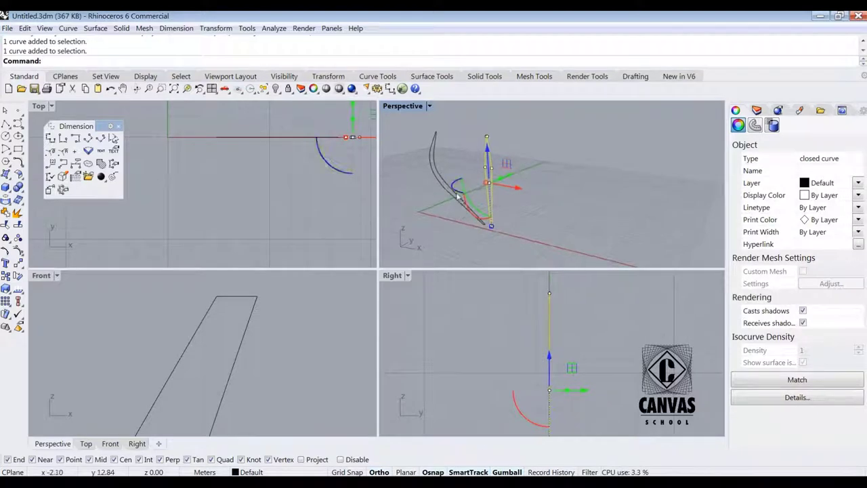
{"action": "left_click_drag", "start_coordinate": [464, 187], "coordinate": [530, 193]}
{"action": "left_click", "coordinate": [523, 207]}
{"action": "right_click_drag", "start_coordinate": [503, 203], "coordinate": [420, 284]}
{"action": "left_click", "coordinate": [521, 326]}
Step: Move the closed column elevation from the midpoint of its base to the lower end of the curved side profile
{"action": "double_click", "coordinate": [407, 110]}
{"action": "scroll", "coordinate": [437, 309], "scroll_direction": "up", "scroll_amount": 5}
{"action": "left_click", "coordinate": [415, 342]}
{"action": "type", "text": "m"}
{"action": "key", "text": "Return"}
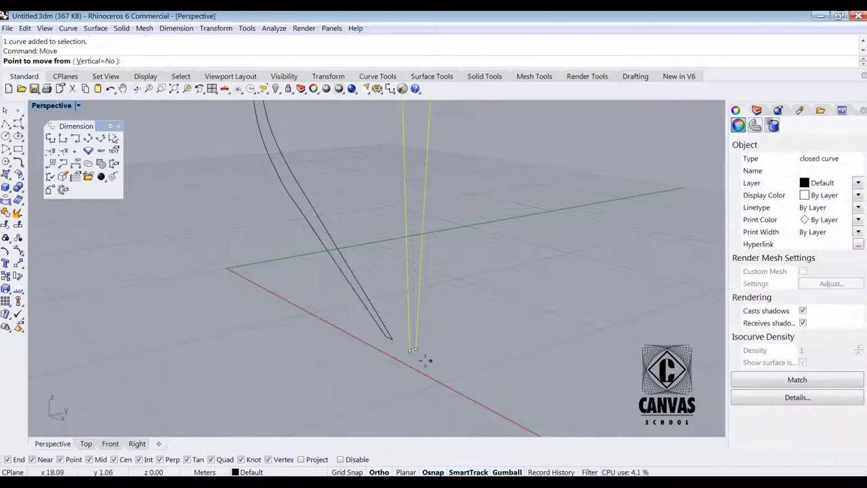
{"action": "scroll", "coordinate": [426, 360], "scroll_direction": "up", "scroll_amount": 4}
{"action": "left_click", "coordinate": [402, 330]}
{"action": "left_click", "coordinate": [345, 312]}
Step: Copy the column elevation from the midpoint of its top edge to the upper tip of the curved profile
{"action": "scroll", "coordinate": [344, 310], "scroll_direction": "down", "scroll_amount": 5}
{"action": "right_click_drag", "start_coordinate": [337, 247], "coordinate": [488, 408], "text": "shift"}
{"action": "scroll", "coordinate": [454, 291], "scroll_direction": "up", "scroll_amount": 2}
{"action": "type", "text": "COff"}
{"action": "key", "text": "Return"}
{"action": "type", "text": "Cop"}
{"action": "key", "text": "Return"}
{"action": "scroll", "coordinate": [473, 309], "scroll_direction": "down", "scroll_amount": 3}
{"action": "scroll", "coordinate": [491, 207], "scroll_direction": "up", "scroll_amount": 9}
{"action": "left_click", "coordinate": [502, 192]}
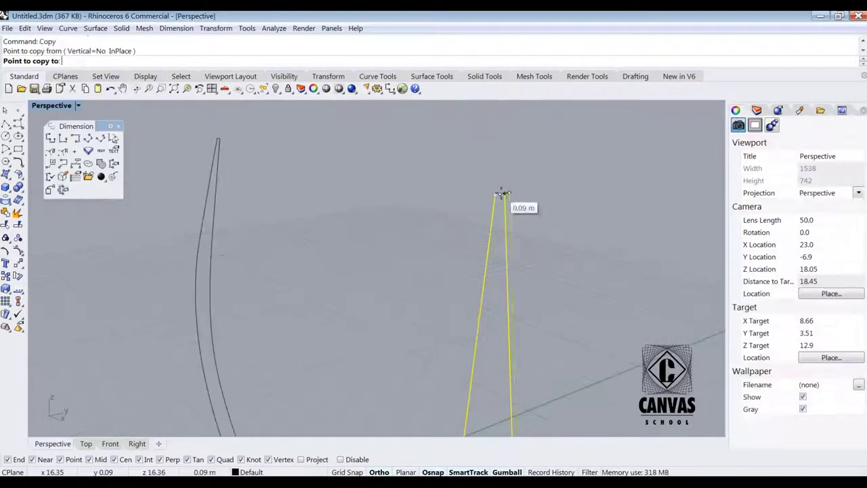
{"action": "scroll", "coordinate": [222, 149], "scroll_direction": "up", "scroll_amount": 5}
{"action": "left_click", "coordinate": [222, 159]}
{"action": "scroll", "coordinate": [414, 172], "scroll_direction": "down", "scroll_amount": 7}
{"action": "right_click", "coordinate": [414, 172]}
Step: Delete the elevation standing at the profile's base and shift the remaining copy to the outermost point of the bend
{"action": "right_click_drag", "start_coordinate": [414, 173], "coordinate": [506, 184]}
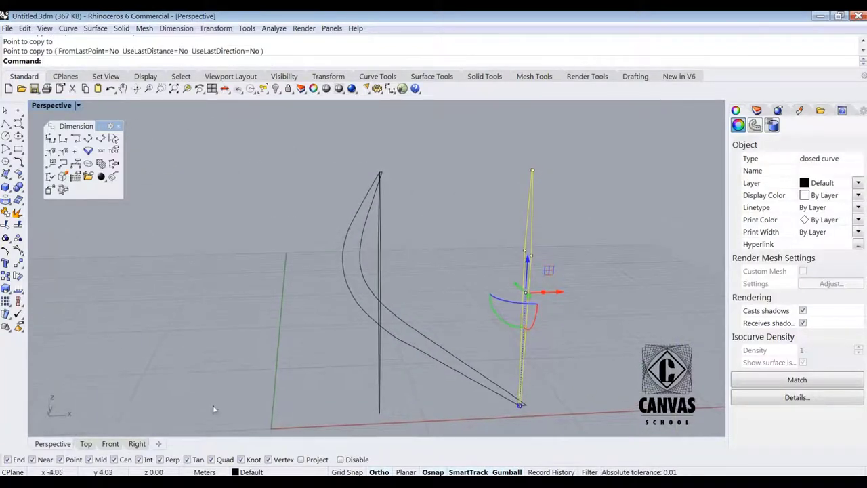
{"action": "double_click", "coordinate": [48, 107]}
{"action": "right_click_drag", "start_coordinate": [269, 407], "coordinate": [248, 348]}
{"action": "scroll", "coordinate": [244, 341], "scroll_direction": "down", "scroll_amount": 6}
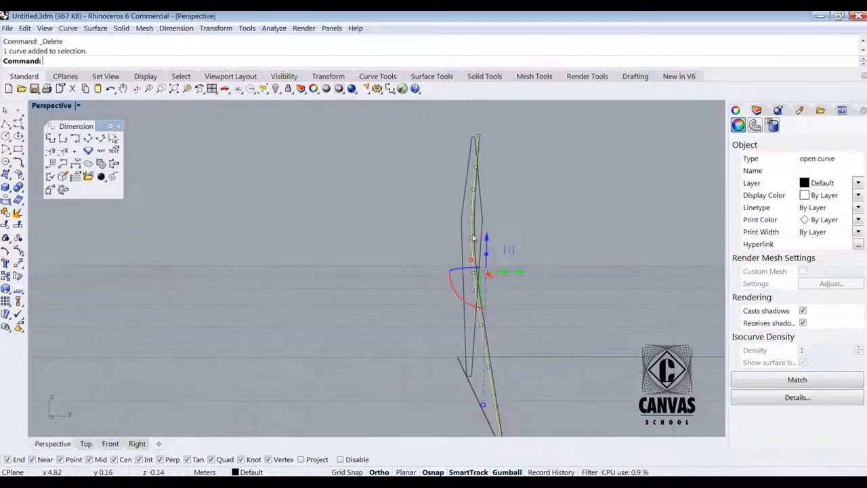
Step: Examine the curved profile's control points against the column elevation over its full height in the Right view
{"action": "scroll", "coordinate": [474, 211], "scroll_direction": "up", "scroll_amount": 3}
{"action": "double_click", "coordinate": [42, 107]}
{"action": "left_click", "coordinate": [485, 319]}
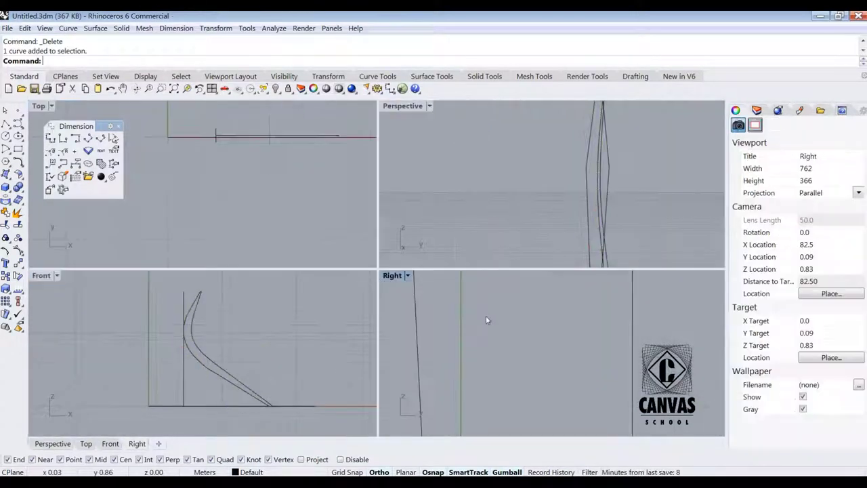
{"action": "double_click", "coordinate": [396, 276]}
{"action": "scroll", "coordinate": [395, 280], "scroll_direction": "down", "scroll_amount": 15}
{"action": "scroll", "coordinate": [394, 197], "scroll_direction": "up", "scroll_amount": 8}
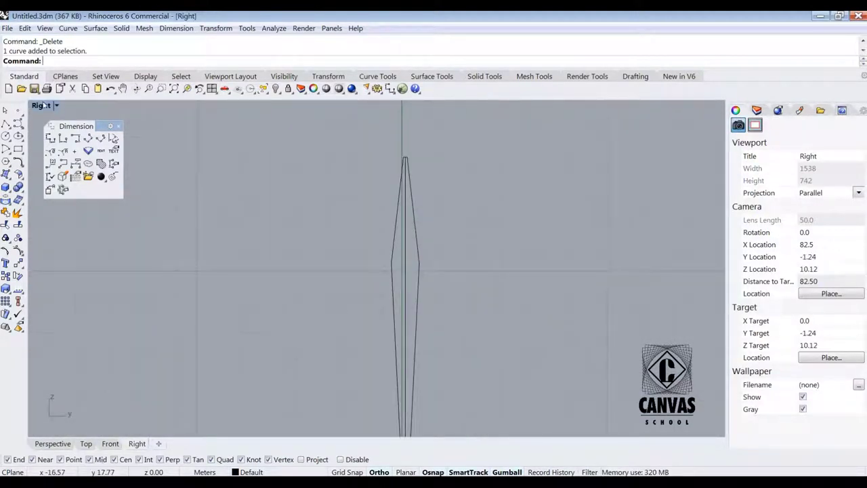
{"action": "double_click", "coordinate": [42, 106]}
{"action": "left_click", "coordinate": [596, 167]}
{"action": "double_click", "coordinate": [397, 275]}
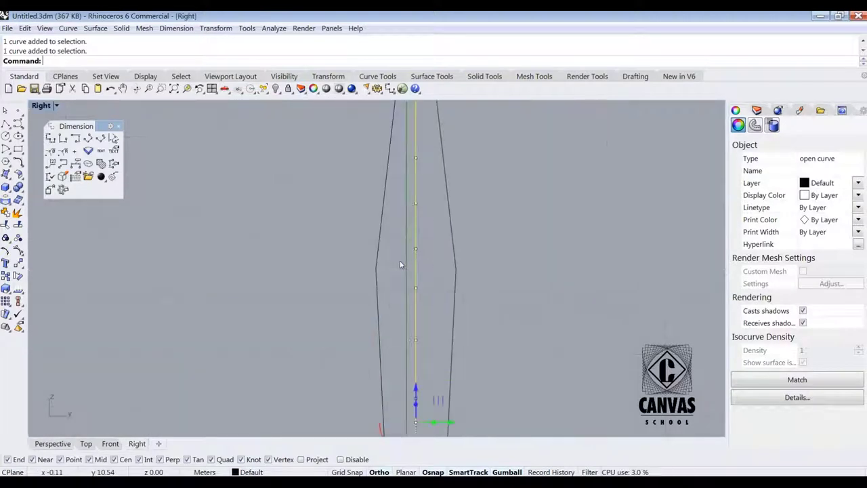
{"action": "scroll", "coordinate": [400, 265], "scroll_direction": "down", "scroll_amount": 3}
{"action": "scroll", "coordinate": [406, 247], "scroll_direction": "up", "scroll_amount": 2}
{"action": "left_click", "coordinate": [407, 209]}
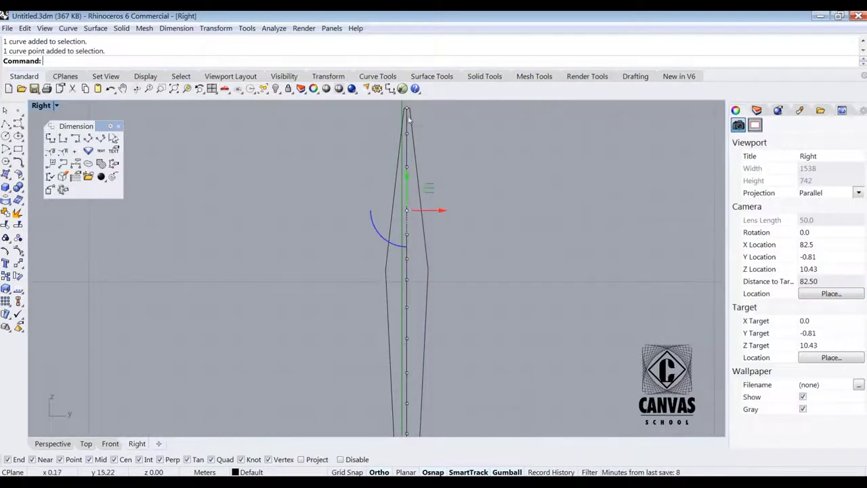
{"action": "scroll", "coordinate": [409, 199], "scroll_direction": "down", "scroll_amount": 11}
{"action": "scroll", "coordinate": [409, 316], "scroll_direction": "up", "scroll_amount": 20}
{"action": "scroll", "coordinate": [410, 319], "scroll_direction": "down", "scroll_amount": 16}
{"action": "scroll", "coordinate": [413, 159], "scroll_direction": "up", "scroll_amount": 9}
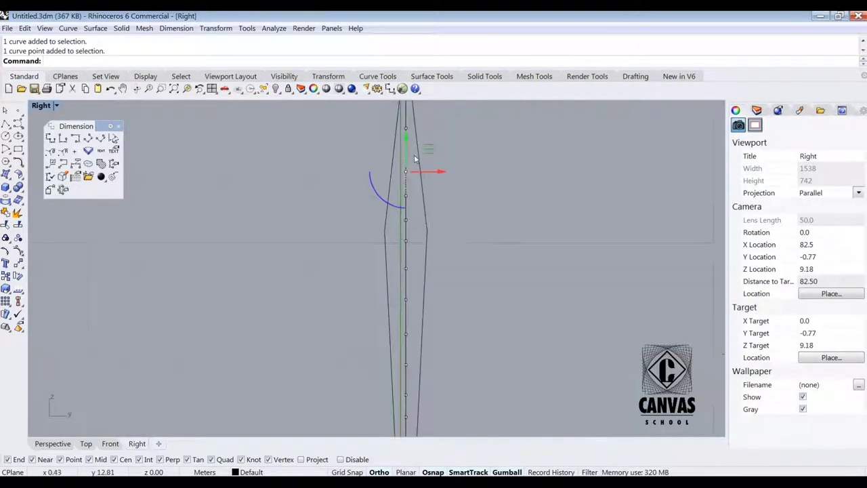
Step: Try moving the inner profile curve sideways to the elevation's edge in the Right view, and undo the move
{"action": "left_click", "coordinate": [406, 123]}
{"action": "left_click", "coordinate": [447, 154]}
{"action": "left_click_drag", "start_coordinate": [440, 313], "coordinate": [411, 314]}
{"action": "double_click", "coordinate": [42, 106]}
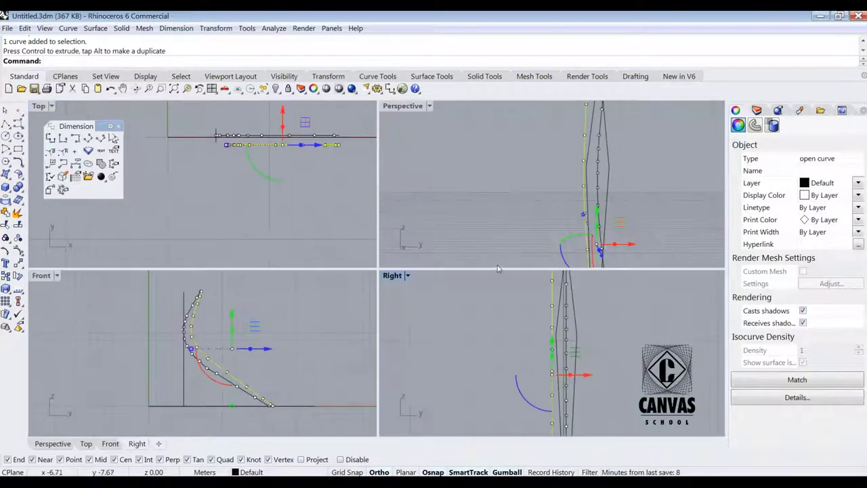
{"action": "right_click_drag", "start_coordinate": [518, 227], "coordinate": [651, 206]}
{"action": "key", "text": "ctrl+z"}
{"action": "right_click_drag", "start_coordinate": [593, 220], "coordinate": [562, 224]}
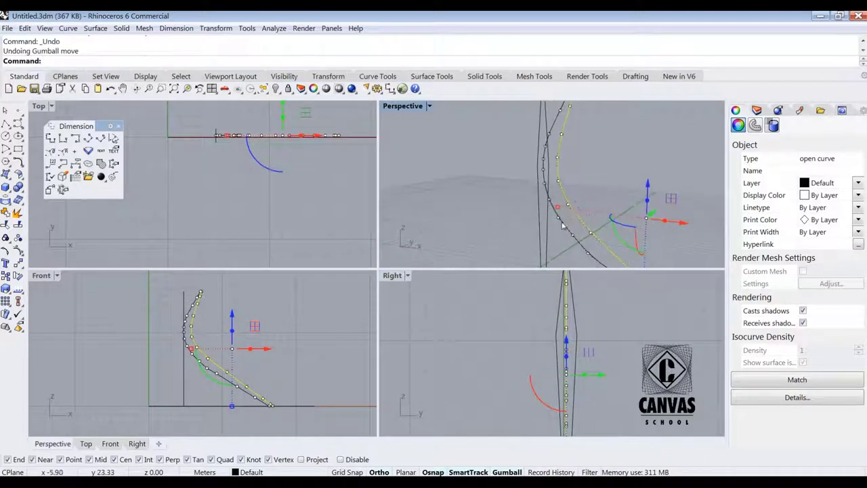
Step: Move the outer profile curve sideways in the Right view to line up with the elevation's widest corner
{"action": "left_click", "coordinate": [575, 381]}
{"action": "middle_click", "coordinate": [601, 341]}
{"action": "left_click_drag", "start_coordinate": [602, 375], "coordinate": [589, 375]}
{"action": "scroll", "coordinate": [582, 325], "scroll_direction": "up", "scroll_amount": 3}
{"action": "right_click_drag", "start_coordinate": [582, 325], "coordinate": [558, 355]}
{"action": "right_click_drag", "start_coordinate": [529, 425], "coordinate": [517, 384]}
{"action": "scroll", "coordinate": [516, 379], "scroll_direction": "up", "scroll_amount": 10}
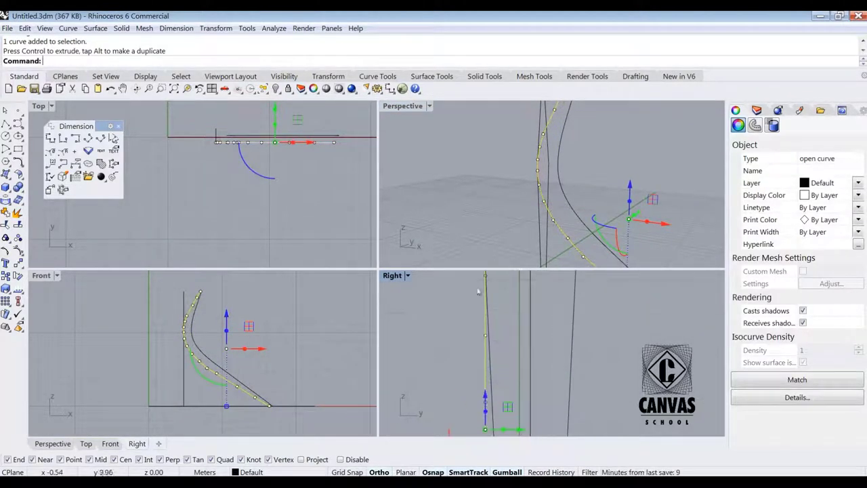
{"action": "double_click", "coordinate": [391, 275]}
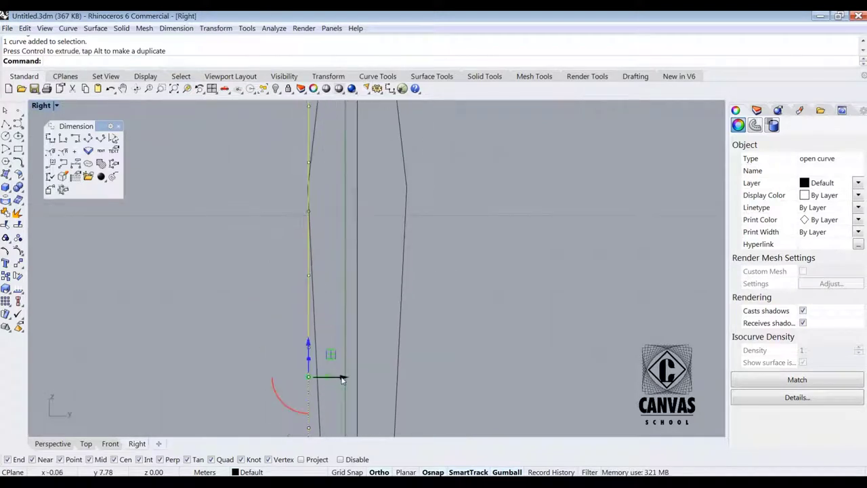
{"action": "left_click_drag", "start_coordinate": [342, 380], "coordinate": [342, 379]}
{"action": "scroll", "coordinate": [344, 403], "scroll_direction": "down", "scroll_amount": 5}
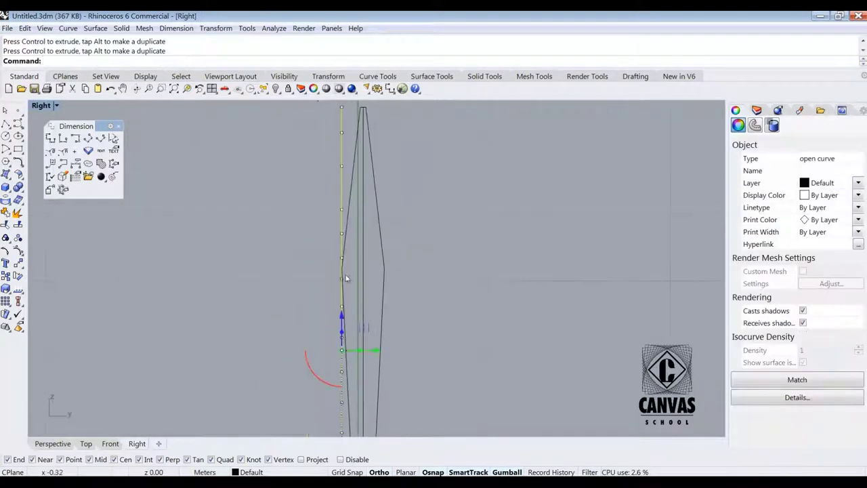
Step: Shift the outer curve's lowest five control points together sideways to the elevation's nearer base corner
{"action": "scroll", "coordinate": [344, 402], "scroll_direction": "up", "scroll_amount": 3}
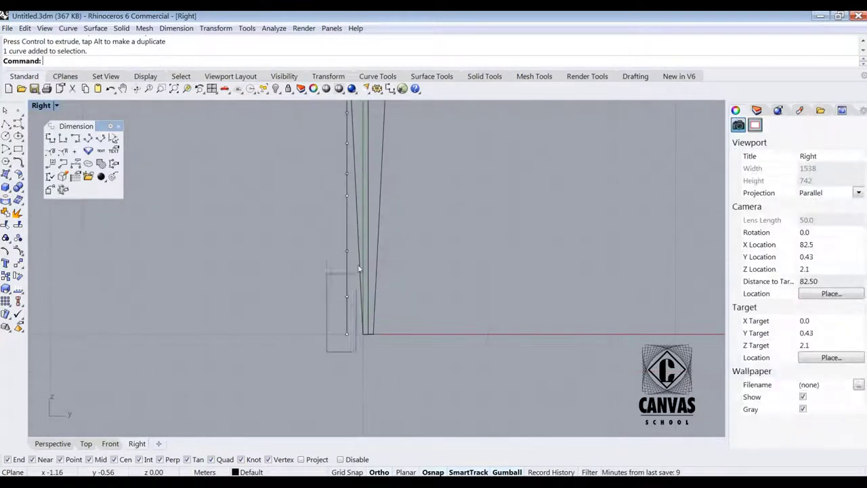
{"action": "left_click_drag", "start_coordinate": [353, 220], "coordinate": [352, 218]}
{"action": "left_click_drag", "start_coordinate": [304, 357], "coordinate": [351, 161]}
{"action": "scroll", "coordinate": [389, 259], "scroll_direction": "up", "scroll_amount": 6}
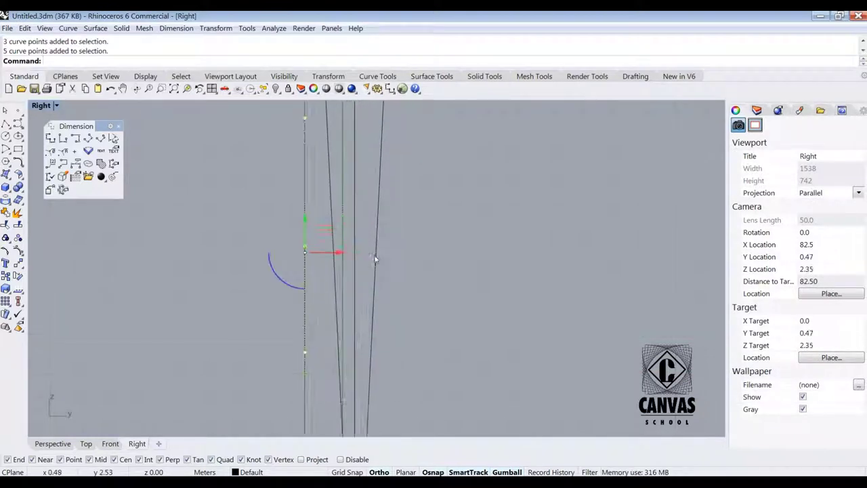
{"action": "scroll", "coordinate": [379, 258], "scroll_direction": "down", "scroll_amount": 2}
{"action": "left_click_drag", "start_coordinate": [359, 252], "coordinate": [394, 229]}
Step: Place the outer curve's second, third and fourth control points from the base onto the elevation's lower slanted edge
{"action": "scroll", "coordinate": [349, 339], "scroll_direction": "up", "scroll_amount": 12}
{"action": "scroll", "coordinate": [337, 304], "scroll_direction": "down", "scroll_amount": 7}
{"action": "scroll", "coordinate": [371, 274], "scroll_direction": "down", "scroll_amount": 10}
{"action": "scroll", "coordinate": [368, 217], "scroll_direction": "up", "scroll_amount": 10}
{"action": "left_click", "coordinate": [372, 234]}
{"action": "scroll", "coordinate": [388, 245], "scroll_direction": "down", "scroll_amount": 4}
{"action": "left_click", "coordinate": [377, 135]}
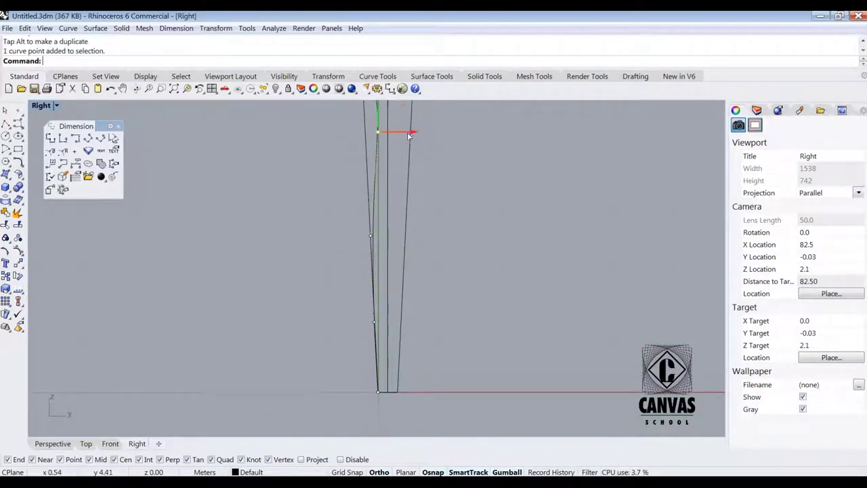
{"action": "left_click_drag", "start_coordinate": [398, 132], "coordinate": [398, 132]}
Step: Place the outer curve's fifth and sixth control points from the base onto the elevation's lower slanted edge
{"action": "scroll", "coordinate": [387, 224], "scroll_direction": "down", "scroll_amount": 10}
{"action": "scroll", "coordinate": [383, 231], "scroll_direction": "up", "scroll_amount": 12}
{"action": "left_click", "coordinate": [400, 301]}
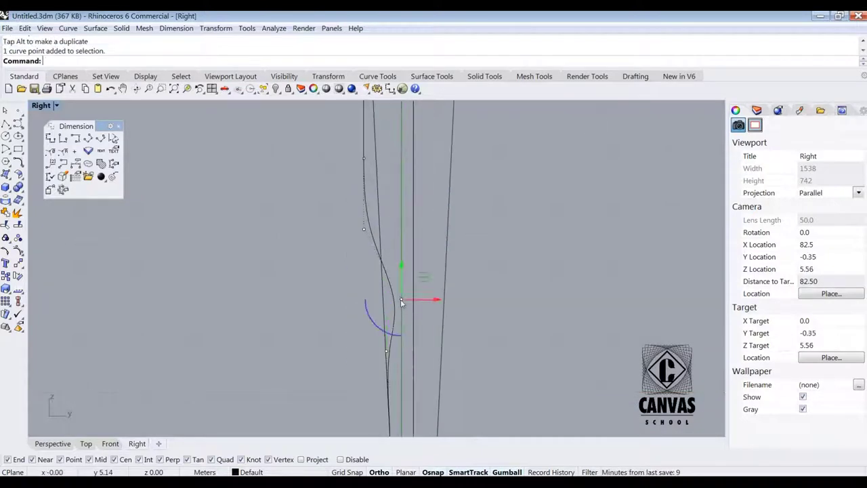
{"action": "scroll", "coordinate": [422, 302], "scroll_direction": "up", "scroll_amount": 2}
{"action": "left_click_drag", "start_coordinate": [422, 303], "coordinate": [396, 298]}
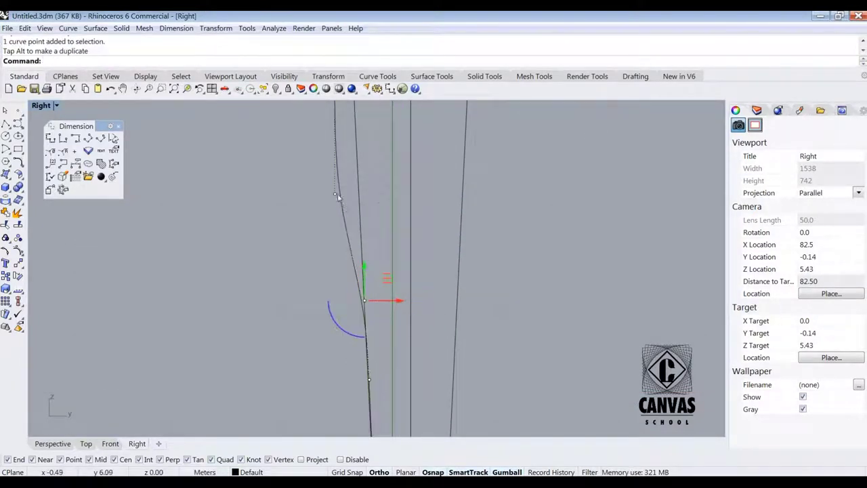
{"action": "left_click", "coordinate": [335, 193]}
{"action": "left_click_drag", "start_coordinate": [397, 191], "coordinate": [397, 192]}
Step: Fine-tune the outer curve's fifth control point from the base so it follows the slanted edge
{"action": "scroll", "coordinate": [397, 192], "scroll_direction": "down", "scroll_amount": 6}
{"action": "scroll", "coordinate": [378, 300], "scroll_direction": "up", "scroll_amount": 8}
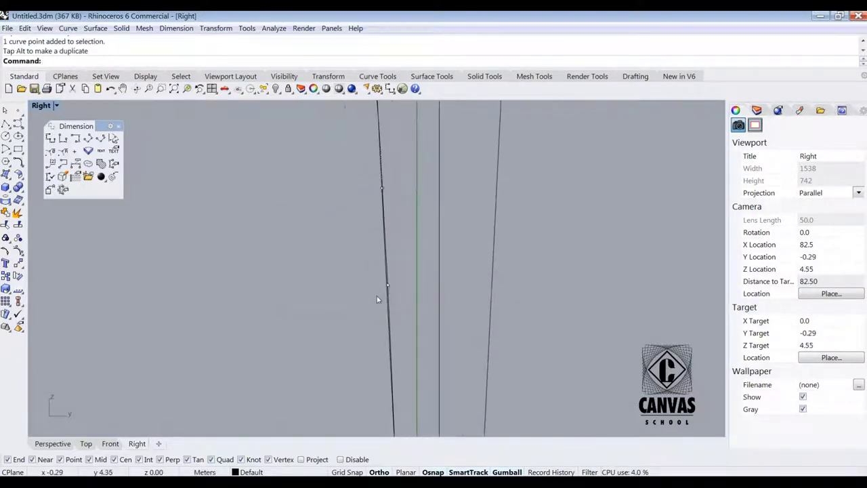
{"action": "left_click_drag", "start_coordinate": [419, 288], "coordinate": [419, 288]}
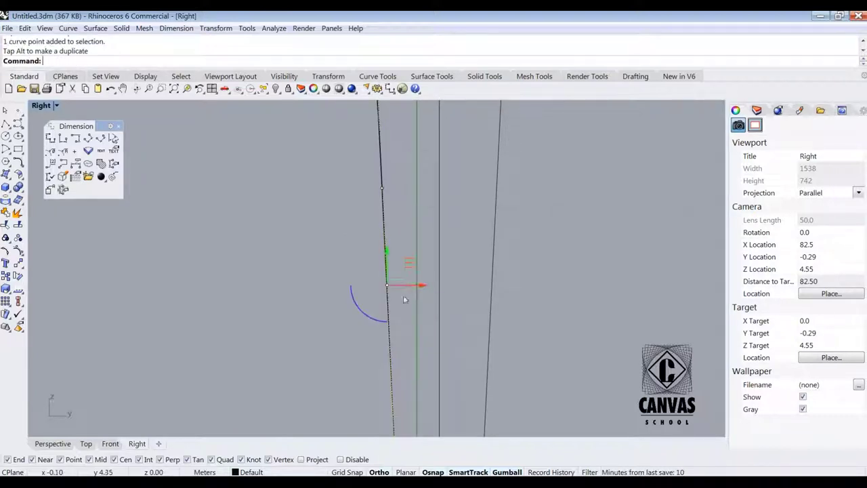
{"action": "scroll", "coordinate": [403, 297], "scroll_direction": "down", "scroll_amount": 8}
{"action": "scroll", "coordinate": [391, 399], "scroll_direction": "up", "scroll_amount": 10}
Step: Nudge the outer curve's control point near the base inward about 0.02 m and align its lower endpoint with the base corner
{"action": "left_click", "coordinate": [392, 329]}
{"action": "scroll", "coordinate": [391, 330], "scroll_direction": "down", "scroll_amount": 6}
{"action": "scroll", "coordinate": [407, 369], "scroll_direction": "up", "scroll_amount": 6}
{"action": "left_click", "coordinate": [407, 368]}
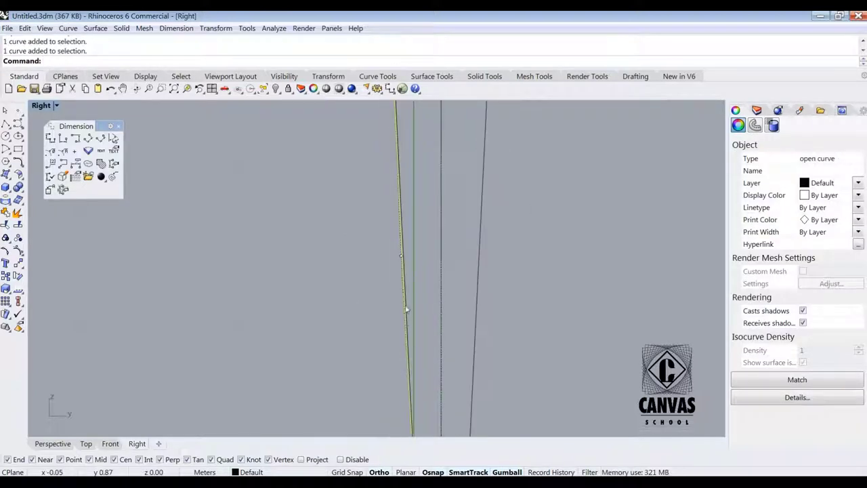
{"action": "scroll", "coordinate": [400, 271], "scroll_direction": "up", "scroll_amount": 9}
{"action": "left_click", "coordinate": [409, 270]}
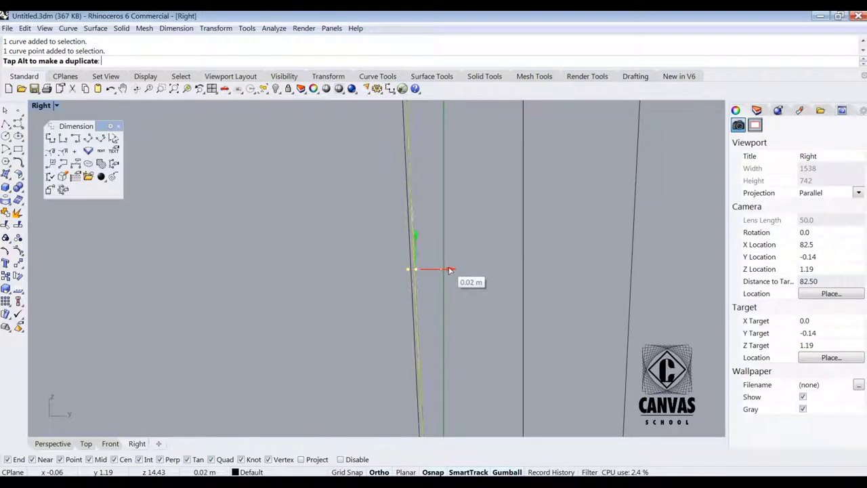
{"action": "left_click_drag", "start_coordinate": [449, 270], "coordinate": [449, 270]}
{"action": "right_click_drag", "start_coordinate": [449, 270], "coordinate": [418, 424]}
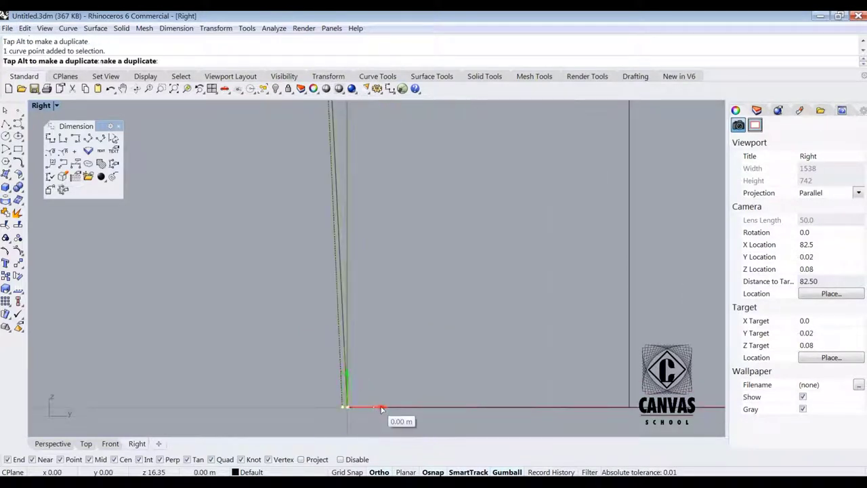
{"action": "left_click_drag", "start_coordinate": [378, 407], "coordinate": [378, 407]}
Step: Nudge two more control points midway up the outer curve's lower leg closer to the elevation's slanted edge
{"action": "scroll", "coordinate": [379, 388], "scroll_direction": "down", "scroll_amount": 15}
{"action": "scroll", "coordinate": [370, 170], "scroll_direction": "up", "scroll_amount": 13}
{"action": "left_click", "coordinate": [393, 238]}
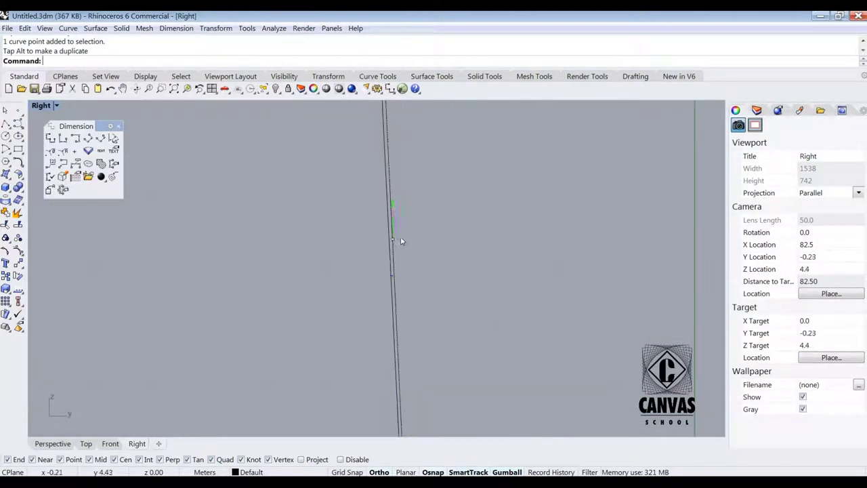
{"action": "left_click_drag", "start_coordinate": [424, 242], "coordinate": [423, 242]}
{"action": "scroll", "coordinate": [398, 266], "scroll_direction": "down", "scroll_amount": 16}
{"action": "scroll", "coordinate": [396, 139], "scroll_direction": "up", "scroll_amount": 15}
{"action": "left_click", "coordinate": [385, 279]}
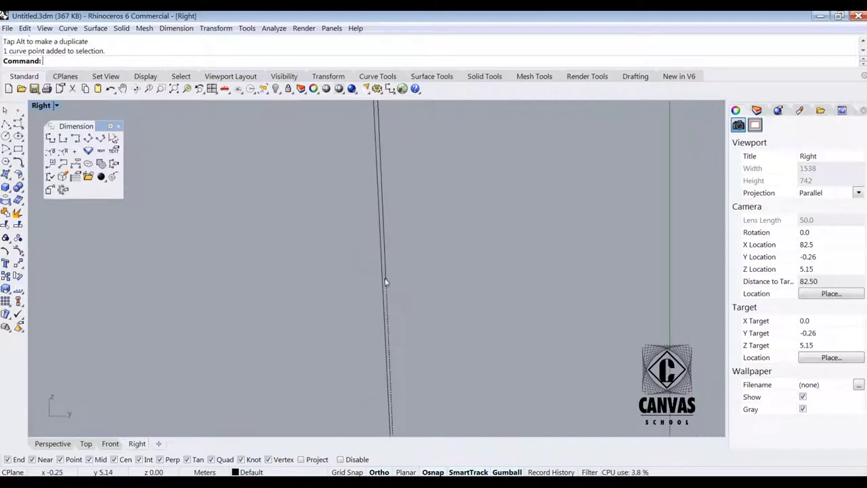
{"action": "left_click_drag", "start_coordinate": [416, 280], "coordinate": [415, 280]}
Step: Shift the next two control points up the outer curve inward onto the elevation's lower slanted edge
{"action": "scroll", "coordinate": [402, 290], "scroll_direction": "down", "scroll_amount": 18}
{"action": "right_click_drag", "start_coordinate": [397, 184], "coordinate": [372, 303]}
{"action": "scroll", "coordinate": [371, 302], "scroll_direction": "down", "scroll_amount": 9}
{"action": "scroll", "coordinate": [362, 246], "scroll_direction": "up", "scroll_amount": 9}
{"action": "left_click", "coordinate": [357, 248]}
{"action": "left_click_drag", "start_coordinate": [417, 246], "coordinate": [417, 247]}
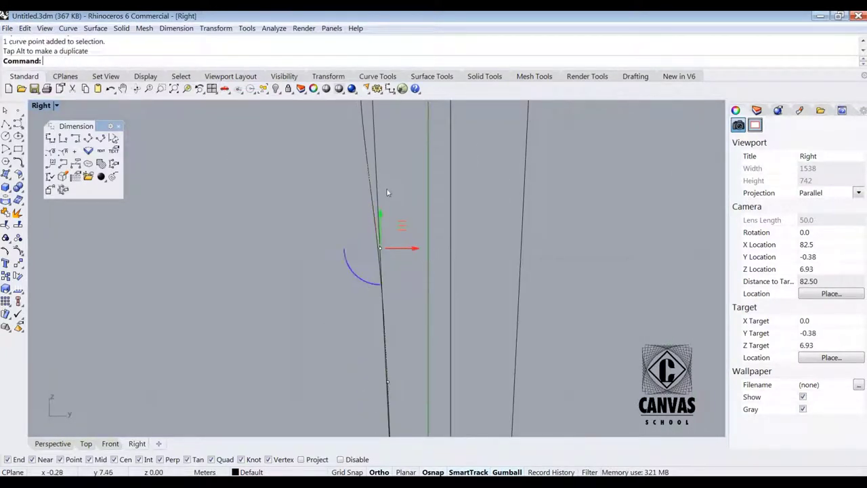
{"action": "right_click_drag", "start_coordinate": [420, 250], "coordinate": [405, 194]}
{"action": "left_click_drag", "start_coordinate": [430, 189], "coordinate": [429, 189]}
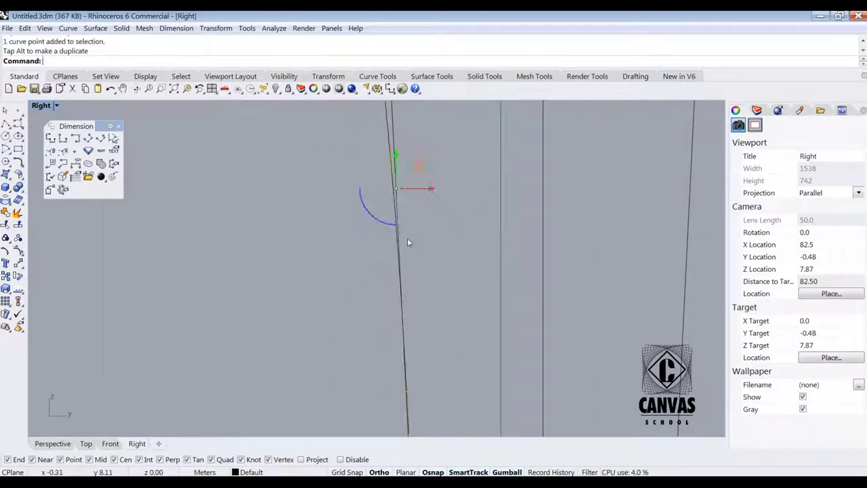
Step: Align the outer curve's control points just below the widest corner with the elevation's slanted edge
{"action": "right_click_drag", "start_coordinate": [408, 240], "coordinate": [400, 213]}
{"action": "left_click_drag", "start_coordinate": [463, 177], "coordinate": [463, 177]}
{"action": "right_click_drag", "start_coordinate": [463, 177], "coordinate": [376, 227]}
{"action": "left_click_drag", "start_coordinate": [409, 227], "coordinate": [413, 228]}
{"action": "scroll", "coordinate": [411, 233], "scroll_direction": "down", "scroll_amount": 5}
{"action": "scroll", "coordinate": [395, 125], "scroll_direction": "up", "scroll_amount": 5}
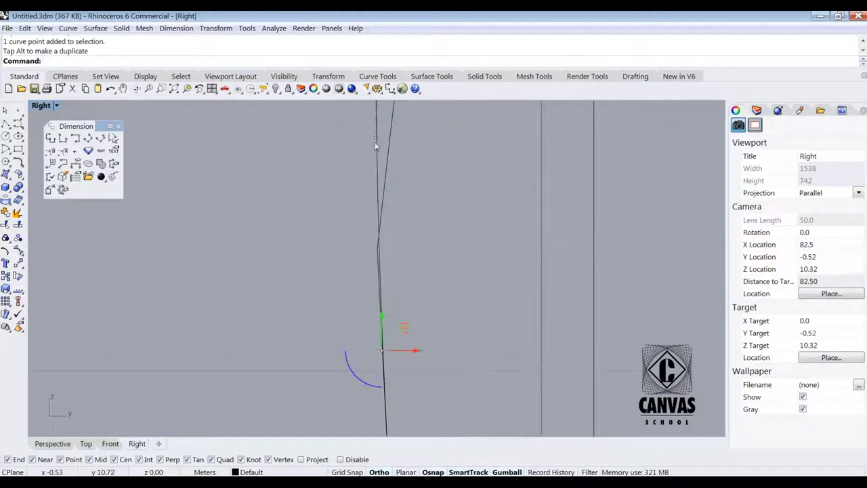
Step: Insert a knot in the outer curve near the widest corner and shift the control point above it toward the upper edge
{"action": "left_click", "coordinate": [381, 206]}
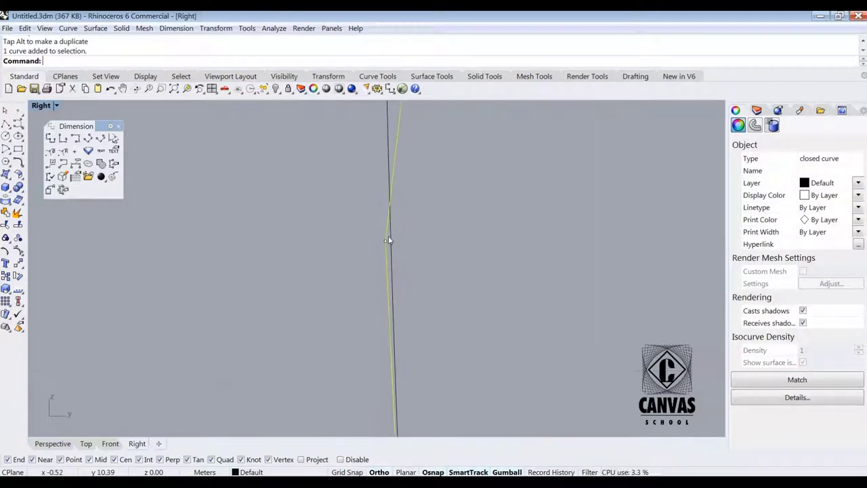
{"action": "left_click", "coordinate": [389, 238]}
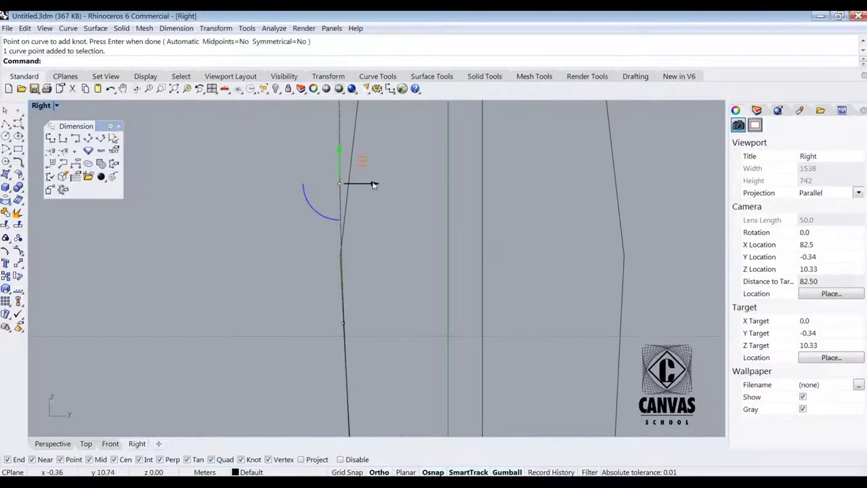
{"action": "left_click_drag", "start_coordinate": [375, 183], "coordinate": [411, 190]}
{"action": "scroll", "coordinate": [352, 251], "scroll_direction": "down", "scroll_amount": 10}
{"action": "scroll", "coordinate": [352, 183], "scroll_direction": "up", "scroll_amount": 6}
Step: Shift the outer curve's top three control points together sideways toward the elevation's upper slanted edge
{"action": "left_click", "coordinate": [355, 188]}
{"action": "scroll", "coordinate": [345, 257], "scroll_direction": "down", "scroll_amount": 10}
{"action": "scroll", "coordinate": [351, 184], "scroll_direction": "up", "scroll_amount": 8}
{"action": "left_click_drag", "start_coordinate": [351, 121], "coordinate": [331, 279]}
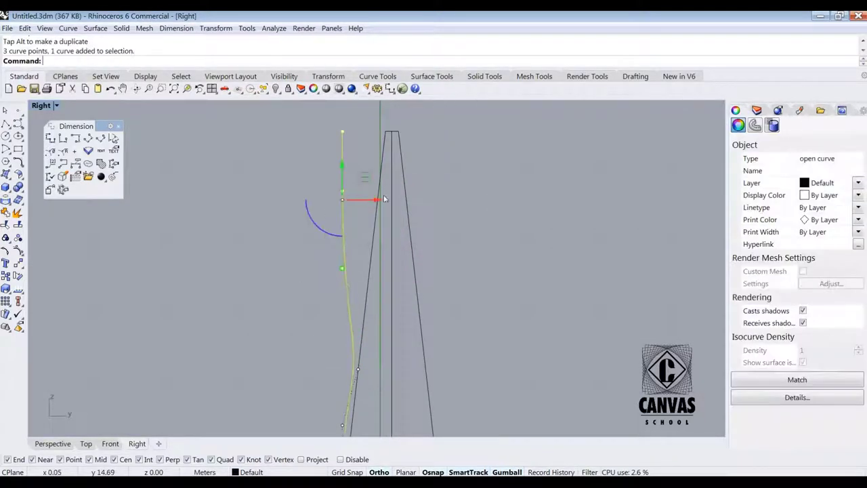
{"action": "left_click_drag", "start_coordinate": [379, 200], "coordinate": [408, 201]}
Step: Move the outer curve's top endpoint sideways to the elevation's nearer top corner
{"action": "left_click", "coordinate": [370, 132]}
{"action": "scroll", "coordinate": [374, 128], "scroll_direction": "up", "scroll_amount": 10}
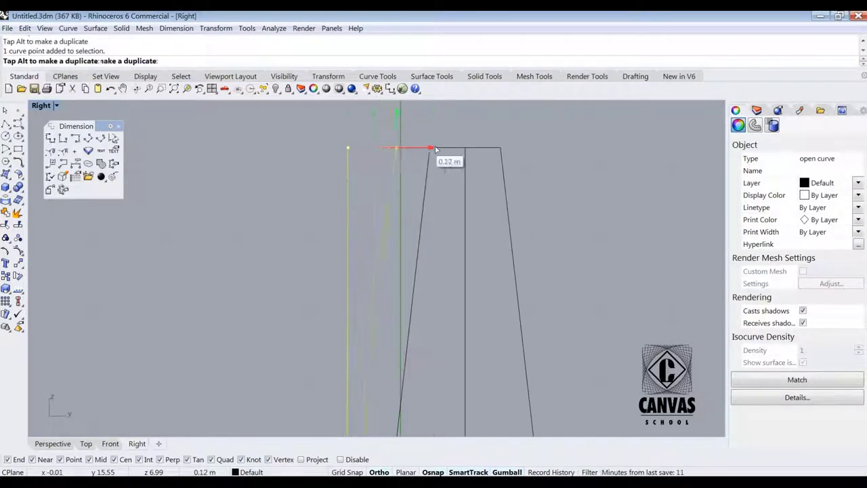
{"action": "left_click_drag", "start_coordinate": [435, 149], "coordinate": [463, 149]}
{"action": "scroll", "coordinate": [361, 206], "scroll_direction": "down", "scroll_amount": 10}
Step: Shift the control point just below the outer curve's tip inward onto the upper slanted edge and fine-tune it
{"action": "left_click", "coordinate": [357, 298]}
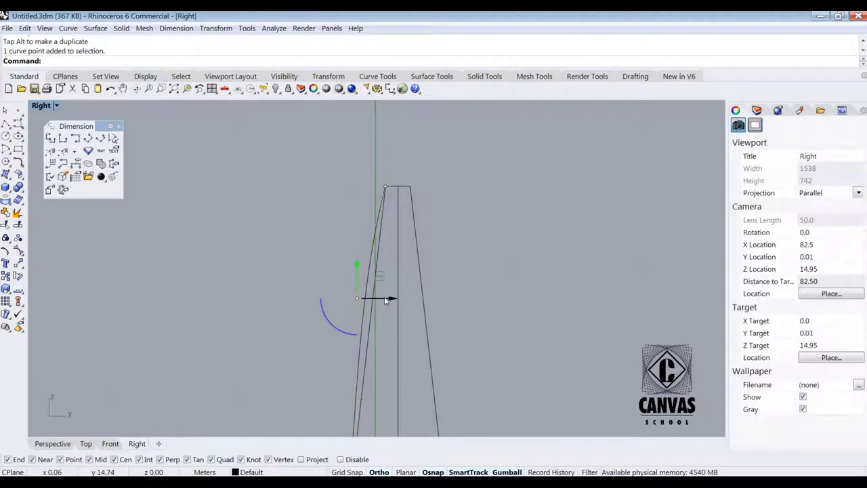
{"action": "left_click_drag", "start_coordinate": [409, 298], "coordinate": [400, 298]}
{"action": "scroll", "coordinate": [381, 304], "scroll_direction": "up", "scroll_amount": 15}
{"action": "left_click_drag", "start_coordinate": [370, 263], "coordinate": [377, 263]}
Step: Fine-tune the outer curve's top endpoint sideways so it meets the elevation's nearer top corner
{"action": "scroll", "coordinate": [350, 282], "scroll_direction": "down", "scroll_amount": 12}
{"action": "scroll", "coordinate": [351, 282], "scroll_direction": "down", "scroll_amount": 6}
{"action": "scroll", "coordinate": [371, 112], "scroll_direction": "up", "scroll_amount": 20}
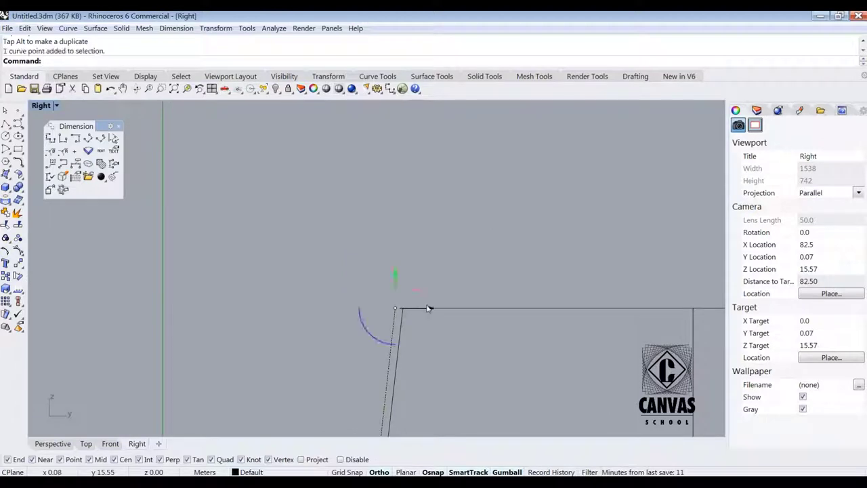
{"action": "left_click_drag", "start_coordinate": [437, 308], "coordinate": [437, 308]}
{"action": "scroll", "coordinate": [374, 219], "scroll_direction": "down", "scroll_amount": 20}
{"action": "scroll", "coordinate": [384, 250], "scroll_direction": "up", "scroll_amount": 20}
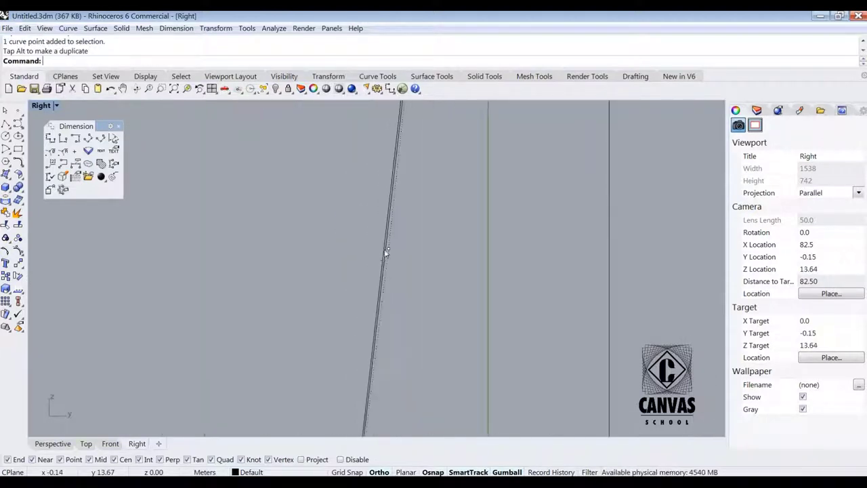
Step: Nudge the outer curve's next two control points below the tip sideways onto the upper slanted edge
{"action": "left_click", "coordinate": [393, 247]}
{"action": "mouse_move", "coordinate": [422, 251]}
{"action": "left_mouse_down"}
{"action": "mouse_move", "coordinate": [450, 250]}
{"action": "mouse_move", "coordinate": [417, 250]}
{"action": "left_mouse_up"}
{"action": "scroll", "coordinate": [374, 207], "scroll_direction": "down", "scroll_amount": 20}
{"action": "scroll", "coordinate": [355, 322], "scroll_direction": "up", "scroll_amount": 4}
{"action": "scroll", "coordinate": [355, 322], "scroll_direction": "up", "scroll_amount": 14}
{"action": "left_click", "coordinate": [386, 317]}
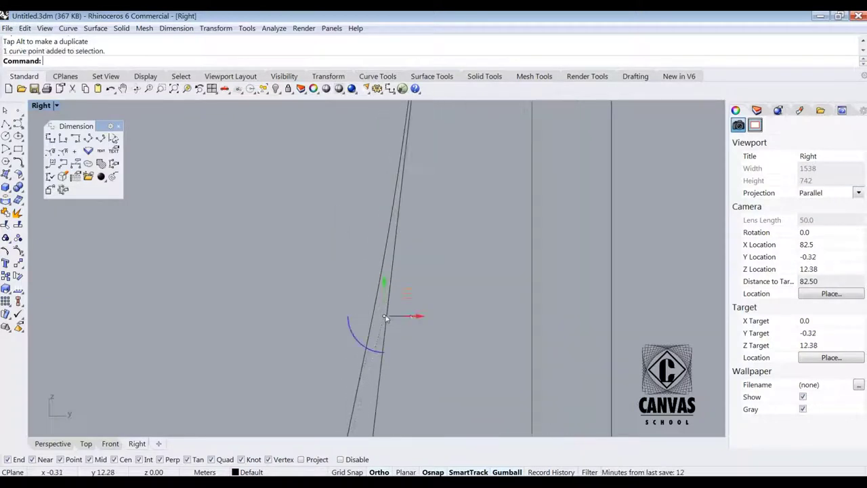
{"action": "left_click_drag", "start_coordinate": [420, 317], "coordinate": [423, 317]}
{"action": "scroll", "coordinate": [376, 226], "scroll_direction": "down", "scroll_amount": 18}
Step: Shift the outer curve's control points around the elevation's widest corner sideways to follow the outline
{"action": "scroll", "coordinate": [362, 291], "scroll_direction": "up", "scroll_amount": 10}
{"action": "left_click", "coordinate": [338, 279]}
{"action": "left_click_drag", "start_coordinate": [372, 280], "coordinate": [400, 280]}
{"action": "left_click", "coordinate": [398, 214]}
{"action": "scroll", "coordinate": [397, 215], "scroll_direction": "down", "scroll_amount": 10}
{"action": "scroll", "coordinate": [381, 310], "scroll_direction": "up", "scroll_amount": 10}
{"action": "left_click", "coordinate": [382, 271]}
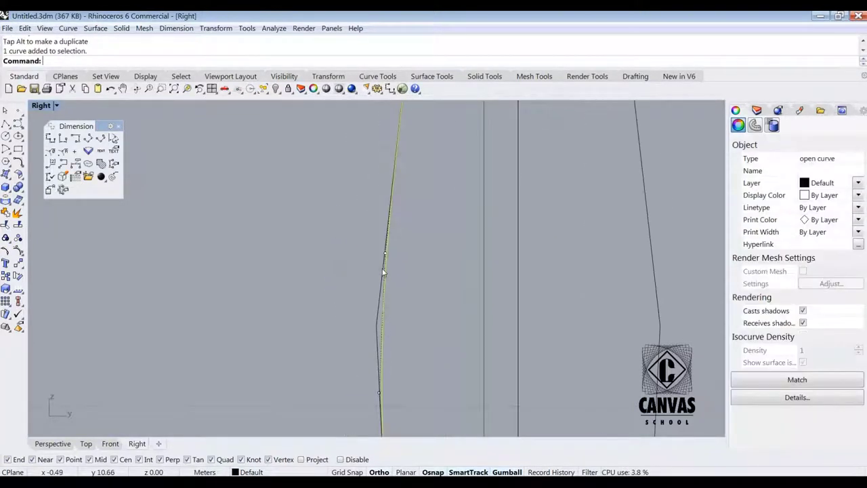
{"action": "scroll", "coordinate": [382, 271], "scroll_direction": "up", "scroll_amount": 10}
{"action": "left_click", "coordinate": [383, 245]}
{"action": "left_click_drag", "start_coordinate": [418, 247], "coordinate": [422, 246]}
{"action": "scroll", "coordinate": [388, 212], "scroll_direction": "down", "scroll_amount": 12}
{"action": "scroll", "coordinate": [389, 314], "scroll_direction": "up", "scroll_amount": 12}
{"action": "left_click", "coordinate": [379, 351]}
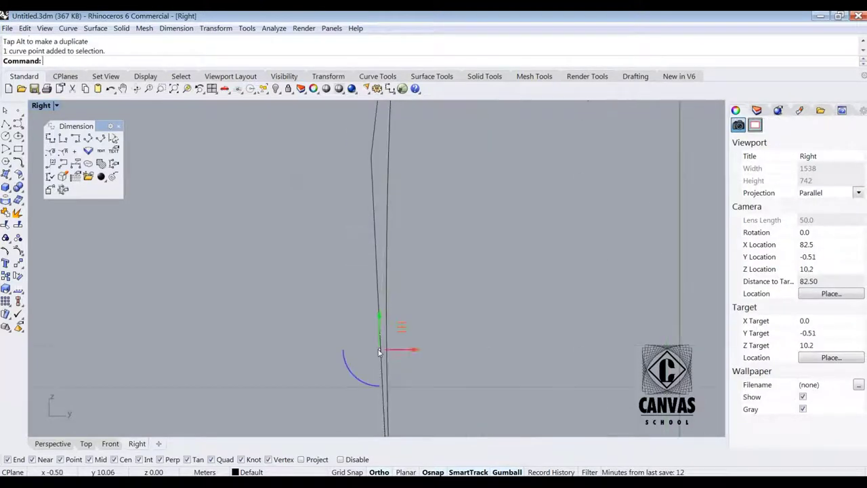
{"action": "scroll", "coordinate": [349, 269], "scroll_direction": "up", "scroll_amount": 3}
Step: Mirror a copy of the outer curve across the elevation's vertical centre line in the Right view
{"action": "scroll", "coordinate": [356, 255], "scroll_direction": "down", "scroll_amount": 4}
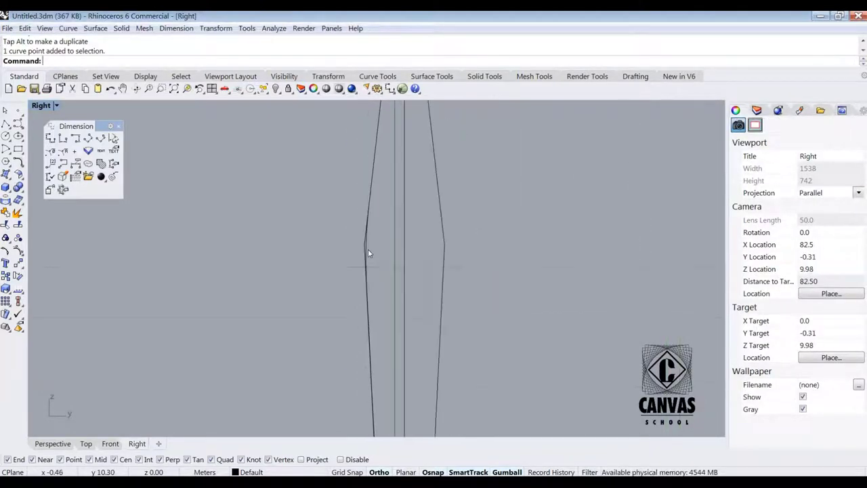
{"action": "left_click", "coordinate": [367, 249]}
{"action": "left_click", "coordinate": [375, 240]}
{"action": "scroll", "coordinate": [375, 240], "scroll_direction": "up", "scroll_amount": 10}
{"action": "left_click", "coordinate": [357, 247]}
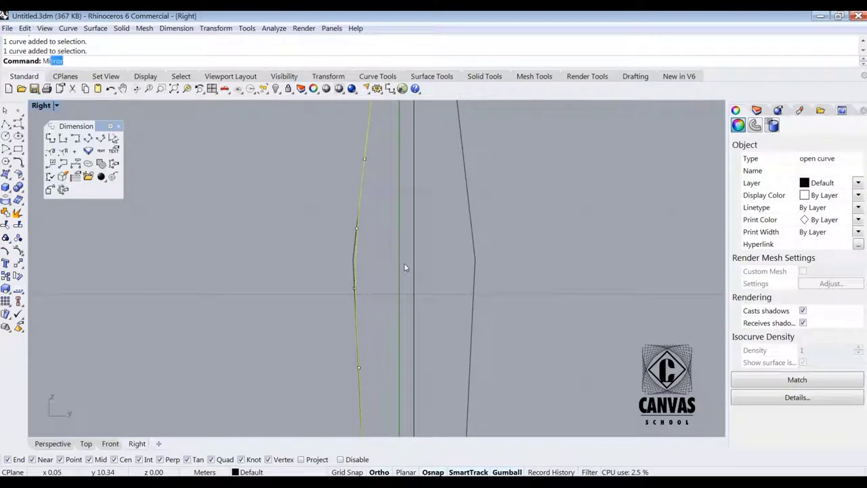
{"action": "key", "text": "Return"}
{"action": "scroll", "coordinate": [405, 257], "scroll_direction": "down", "scroll_amount": 12}
{"action": "scroll", "coordinate": [407, 149], "scroll_direction": "up", "scroll_amount": 9}
{"action": "left_click", "coordinate": [407, 150]}
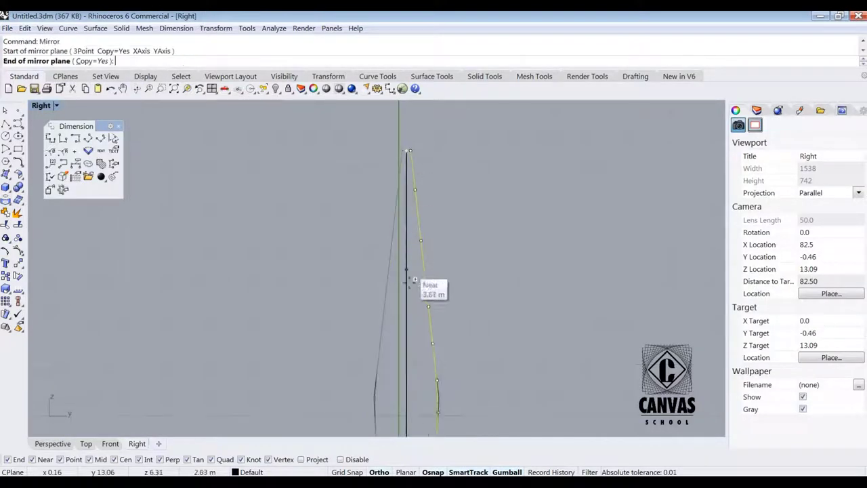
{"action": "left_click", "coordinate": [417, 315]}
{"action": "key", "text": "Return"}
{"action": "key", "text": "Escape"}
{"action": "key", "text": "Escape"}
Step: Delete the remaining curves of the tapered elevation outline in the Perspective view, keeping the three column profile curves
{"action": "double_click", "coordinate": [48, 105]}
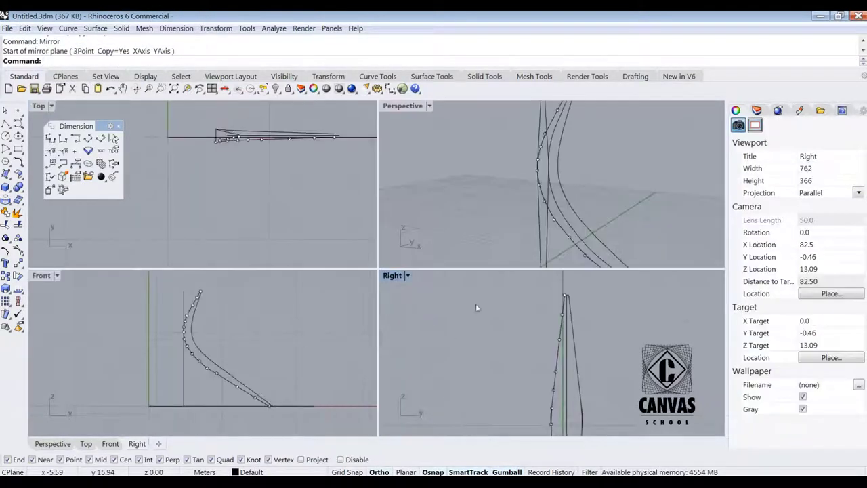
{"action": "right_click_drag", "start_coordinate": [535, 230], "coordinate": [546, 204]}
{"action": "double_click", "coordinate": [385, 105]}
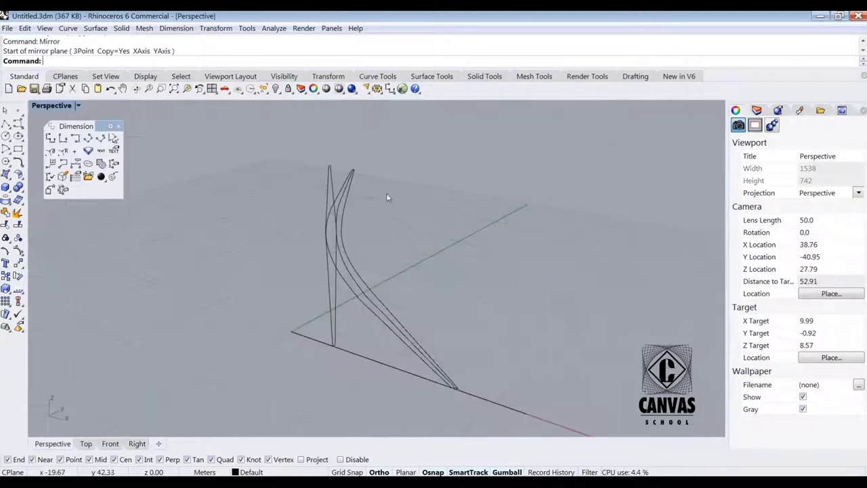
{"action": "scroll", "coordinate": [380, 197], "scroll_direction": "up", "scroll_amount": 6}
{"action": "right_click_drag", "start_coordinate": [432, 223], "coordinate": [432, 233]}
{"action": "left_click", "coordinate": [388, 208]}
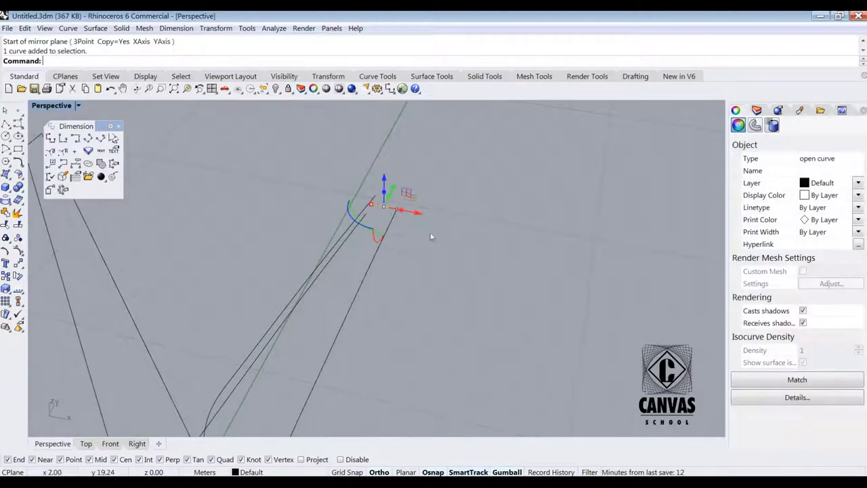
{"action": "key", "text": "Delete"}
{"action": "scroll", "coordinate": [357, 165], "scroll_direction": "down", "scroll_amount": 14}
{"action": "scroll", "coordinate": [512, 401], "scroll_direction": "up", "scroll_amount": 14}
{"action": "left_click", "coordinate": [512, 389]}
{"action": "key", "text": "Delete"}
{"action": "right_click_drag", "start_coordinate": [513, 391], "coordinate": [149, 294]}
{"action": "scroll", "coordinate": [513, 318], "scroll_direction": "down", "scroll_amount": 14}
{"action": "left_click", "coordinate": [302, 327]}
{"action": "key", "text": "Delete"}
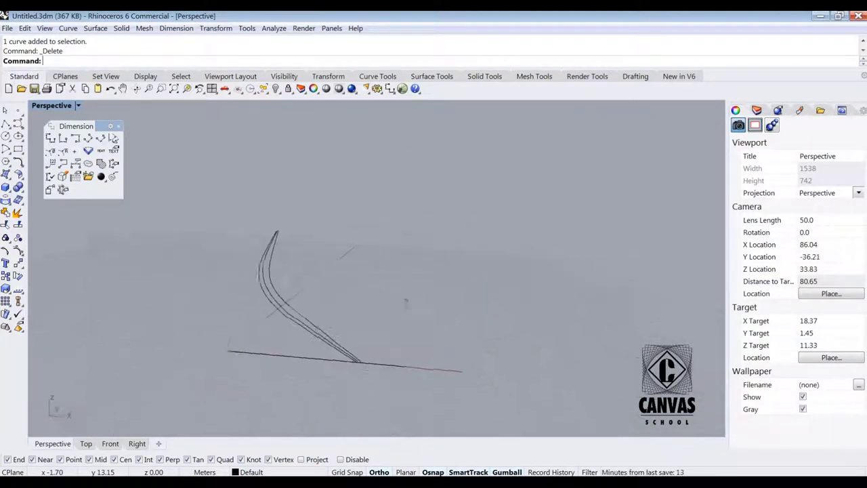
Step: Loft through the column's three profile curves to form its faces
{"action": "scroll", "coordinate": [283, 356], "scroll_direction": "up", "scroll_amount": 5}
{"action": "right_click_drag", "start_coordinate": [341, 353], "coordinate": [318, 289]}
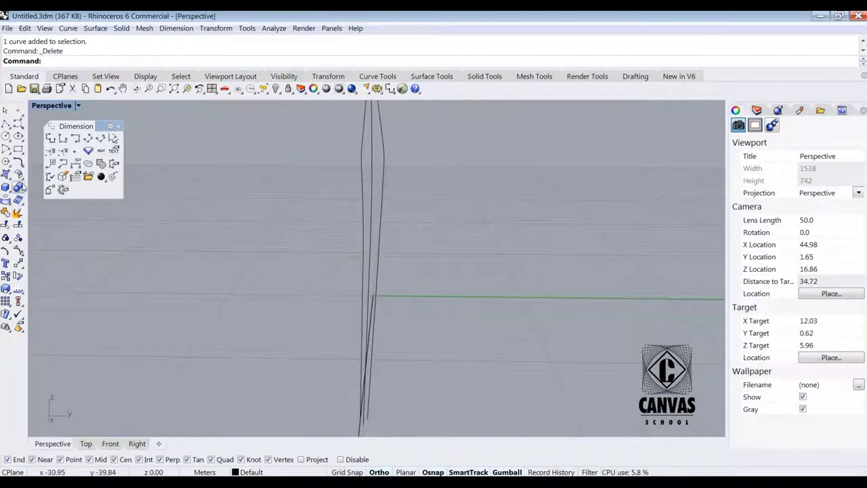
{"action": "left_click", "coordinate": [8, 176]}
{"action": "left_click_drag", "start_coordinate": [38, 167], "coordinate": [49, 231]}
{"action": "left_click", "coordinate": [78, 245]}
{"action": "right_click_drag", "start_coordinate": [352, 217], "coordinate": [387, 218]}
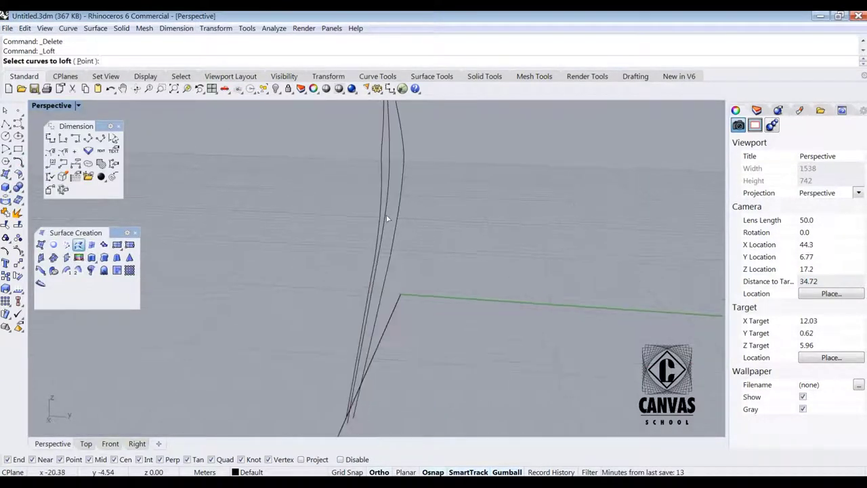
{"action": "key", "text": "Return"}
{"action": "left_click", "coordinate": [567, 339]}
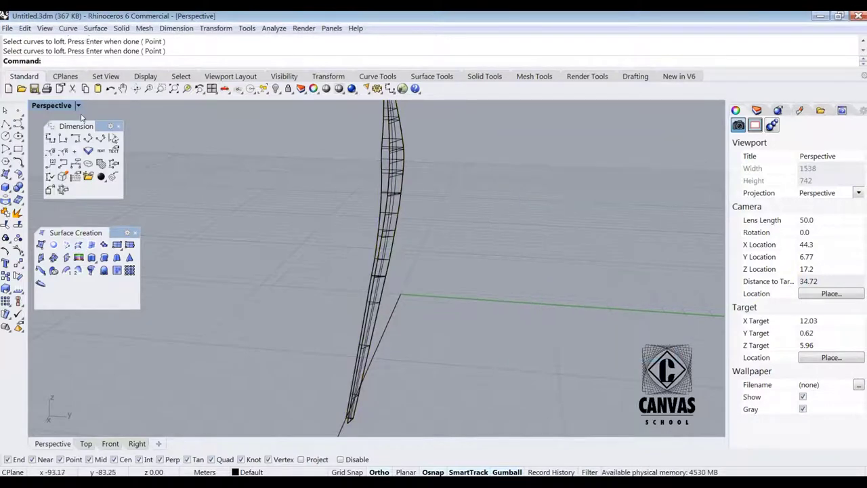
Step: Switch the Perspective view to a shaded display to show the lofted column
{"action": "left_click", "coordinate": [78, 105]}
{"action": "left_click", "coordinate": [58, 141]}
{"action": "right_click_drag", "start_coordinate": [401, 190], "coordinate": [475, 187]}
{"action": "scroll", "coordinate": [379, 203], "scroll_direction": "up", "scroll_amount": 8}
{"action": "left_click", "coordinate": [322, 155]}
{"action": "scroll", "coordinate": [321, 203], "scroll_direction": "down", "scroll_amount": 4}
{"action": "right_click_drag", "start_coordinate": [321, 204], "coordinate": [393, 210]}
{"action": "left_click", "coordinate": [247, 267], "text": "shift"}
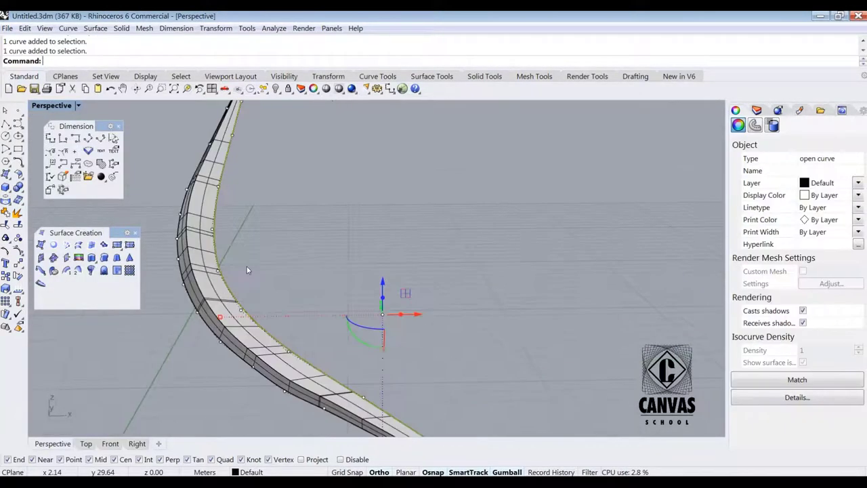
{"action": "key", "text": "Return"}
{"action": "right_click_drag", "start_coordinate": [247, 266], "coordinate": [176, 274]}
{"action": "scroll", "coordinate": [298, 279], "scroll_direction": "down", "scroll_amount": 10}
{"action": "mouse_move", "coordinate": [352, 279]}
{"action": "right_mouse_down"}
{"action": "mouse_move", "coordinate": [311, 280]}
{"action": "mouse_move", "coordinate": [362, 276]}
{"action": "right_mouse_up"}
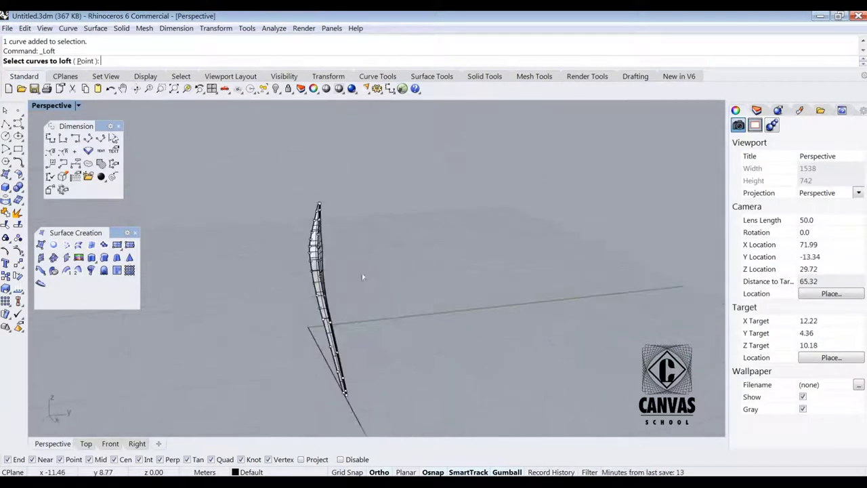
{"action": "scroll", "coordinate": [325, 308], "scroll_direction": "up", "scroll_amount": 18}
{"action": "scroll", "coordinate": [427, 256], "scroll_direction": "down", "scroll_amount": 12}
{"action": "right_click_drag", "start_coordinate": [485, 279], "coordinate": [430, 271]}
{"action": "left_click", "coordinate": [362, 264]}
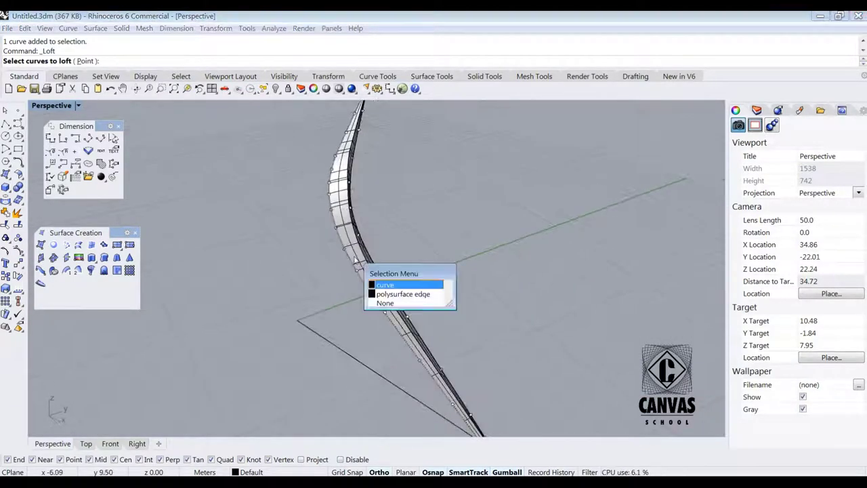
{"action": "key", "text": "Escape"}
{"action": "key", "text": "Escape"}
{"action": "left_click", "coordinate": [362, 264]}
{"action": "key", "text": "Escape"}
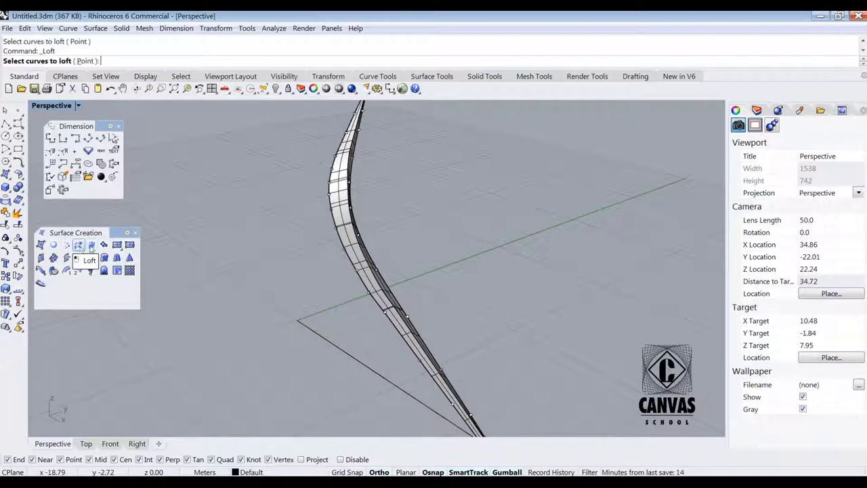
Step: Loft between the two side curves with straight sections and no simplification to close the column's open face
{"action": "scroll", "coordinate": [351, 254], "scroll_direction": "up", "scroll_amount": 8}
{"action": "left_click", "coordinate": [356, 238]}
{"action": "left_click", "coordinate": [404, 242]}
{"action": "key", "text": "Return"}
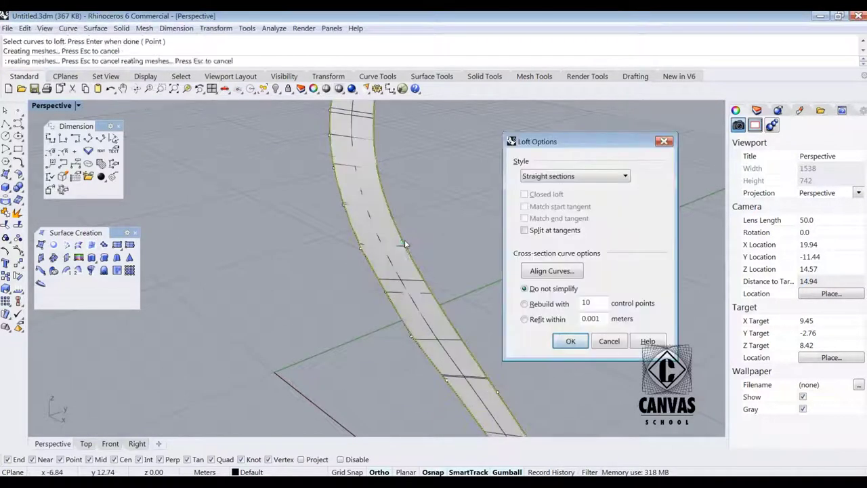
{"action": "key", "text": "Return"}
Step: Move the entire column with its curves sideways so its foot sits on the X-axis ground line
{"action": "scroll", "coordinate": [359, 227], "scroll_direction": "down", "scroll_amount": 4}
{"action": "right_click_drag", "start_coordinate": [385, 235], "coordinate": [667, 329]}
{"action": "left_click_drag", "start_coordinate": [486, 246], "coordinate": [325, 240]}
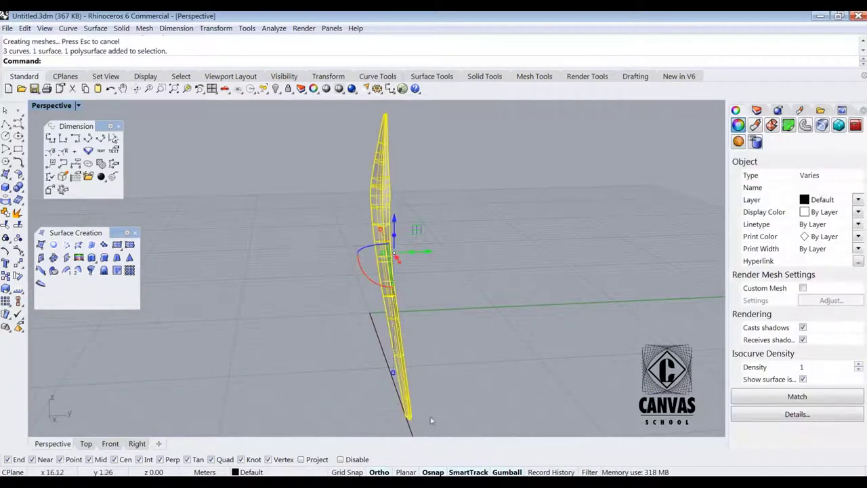
{"action": "scroll", "coordinate": [397, 372], "scroll_direction": "up", "scroll_amount": 3}
{"action": "type", "text": "move"}
{"action": "key", "text": "Return"}
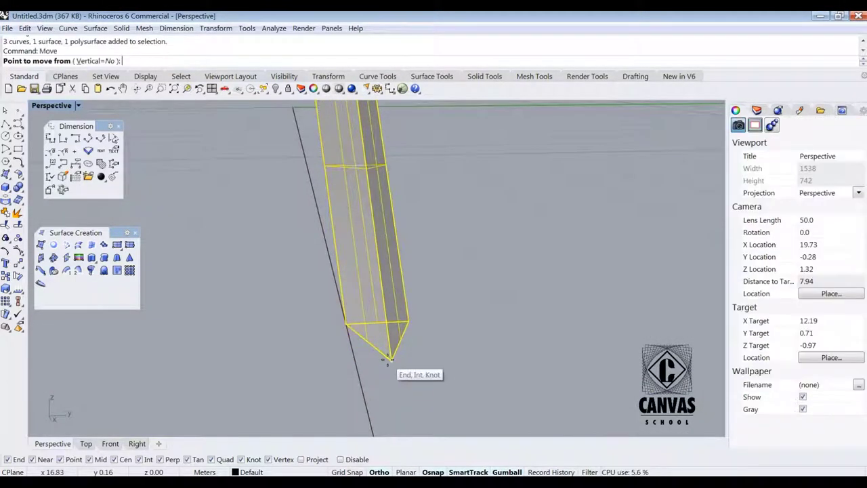
{"action": "left_click", "coordinate": [355, 362]}
{"action": "left_click", "coordinate": [439, 366]}
Step: Return to the four-view layout and close the floating Dimension and Surface Creation toolbars
{"action": "scroll", "coordinate": [444, 359], "scroll_direction": "down", "scroll_amount": 10}
{"action": "right_click_drag", "start_coordinate": [416, 341], "coordinate": [298, 347]}
{"action": "scroll", "coordinate": [319, 271], "scroll_direction": "up", "scroll_amount": 2}
{"action": "scroll", "coordinate": [320, 246], "scroll_direction": "up", "scroll_amount": 6}
{"action": "right_click_drag", "start_coordinate": [319, 246], "coordinate": [284, 212]}
{"action": "double_click", "coordinate": [57, 107]}
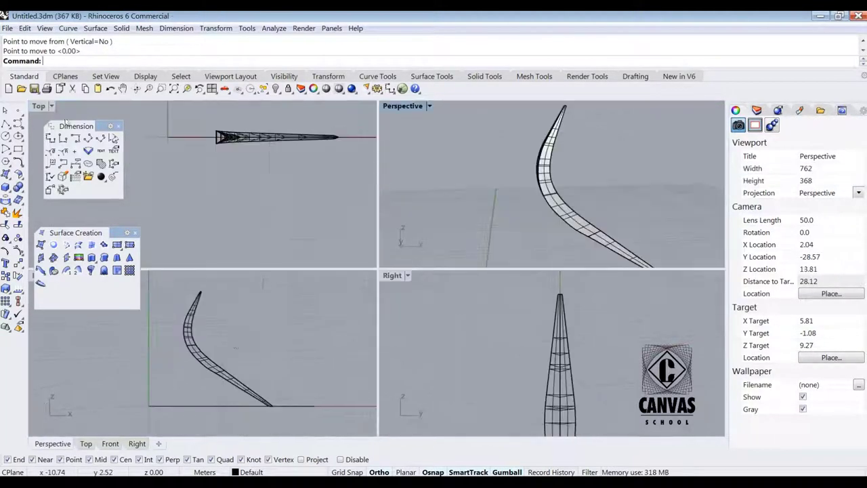
{"action": "left_click_drag", "start_coordinate": [76, 233], "coordinate": [76, 189]}
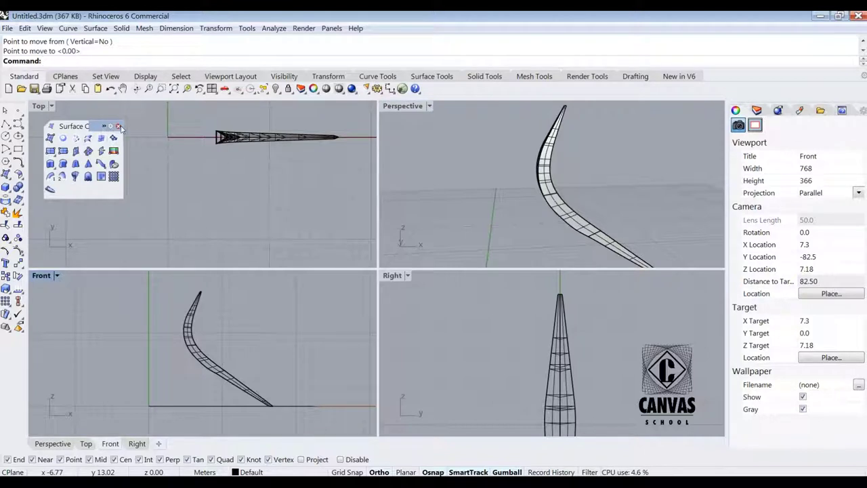
{"action": "left_click", "coordinate": [118, 127]}
Step: Draw a vertical line through the column's outermost bulge point in the Front view
{"action": "double_click", "coordinate": [42, 275]}
{"action": "type", "text": "Lines"}
{"action": "key", "text": "Return"}
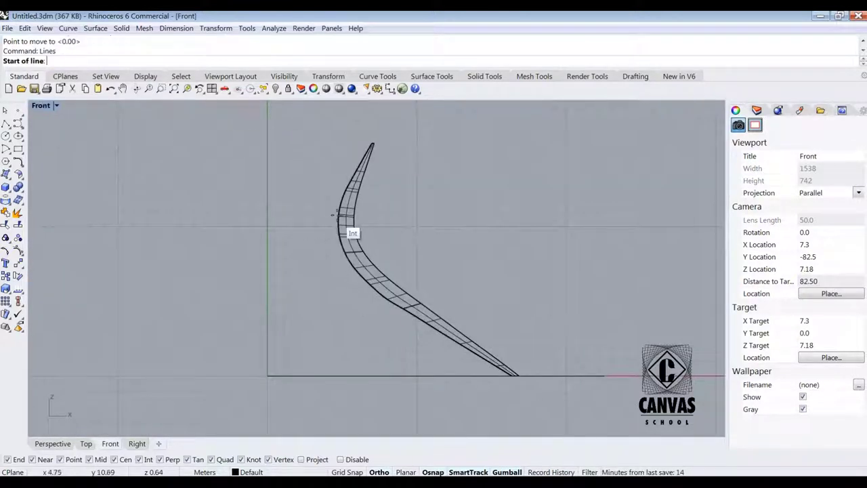
{"action": "scroll", "coordinate": [336, 217], "scroll_direction": "up", "scroll_amount": 2}
{"action": "left_click", "coordinate": [338, 224]}
{"action": "left_click", "coordinate": [340, 300]}
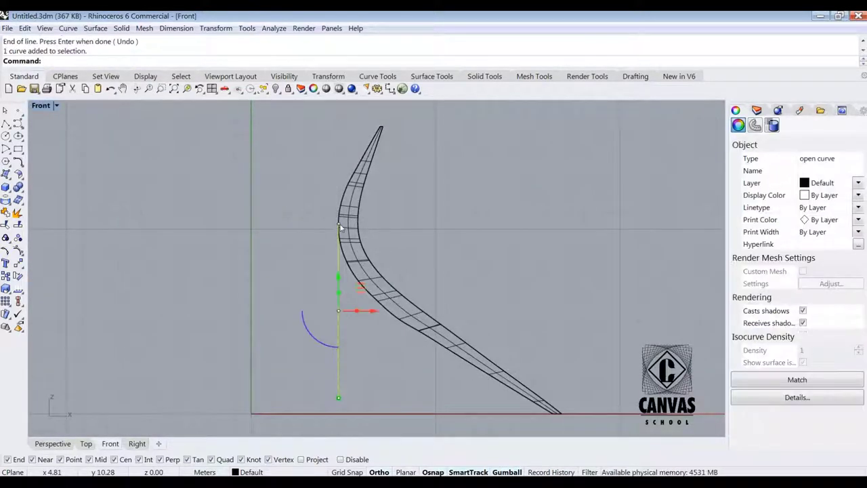
{"action": "left_click", "coordinate": [339, 224]}
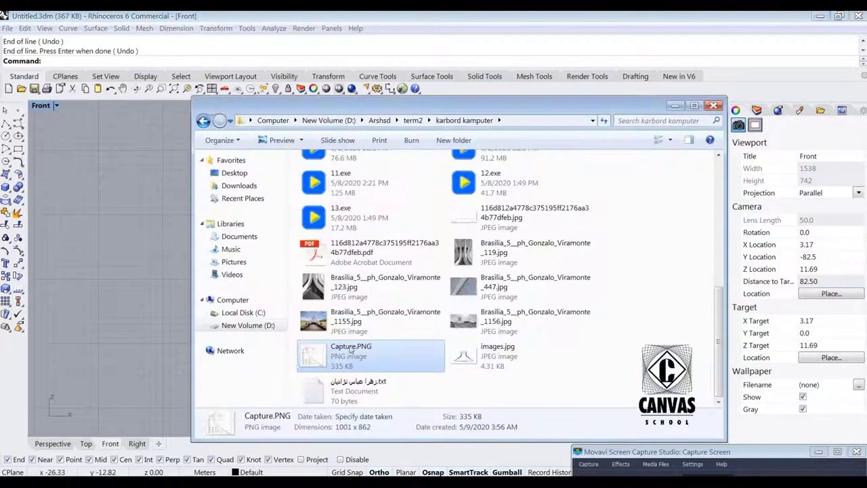
Step: Insert images.jpg from the karbord kamputer folder as a picture in the Front view, spanning the column area
{"action": "left_click", "coordinate": [483, 356]}
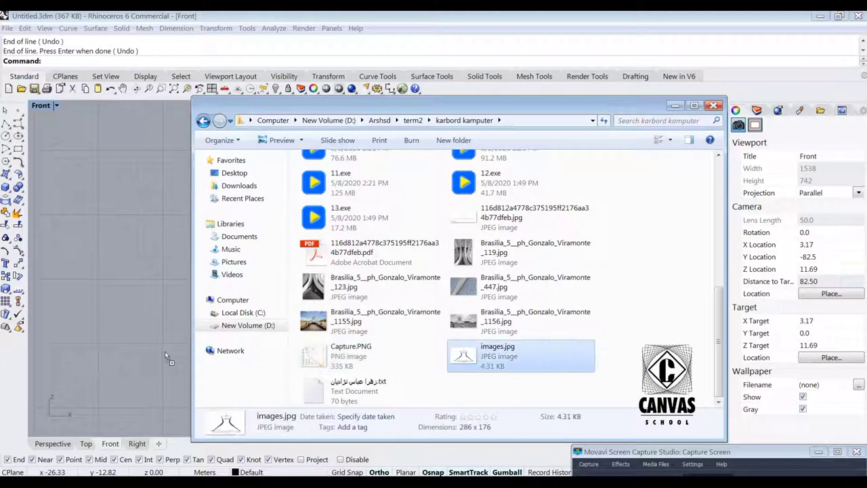
{"action": "double_click", "coordinate": [483, 356]}
{"action": "left_click", "coordinate": [402, 286]}
{"action": "left_click", "coordinate": [295, 352]}
{"action": "left_click", "coordinate": [554, 300]}
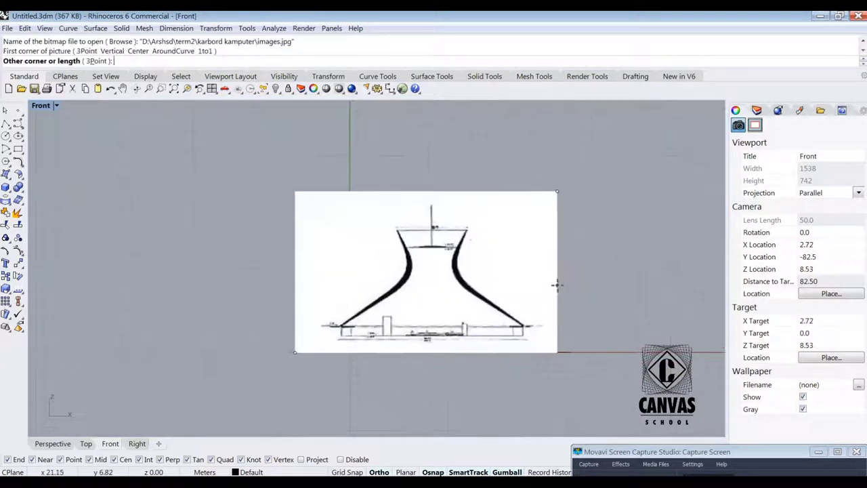
Step: Move the picture so the foot of its drawn column on the same side meets the modelled column's foot
{"action": "left_click", "coordinate": [545, 274]}
{"action": "type", "text": "Move"}
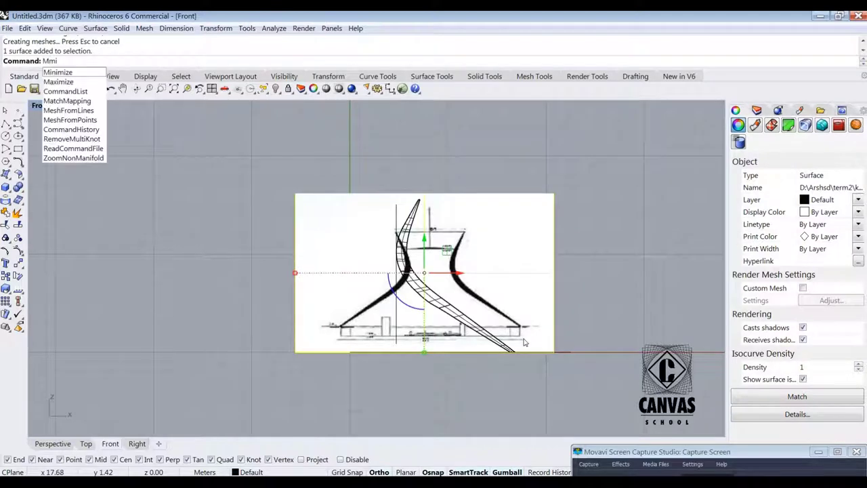
{"action": "key", "text": "Return"}
{"action": "scroll", "coordinate": [519, 291], "scroll_direction": "up", "scroll_amount": 8}
{"action": "left_click", "coordinate": [515, 285]}
{"action": "scroll", "coordinate": [515, 288], "scroll_direction": "down", "scroll_amount": 8}
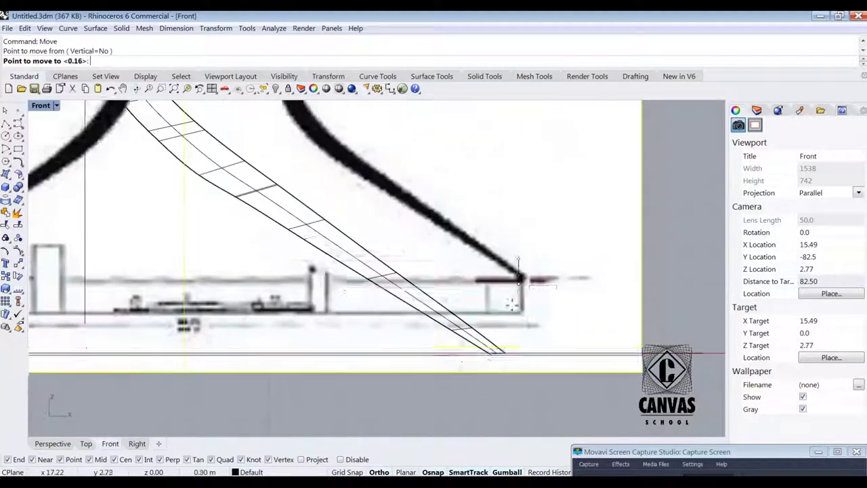
{"action": "scroll", "coordinate": [498, 356], "scroll_direction": "up", "scroll_amount": 4}
{"action": "scroll", "coordinate": [487, 363], "scroll_direction": "down", "scroll_amount": 3}
{"action": "left_click", "coordinate": [487, 363]}
{"action": "scroll", "coordinate": [492, 360], "scroll_direction": "down", "scroll_amount": 8}
{"action": "scroll", "coordinate": [498, 355], "scroll_direction": "down", "scroll_amount": 3}
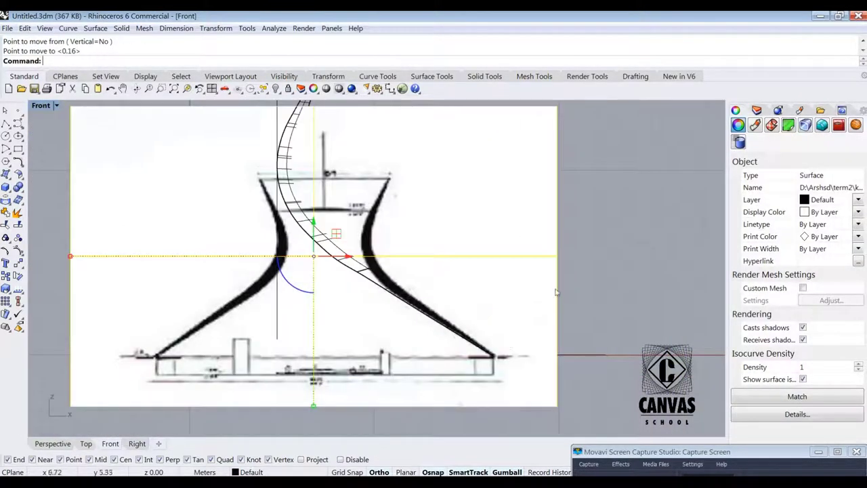
Step: Scale the elevation picture in two dimensions from the column's foot so the drawn column's top matches the modelled column's top
{"action": "left_click", "coordinate": [542, 291]}
{"action": "type", "text": "Scale2D"}
{"action": "key", "text": "Return"}
{"action": "scroll", "coordinate": [508, 356], "scroll_direction": "up", "scroll_amount": 5}
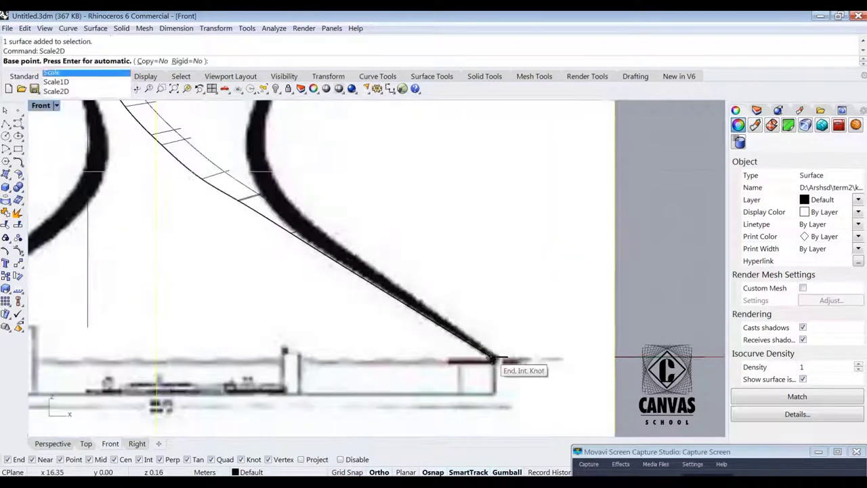
{"action": "left_click", "coordinate": [498, 355]}
{"action": "scroll", "coordinate": [488, 292], "scroll_direction": "down", "scroll_amount": 6}
{"action": "scroll", "coordinate": [344, 181], "scroll_direction": "up", "scroll_amount": 5}
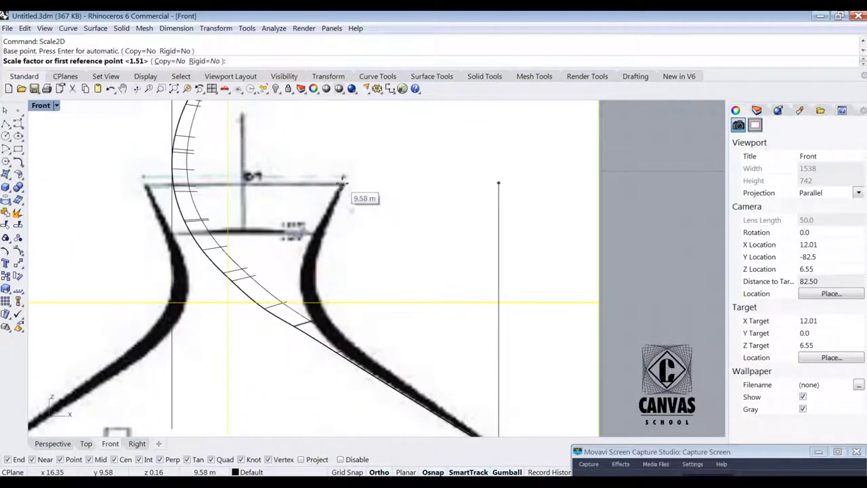
{"action": "left_click", "coordinate": [344, 181]}
{"action": "scroll", "coordinate": [344, 182], "scroll_direction": "down", "scroll_amount": 4}
{"action": "scroll", "coordinate": [346, 135], "scroll_direction": "up", "scroll_amount": 4}
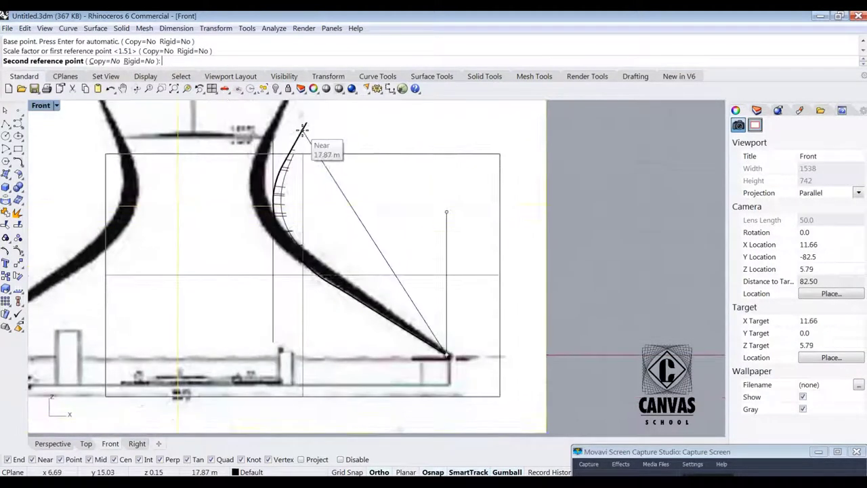
{"action": "left_click", "coordinate": [465, 132]}
{"action": "scroll", "coordinate": [542, 155], "scroll_direction": "down", "scroll_amount": 5}
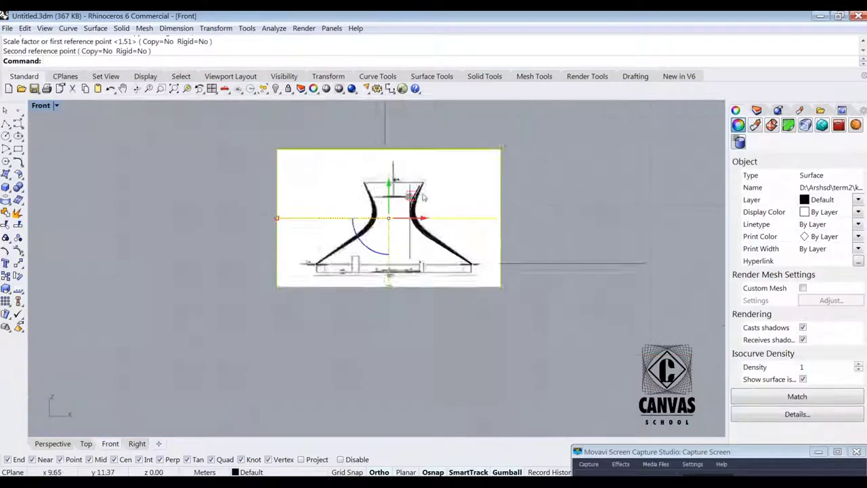
Step: Nudge the scaled picture slightly so its drawn column lines up with the modelled column
{"action": "scroll", "coordinate": [611, 176], "scroll_direction": "up", "scroll_amount": 3}
{"action": "type", "text": "Move"}
{"action": "key", "text": "Return"}
{"action": "left_click", "coordinate": [658, 201]}
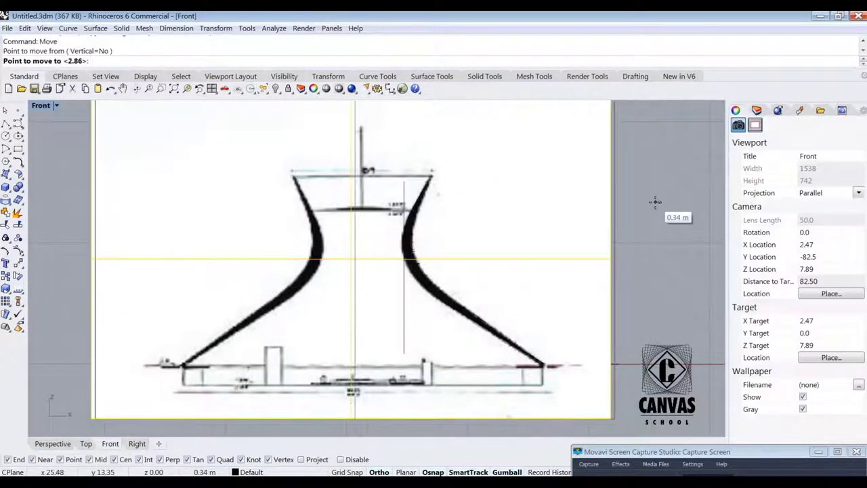
{"action": "left_click", "coordinate": [657, 203]}
{"action": "scroll", "coordinate": [436, 177], "scroll_direction": "up", "scroll_amount": 10}
{"action": "key", "text": "Return"}
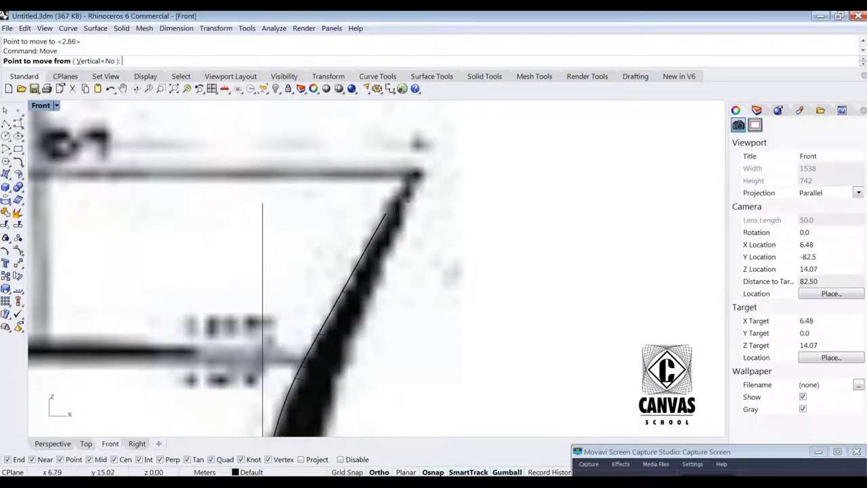
{"action": "key", "text": "Escape"}
{"action": "left_click_drag", "start_coordinate": [438, 163], "coordinate": [395, 202]}
{"action": "key", "text": "ctrl+z"}
Step: Check how the modelled column's upper end fits the drawn column by highlighting the overlapping objects there
{"action": "left_click", "coordinate": [423, 166]}
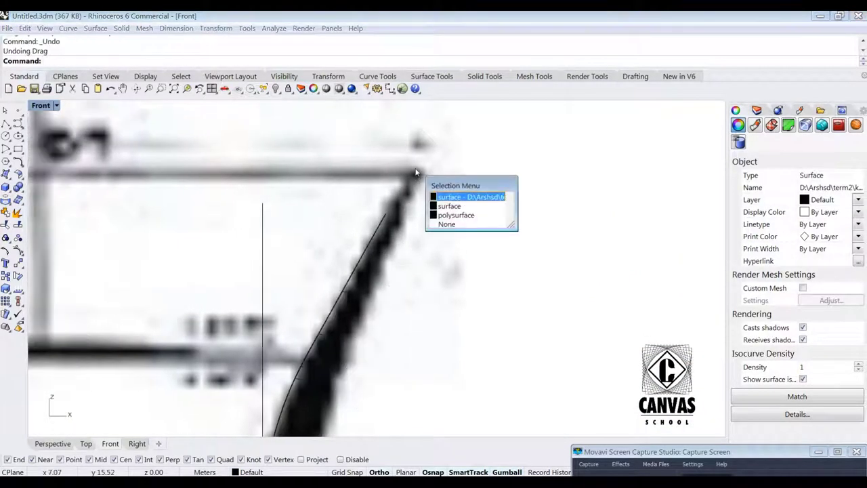
{"action": "left_click", "coordinate": [444, 203]}
{"action": "left_click", "coordinate": [402, 192]}
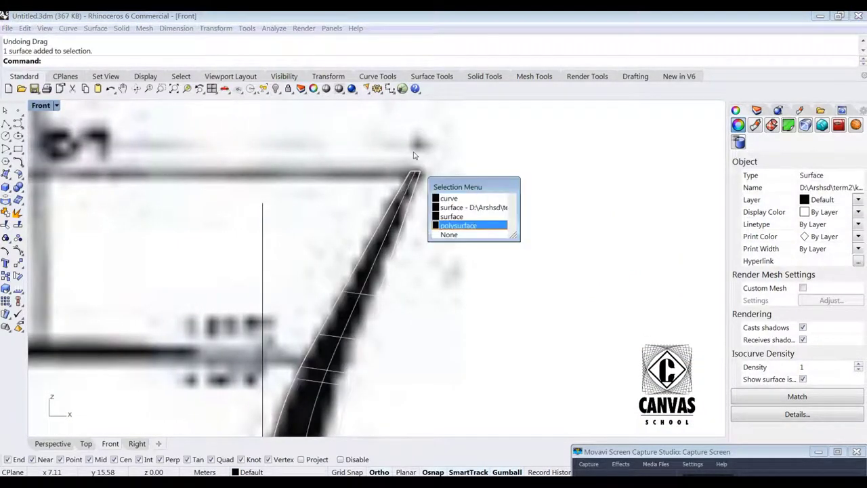
{"action": "left_click", "coordinate": [415, 155]}
{"action": "scroll", "coordinate": [424, 170], "scroll_direction": "down", "scroll_amount": 17}
{"action": "scroll", "coordinate": [324, 231], "scroll_direction": "up", "scroll_amount": 4}
{"action": "scroll", "coordinate": [349, 240], "scroll_direction": "down", "scroll_amount": 2}
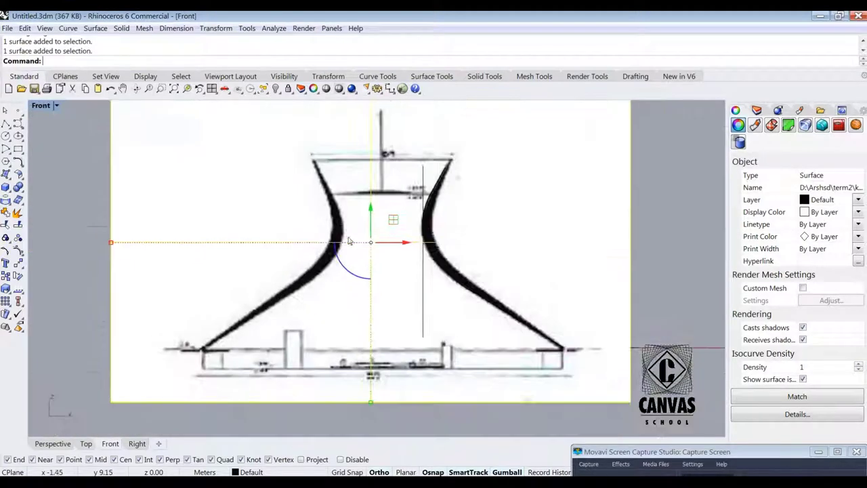
Step: Draw a vertical polyline along the picture's central mast, starting from the middle of the drawn horizontal beam
{"action": "left_click", "coordinate": [5, 124]}
{"action": "scroll", "coordinate": [354, 219], "scroll_direction": "up", "scroll_amount": 5}
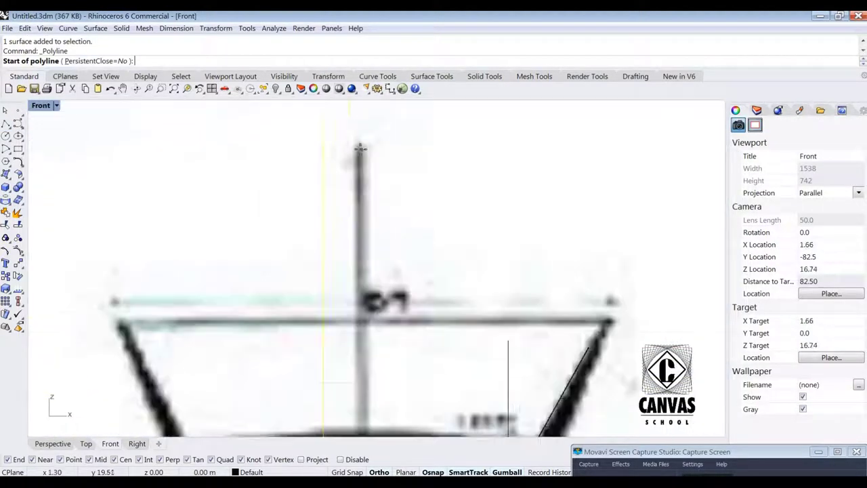
{"action": "scroll", "coordinate": [359, 137], "scroll_direction": "down", "scroll_amount": 6}
{"action": "scroll", "coordinate": [361, 296], "scroll_direction": "up", "scroll_amount": 2}
{"action": "right_click", "coordinate": [361, 296]}
{"action": "right_click", "coordinate": [361, 296]}
{"action": "left_click", "coordinate": [361, 296]}
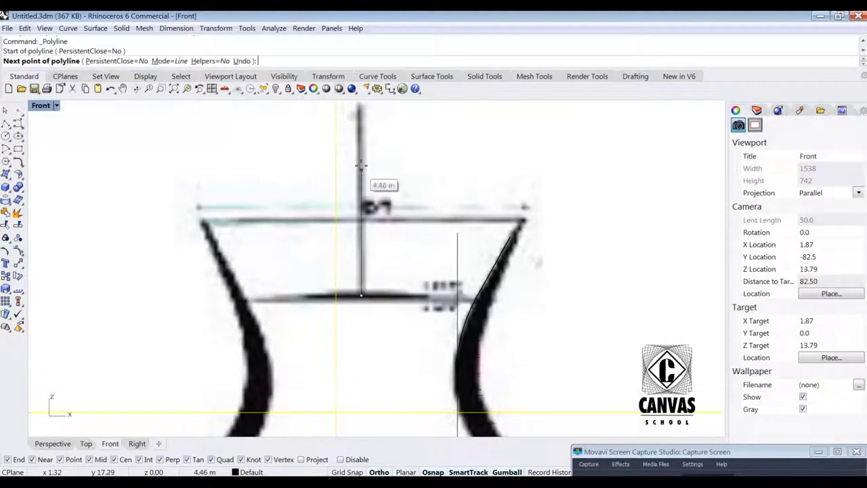
{"action": "key", "text": "Return"}
Step: Draw a horizontal polyline about 4.25 m long from the mast line's lower end to the column
{"action": "key", "text": "Return"}
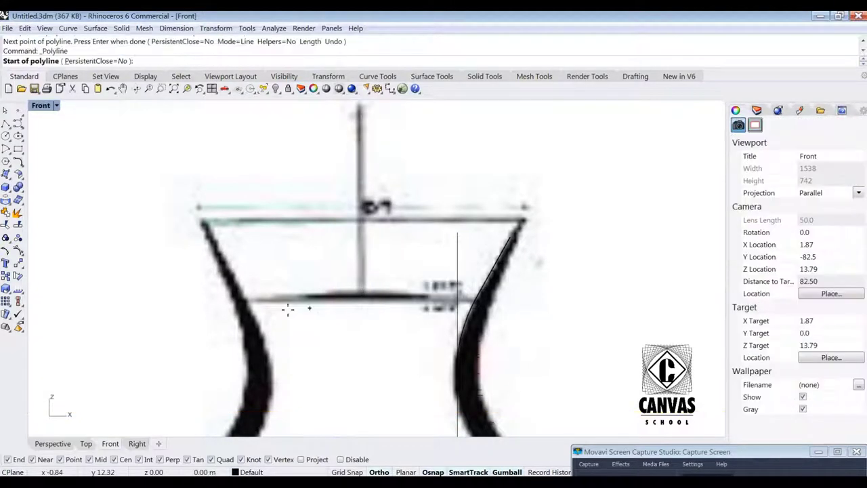
{"action": "right_click", "coordinate": [359, 292]}
{"action": "left_click", "coordinate": [360, 293]}
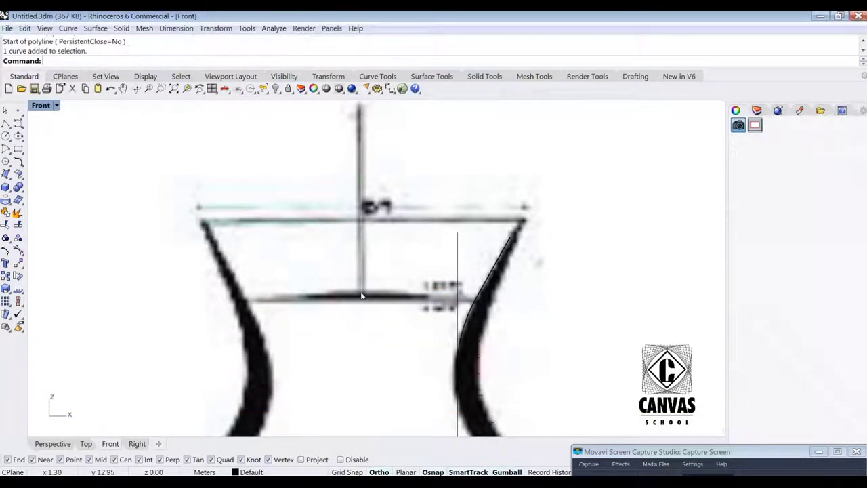
{"action": "right_click", "coordinate": [361, 294]}
{"action": "left_click", "coordinate": [361, 295]}
{"action": "scroll", "coordinate": [483, 294], "scroll_direction": "up", "scroll_amount": 8}
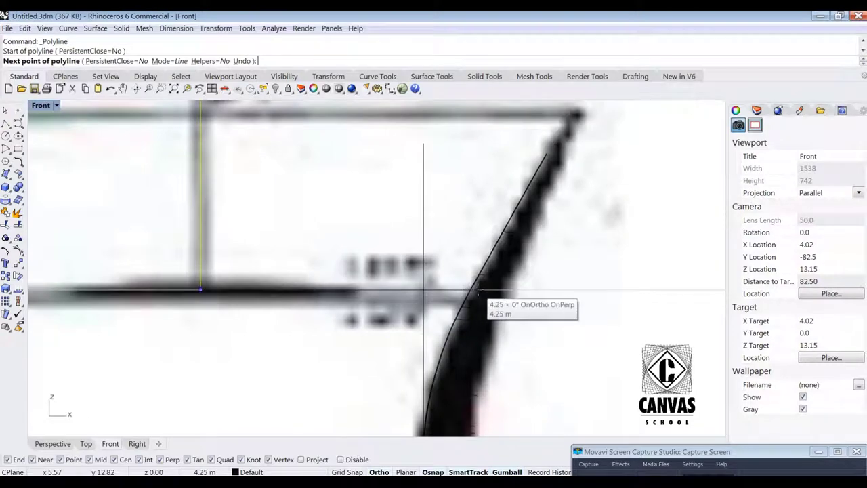
{"action": "left_click", "coordinate": [478, 292]}
{"action": "key", "text": "Return"}
{"action": "scroll", "coordinate": [397, 326], "scroll_direction": "down", "scroll_amount": 4}
{"action": "scroll", "coordinate": [398, 377], "scroll_direction": "up", "scroll_amount": 1}
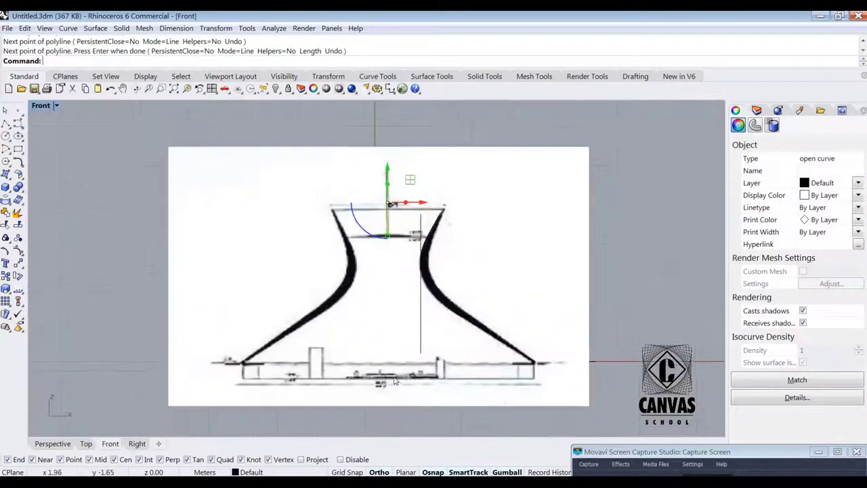
Step: Delete the elevation picture from the Front view, keeping the drawn guide lines and the column
{"action": "left_click", "coordinate": [390, 391]}
{"action": "key", "text": "Delete"}
{"action": "scroll", "coordinate": [397, 393], "scroll_direction": "up", "scroll_amount": 1}
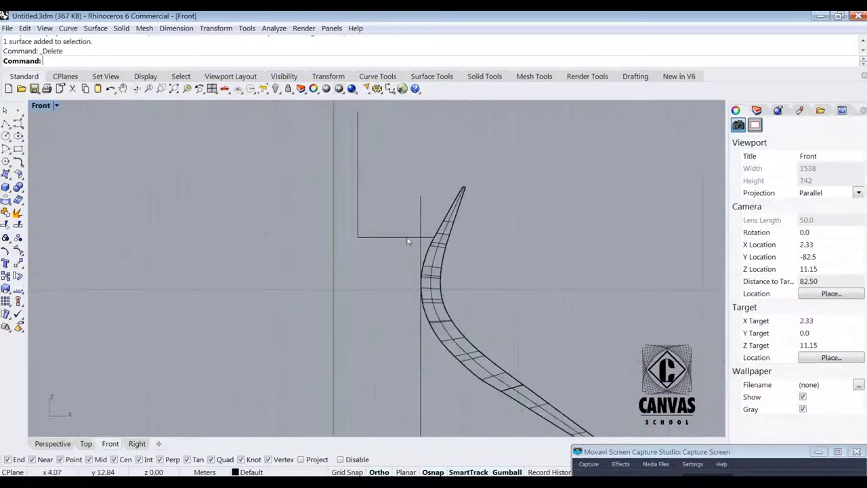
{"action": "scroll", "coordinate": [382, 246], "scroll_direction": "down", "scroll_amount": 1}
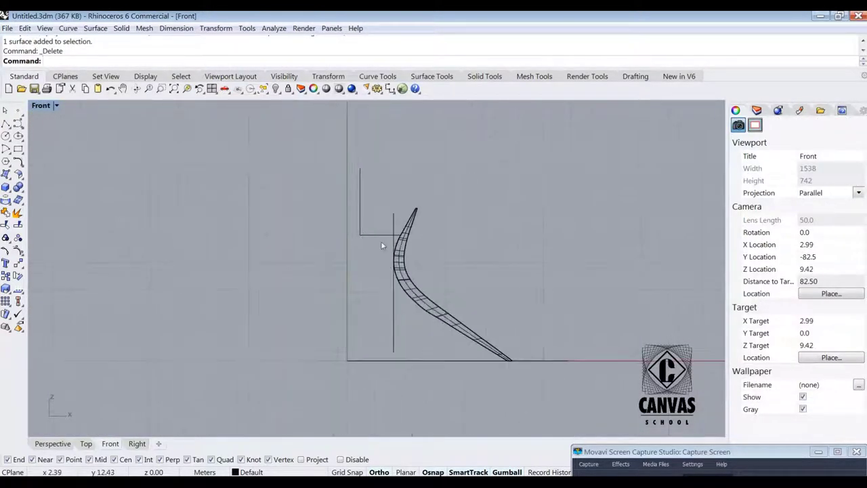
Step: Restore the four-view layout and maximize the Perspective view on the column
{"action": "double_click", "coordinate": [44, 108]}
{"action": "right_click_drag", "start_coordinate": [521, 326], "coordinate": [561, 343]}
{"action": "double_click", "coordinate": [408, 107]}
{"action": "scroll", "coordinate": [501, 237], "scroll_direction": "down", "scroll_amount": 8}
{"action": "right_click_drag", "start_coordinate": [510, 240], "coordinate": [469, 247]}
Step: Try to close the column's open tip with a surface from corner points
{"action": "left_click_drag", "start_coordinate": [458, 312], "coordinate": [453, 222]}
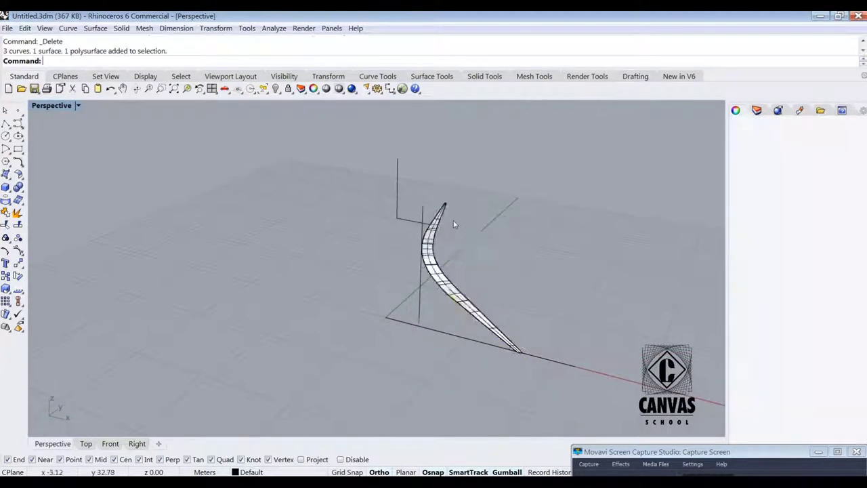
{"action": "scroll", "coordinate": [450, 226], "scroll_direction": "up", "scroll_amount": 9}
{"action": "right_click_drag", "start_coordinate": [447, 230], "coordinate": [345, 320]}
{"action": "left_click", "coordinate": [426, 287]}
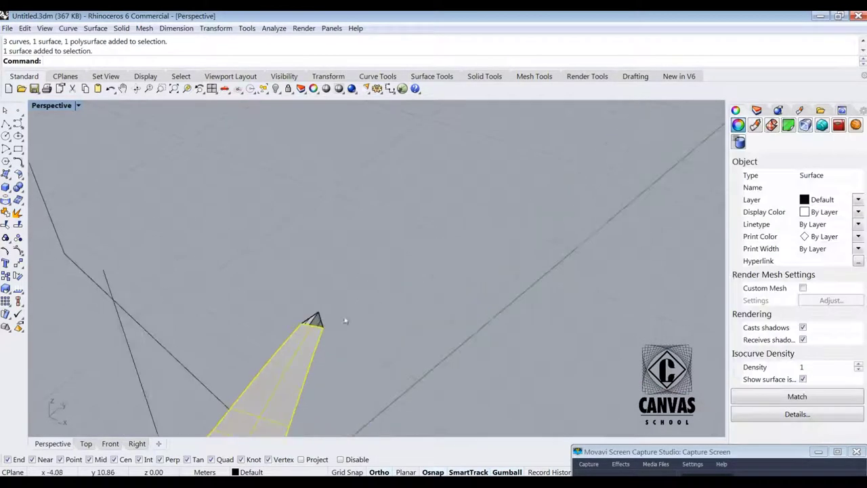
{"action": "scroll", "coordinate": [325, 316], "scroll_direction": "up", "scroll_amount": 5}
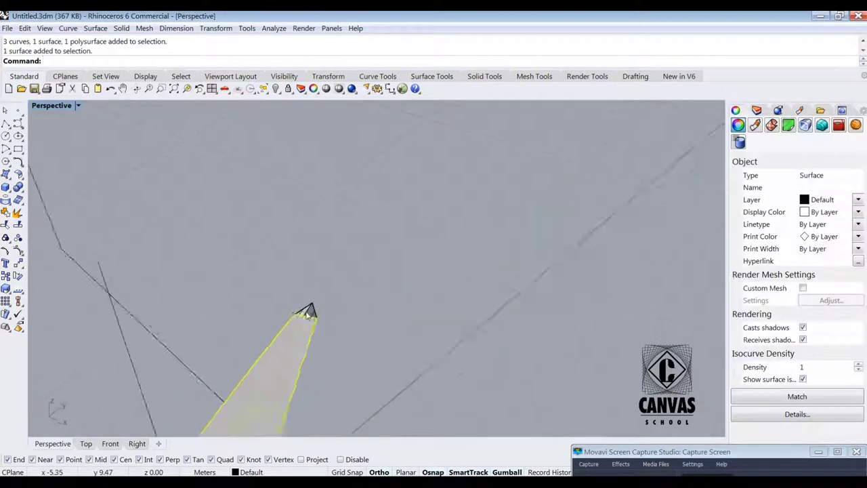
{"action": "left_click", "coordinate": [18, 175]}
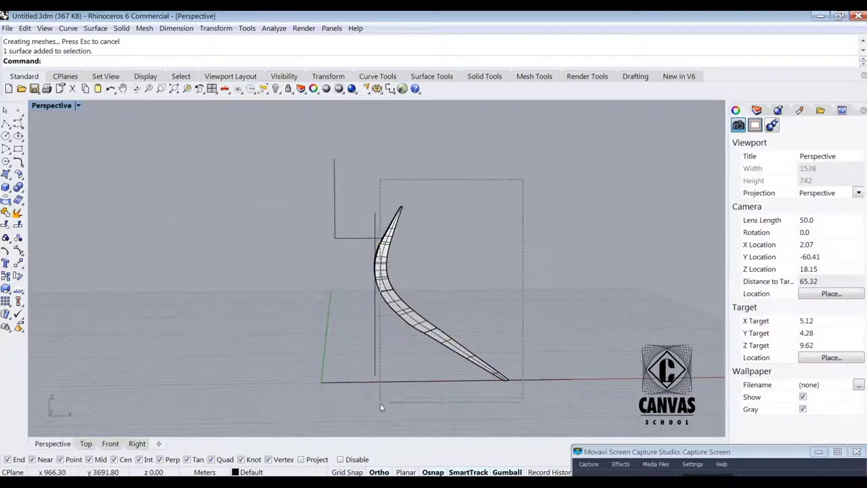
Step: Group the column's parts while leaving the guide line out of the selection
{"action": "left_click_drag", "start_coordinate": [380, 403], "coordinate": [381, 404]}
{"action": "right_click_drag", "start_coordinate": [465, 302], "coordinate": [380, 320]}
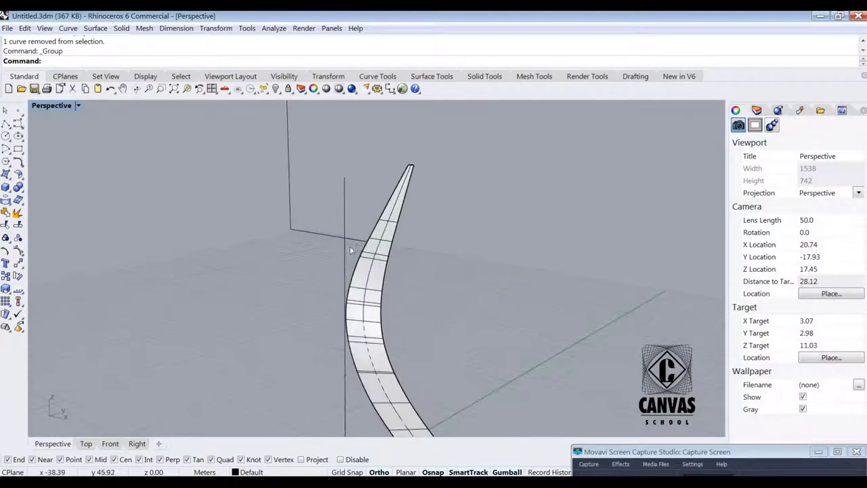
{"action": "left_click", "coordinate": [361, 253]}
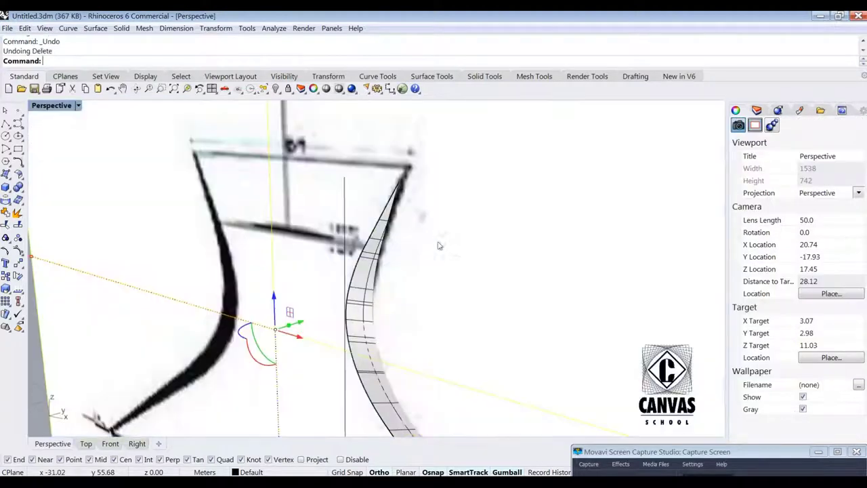
Step: Cover the column's open upper tip with a surface built from its corner points
{"action": "left_click", "coordinate": [433, 245]}
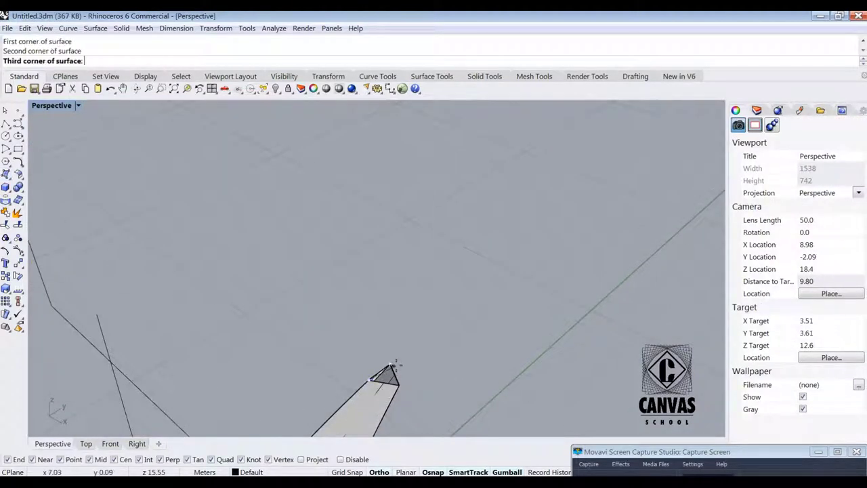
{"action": "scroll", "coordinate": [400, 376], "scroll_direction": "up", "scroll_amount": 3}
{"action": "left_click", "coordinate": [458, 319]}
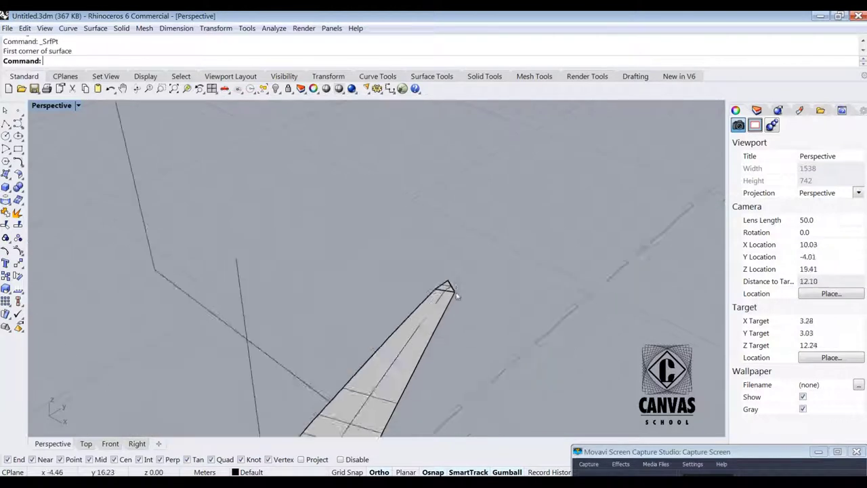
{"action": "right_click_drag", "start_coordinate": [503, 285], "coordinate": [560, 328]}
Step: Name a layer beton and move the column's polysurface and surfaces onto it
{"action": "left_click", "coordinate": [756, 108]}
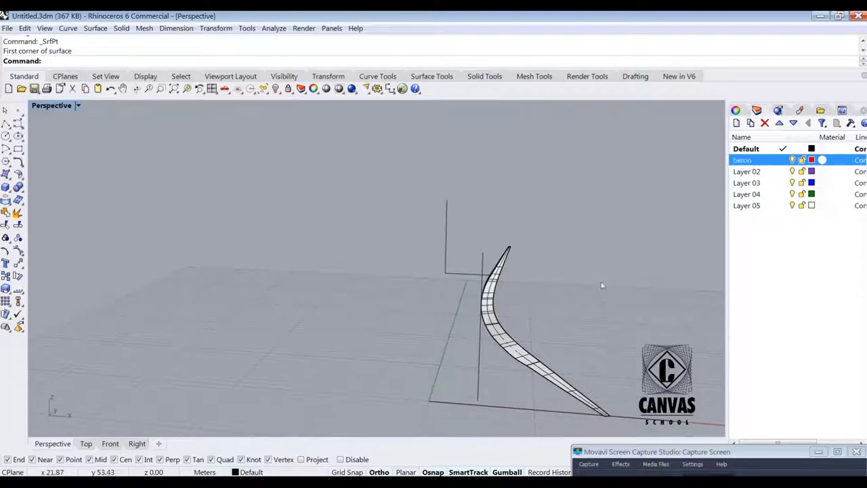
{"action": "right_click_drag", "start_coordinate": [600, 226], "coordinate": [503, 416]}
{"action": "scroll", "coordinate": [478, 325], "scroll_direction": "up", "scroll_amount": 4}
{"action": "right_click", "coordinate": [773, 166]}
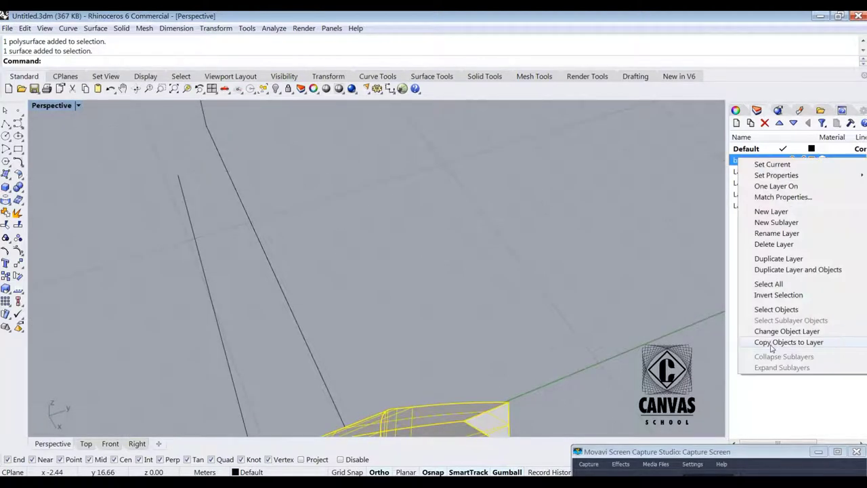
{"action": "left_click", "coordinate": [772, 332]}
{"action": "right_click_drag", "start_coordinate": [598, 296], "coordinate": [616, 256]}
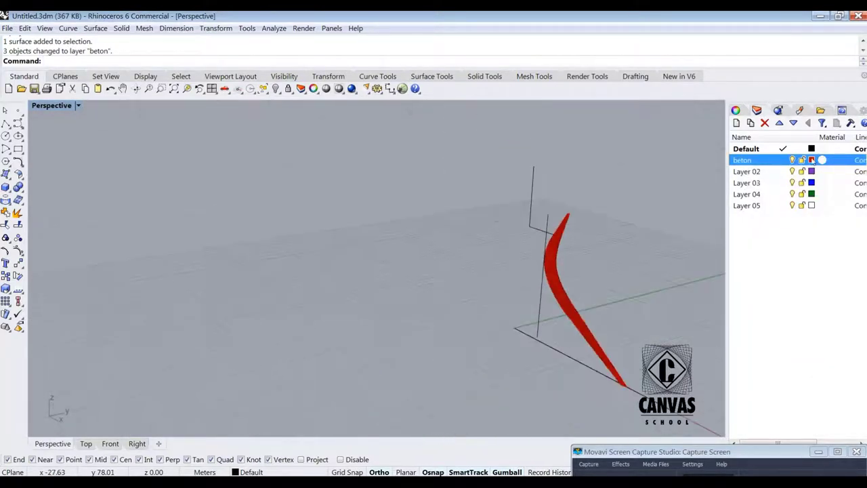
Step: Set the beton layer's colour to Light Gray
{"action": "left_click", "coordinate": [811, 160]}
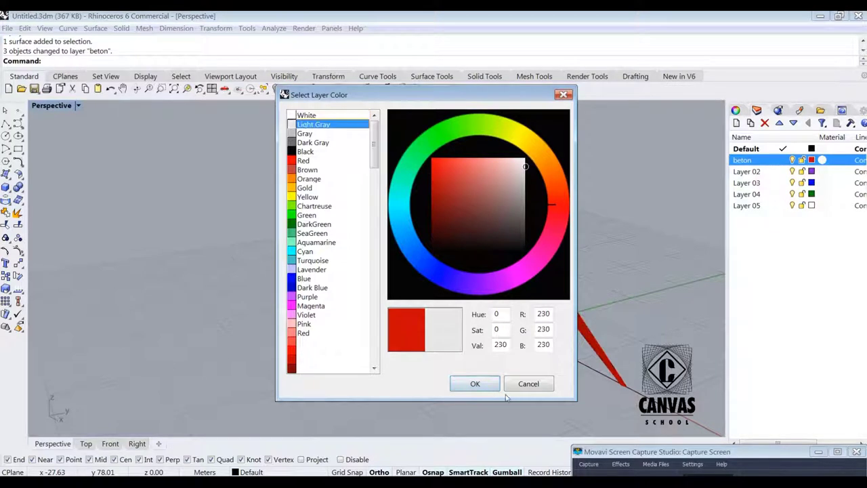
{"action": "left_click", "coordinate": [475, 384]}
{"action": "right_click_drag", "start_coordinate": [515, 352], "coordinate": [554, 284]}
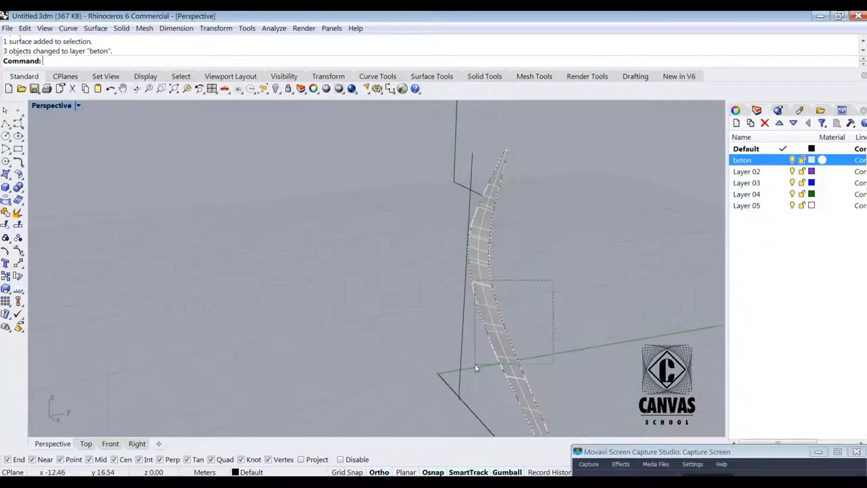
Step: Select all parts of the column and group them
{"action": "left_click_drag", "start_coordinate": [474, 368], "coordinate": [473, 368]}
{"action": "scroll", "coordinate": [562, 251], "scroll_direction": "down", "scroll_amount": 5}
{"action": "right_click_drag", "start_coordinate": [468, 224], "coordinate": [525, 186]}
{"action": "scroll", "coordinate": [525, 179], "scroll_direction": "up", "scroll_amount": 4}
{"action": "right_click_drag", "start_coordinate": [581, 274], "coordinate": [582, 351]}
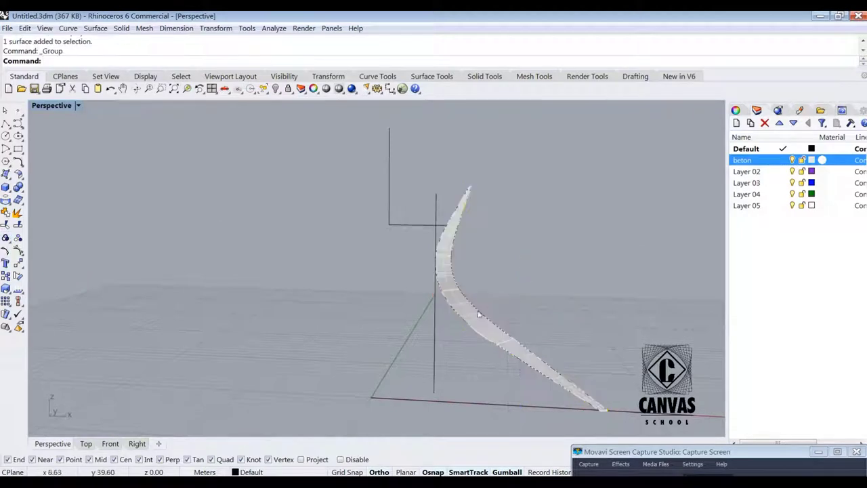
Step: Try a polar array of 16 columns centred on the lower end of the vertical mast line
{"action": "key", "text": "ctrl+a"}
{"action": "right_click_drag", "start_coordinate": [478, 314], "coordinate": [370, 276]}
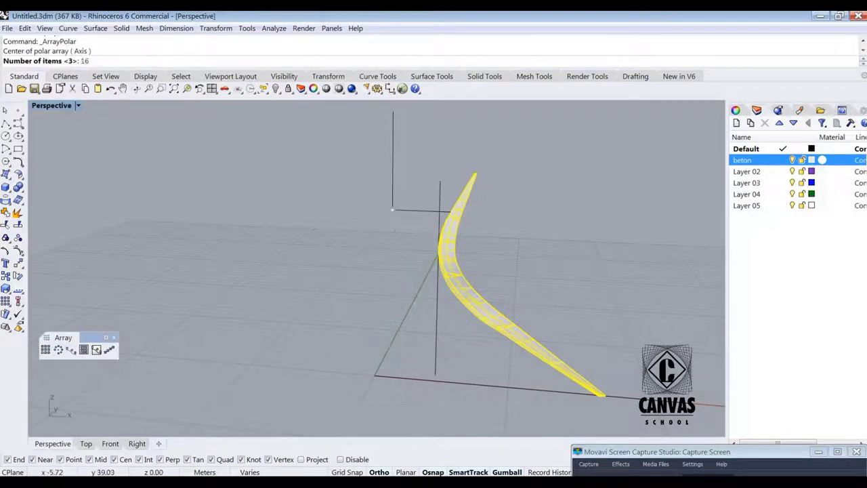
{"action": "key", "text": "Return"}
{"action": "key", "text": "Return"}
{"action": "key", "text": "Return"}
{"action": "scroll", "coordinate": [381, 277], "scroll_direction": "up", "scroll_amount": 5}
{"action": "key", "text": "ctrl+z"}
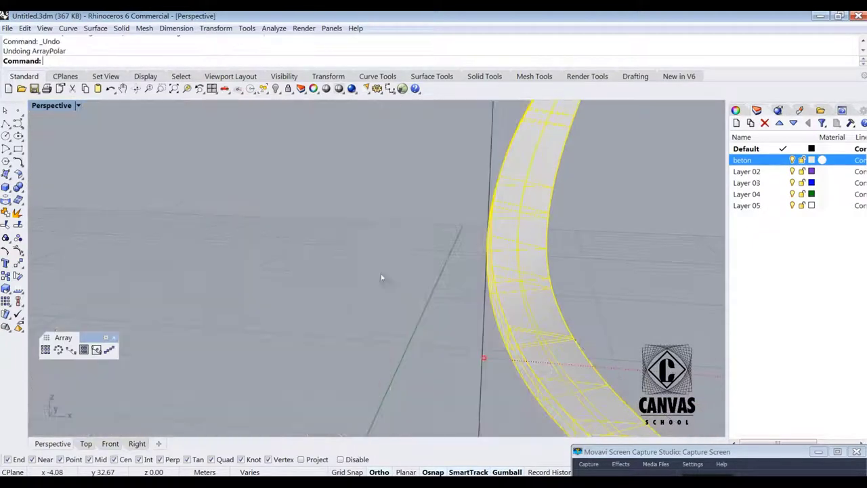
Step: Place a point object at the corner where the vertical mast line meets the horizontal guide line
{"action": "scroll", "coordinate": [405, 264], "scroll_direction": "down", "scroll_amount": 5}
{"action": "scroll", "coordinate": [405, 256], "scroll_direction": "up", "scroll_amount": 3}
{"action": "right_click_drag", "start_coordinate": [406, 254], "coordinate": [409, 223]}
{"action": "scroll", "coordinate": [369, 233], "scroll_direction": "up", "scroll_amount": 3}
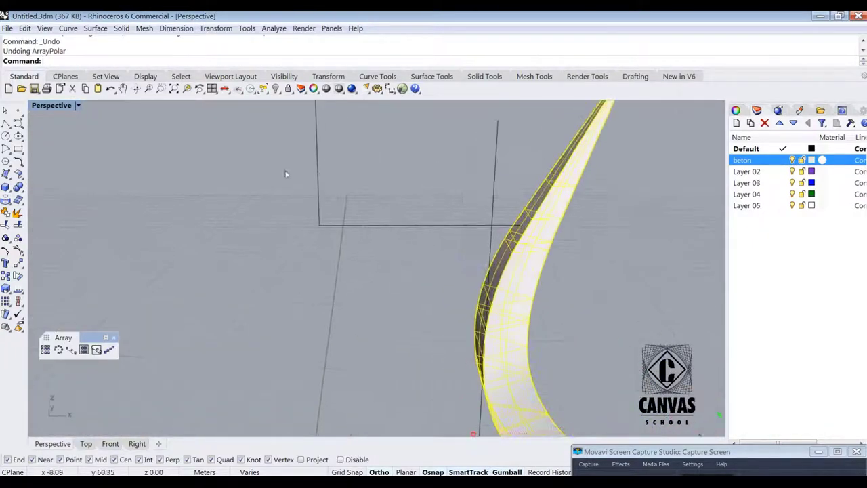
{"action": "left_click", "coordinate": [319, 222]}
{"action": "scroll", "coordinate": [380, 200], "scroll_direction": "up", "scroll_amount": 2}
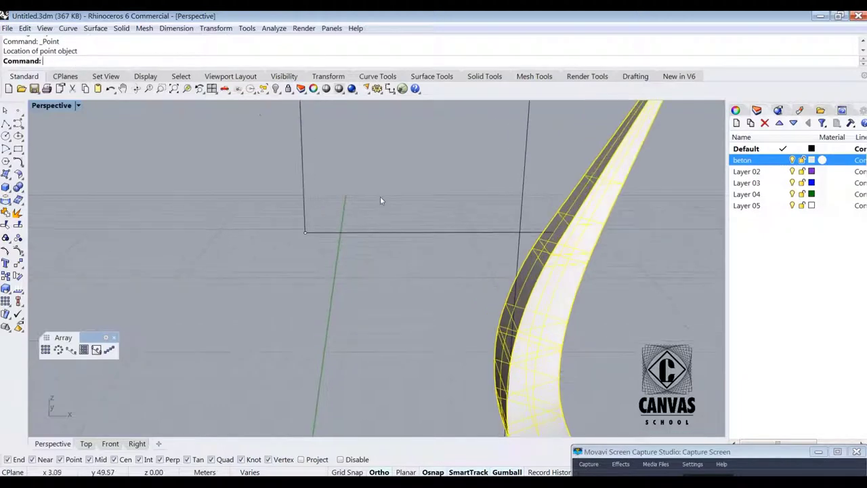
Step: Add an aligned dimension to the horizontal guide line, from the point object to its far end
{"action": "left_click", "coordinate": [392, 91]}
{"action": "left_click_drag", "start_coordinate": [401, 102], "coordinate": [91, 129]}
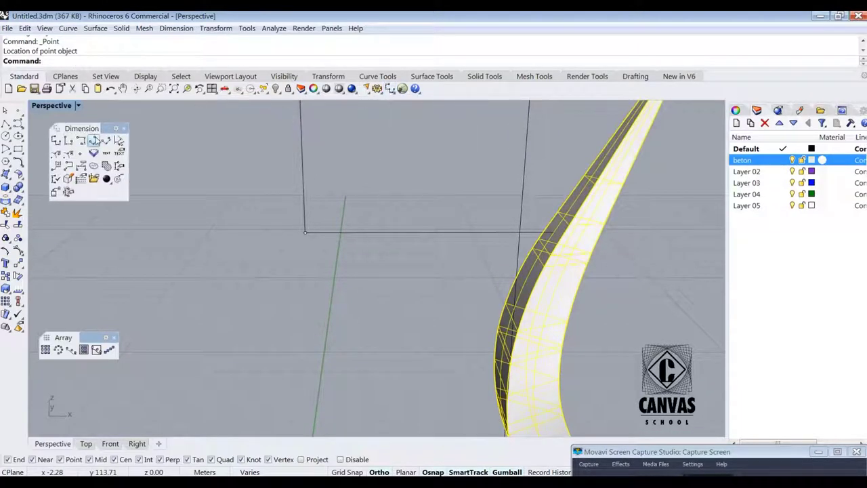
{"action": "left_click", "coordinate": [304, 235]}
{"action": "key", "text": "Escape"}
{"action": "right_click", "coordinate": [304, 235]}
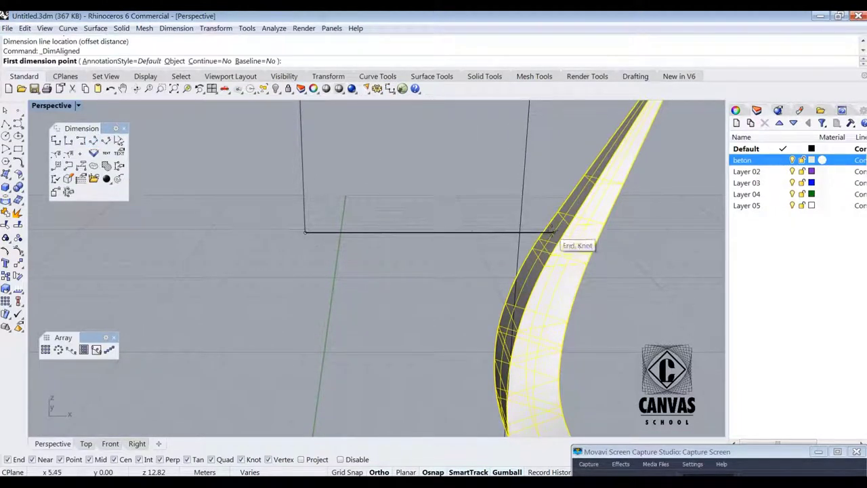
{"action": "left_click", "coordinate": [554, 235]}
{"action": "type", "text": "4"}
{"action": "key", "text": "Return"}
{"action": "left_click", "coordinate": [340, 234]}
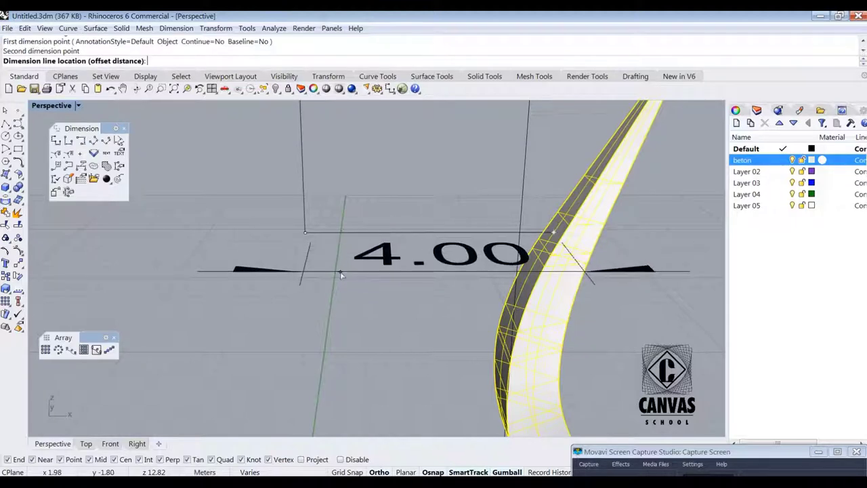
Step: Delete the vertical mast line and polar-array the column group around the point object, 16 items over 360 degrees
{"action": "key", "text": "Delete"}
{"action": "scroll", "coordinate": [386, 257], "scroll_direction": "down", "scroll_amount": 6}
{"action": "left_click", "coordinate": [508, 235]}
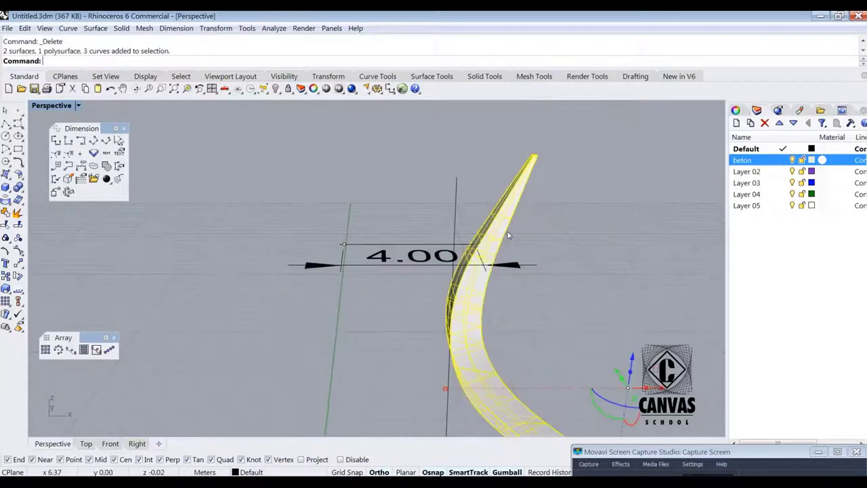
{"action": "left_click", "coordinate": [343, 243]}
{"action": "key", "text": "Return"}
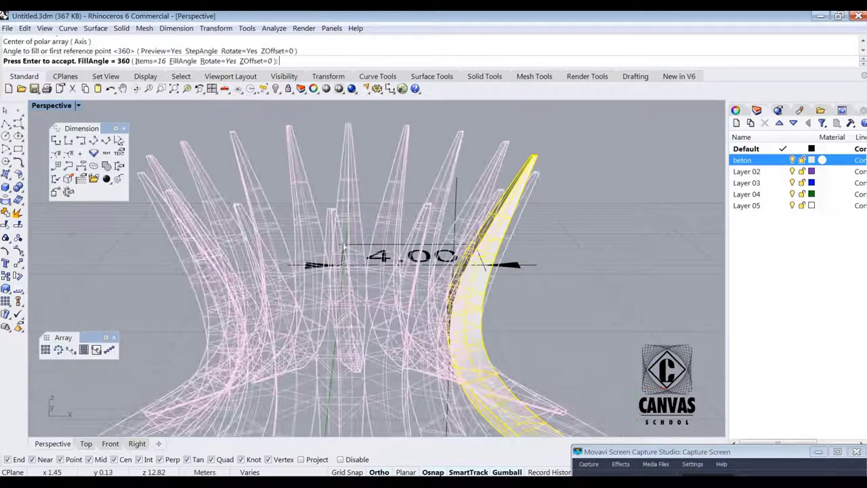
{"action": "scroll", "coordinate": [379, 319], "scroll_direction": "up", "scroll_amount": 5}
{"action": "key", "text": "Return"}
{"action": "right_click_drag", "start_coordinate": [379, 319], "coordinate": [408, 383]}
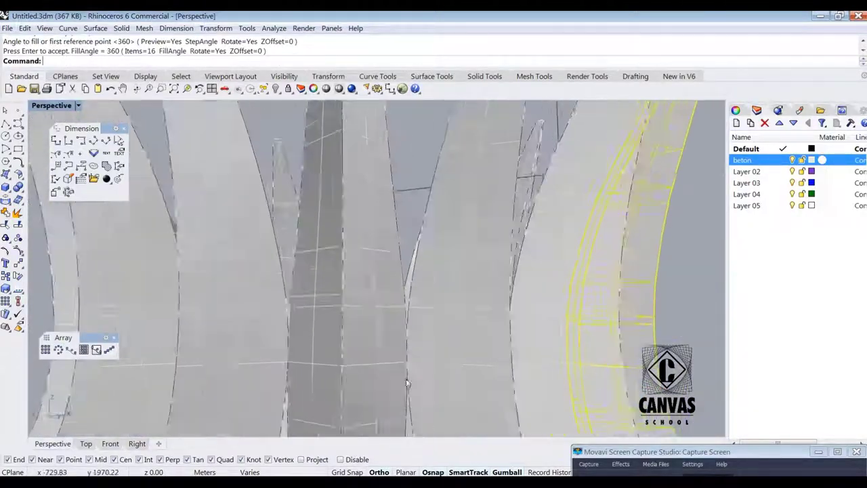
Step: Delete the leftover vertical guide curve and the linear dimension inside the ring of columns
{"action": "scroll", "coordinate": [379, 340], "scroll_direction": "up", "scroll_amount": 2}
{"action": "scroll", "coordinate": [378, 339], "scroll_direction": "down", "scroll_amount": 8}
{"action": "right_click_drag", "start_coordinate": [433, 165], "coordinate": [458, 223]}
{"action": "left_click", "coordinate": [462, 215]}
{"action": "left_click", "coordinate": [493, 237]}
{"action": "key", "text": "Delete"}
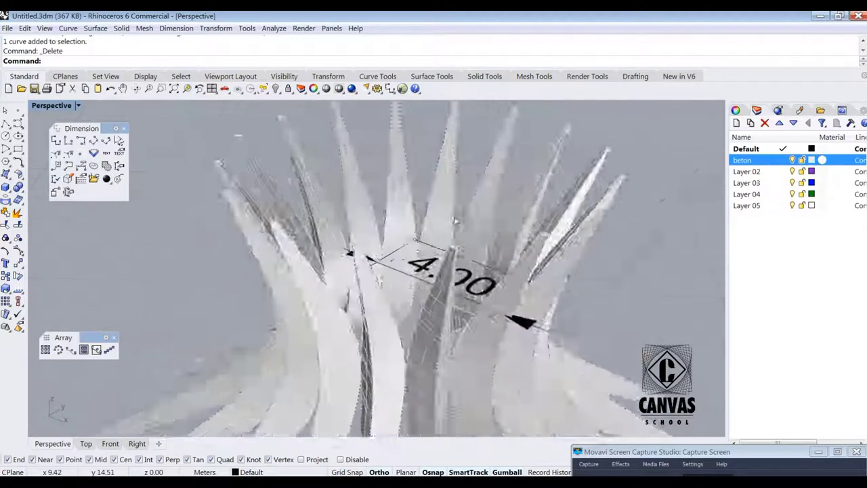
{"action": "scroll", "coordinate": [449, 227], "scroll_direction": "down", "scroll_amount": 5}
{"action": "right_click_drag", "start_coordinate": [449, 258], "coordinate": [418, 235]}
{"action": "right_click_drag", "start_coordinate": [474, 227], "coordinate": [405, 269]}
{"action": "scroll", "coordinate": [405, 269], "scroll_direction": "up", "scroll_amount": 3}
{"action": "left_click", "coordinate": [440, 272]}
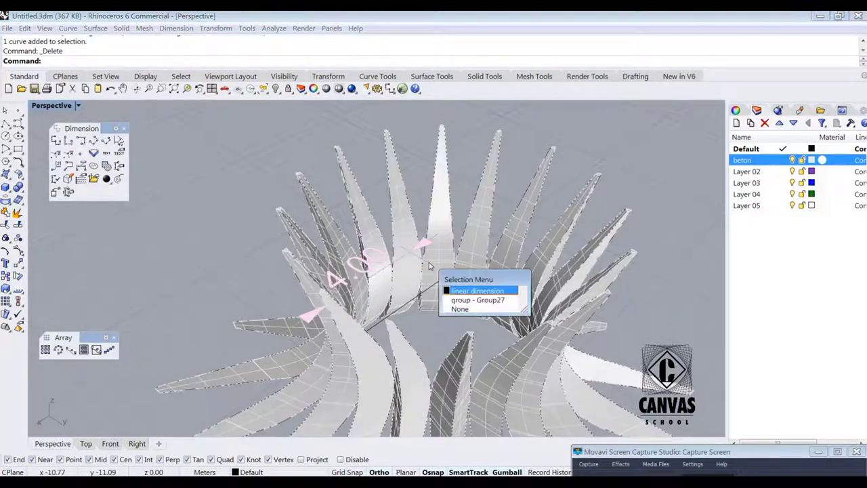
{"action": "left_click", "coordinate": [474, 289]}
Step: Trim the curve beside the central point, using the horizontal guide line as the cutting object
{"action": "scroll", "coordinate": [411, 292], "scroll_direction": "up", "scroll_amount": 3}
{"action": "left_click", "coordinate": [393, 307]}
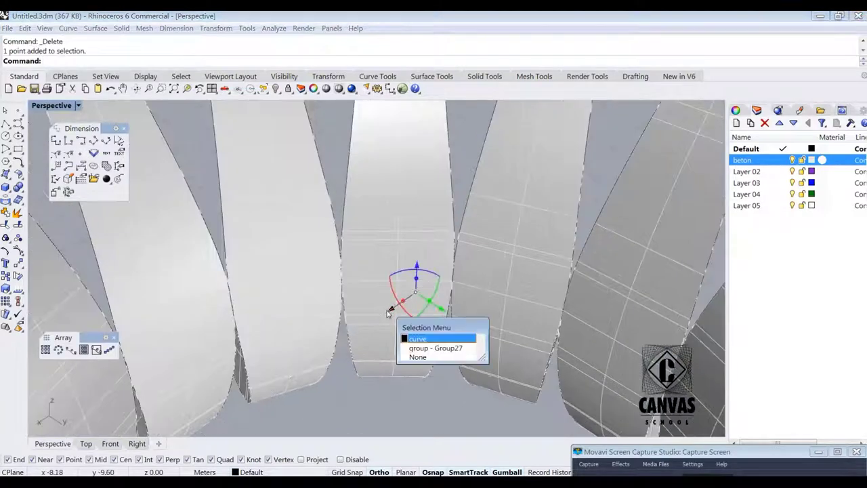
{"action": "left_click", "coordinate": [420, 346]}
{"action": "type", "text": "Trim"}
{"action": "key", "text": "Return"}
{"action": "scroll", "coordinate": [352, 291], "scroll_direction": "up", "scroll_amount": 2}
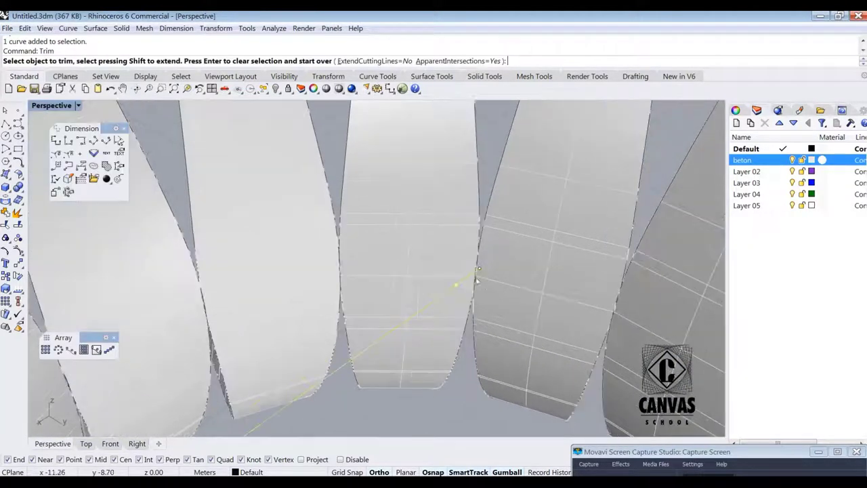
{"action": "left_click", "coordinate": [476, 279]}
{"action": "left_click", "coordinate": [500, 302]}
{"action": "key", "text": "Return"}
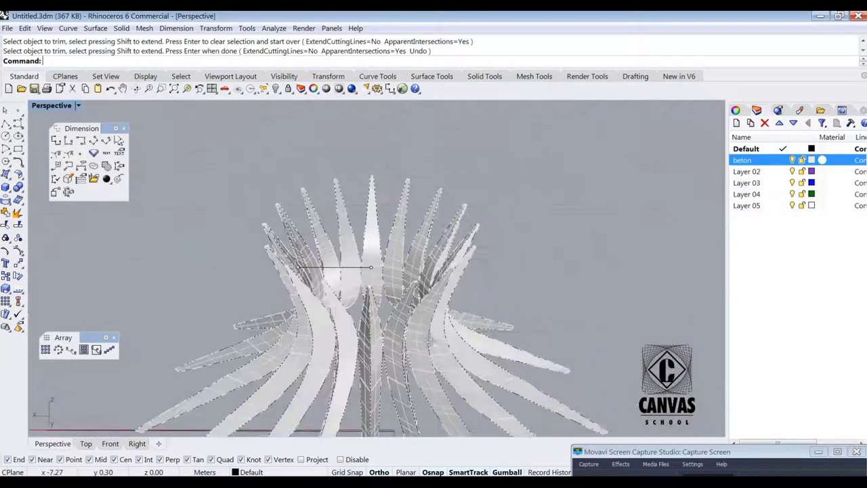
Step: Raise the construction plane to the horizontal guide line and draw a circle centred on the point object, reaching the line's far end
{"action": "left_click", "coordinate": [20, 88]}
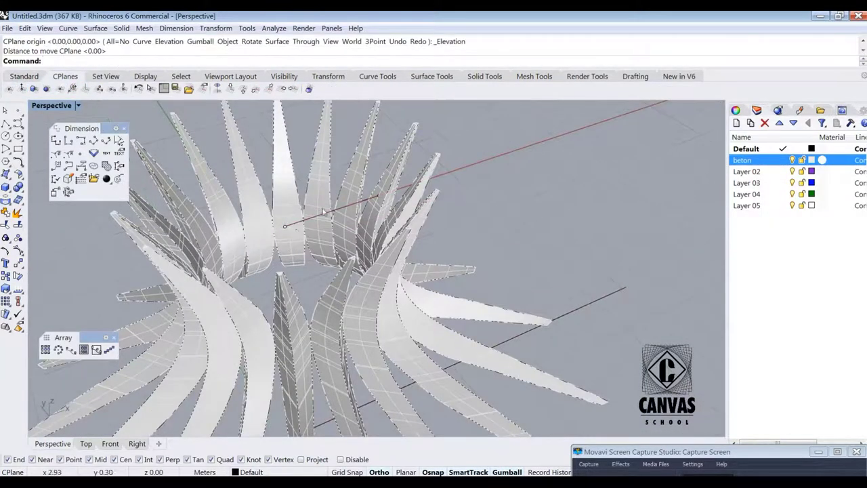
{"action": "scroll", "coordinate": [346, 210], "scroll_direction": "up", "scroll_amount": 6}
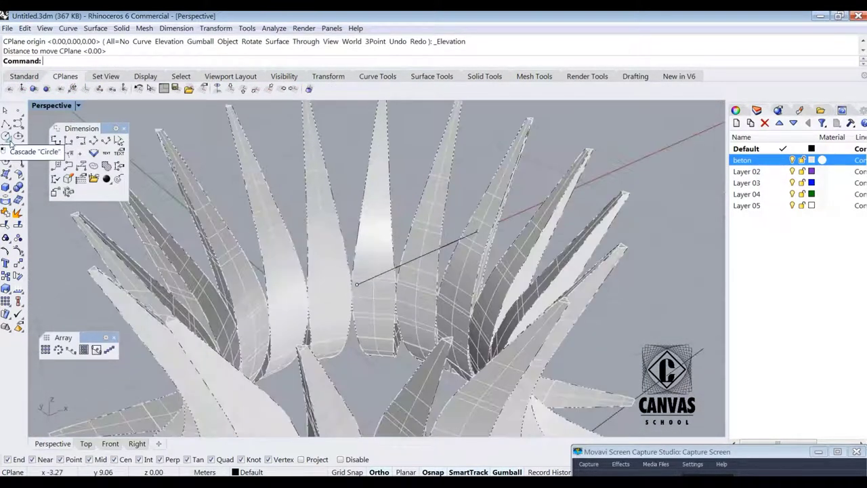
{"action": "left_click", "coordinate": [45, 140]}
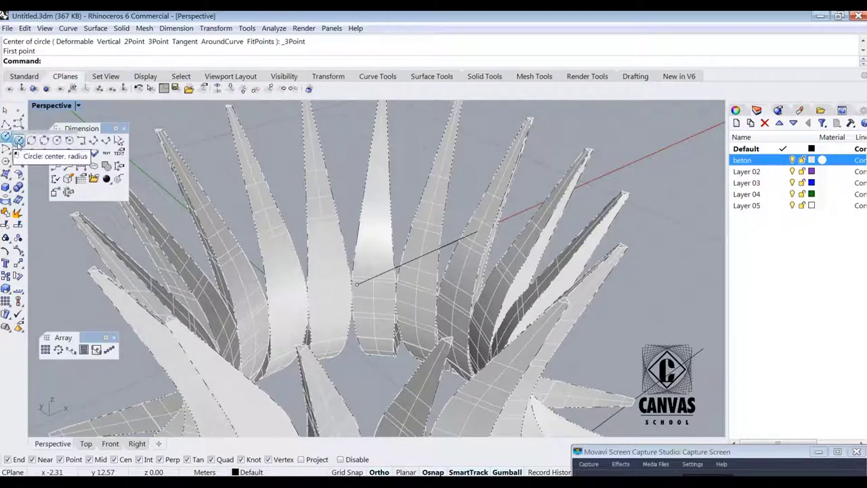
{"action": "left_click", "coordinate": [19, 140]}
{"action": "left_click", "coordinate": [357, 283]}
{"action": "scroll", "coordinate": [534, 255], "scroll_direction": "down", "scroll_amount": 5}
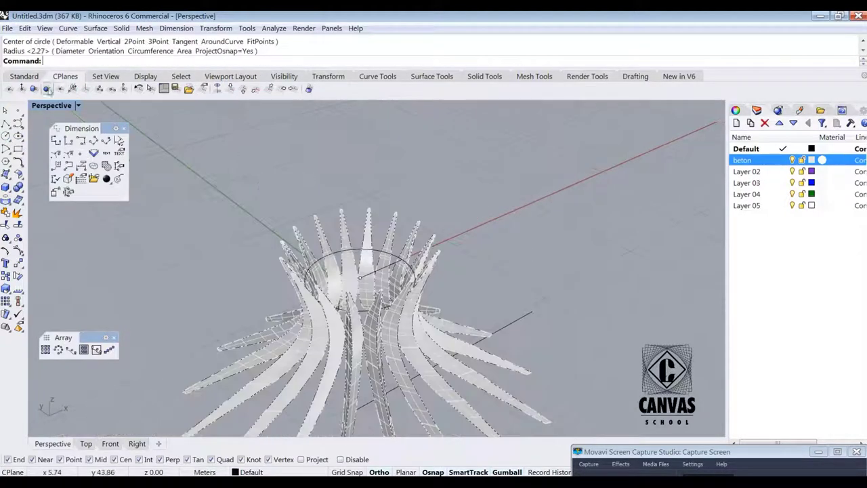
Step: Reset the construction plane to World Top and draw an arc of about 6.57 m radius between the facing corners of two adjacent column feet
{"action": "left_click", "coordinate": [230, 89]}
{"action": "right_click_drag", "start_coordinate": [630, 220], "coordinate": [62, 206]}
{"action": "right_click_drag", "start_coordinate": [122, 325], "coordinate": [415, 233]}
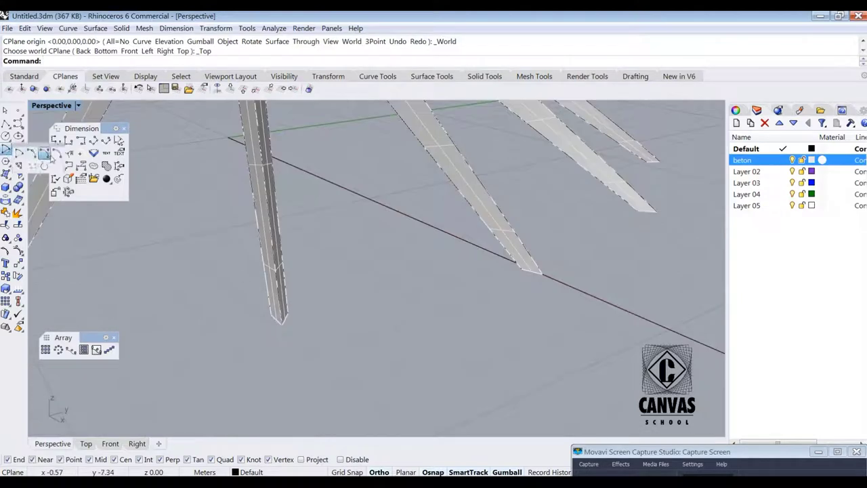
{"action": "left_click", "coordinate": [44, 155]}
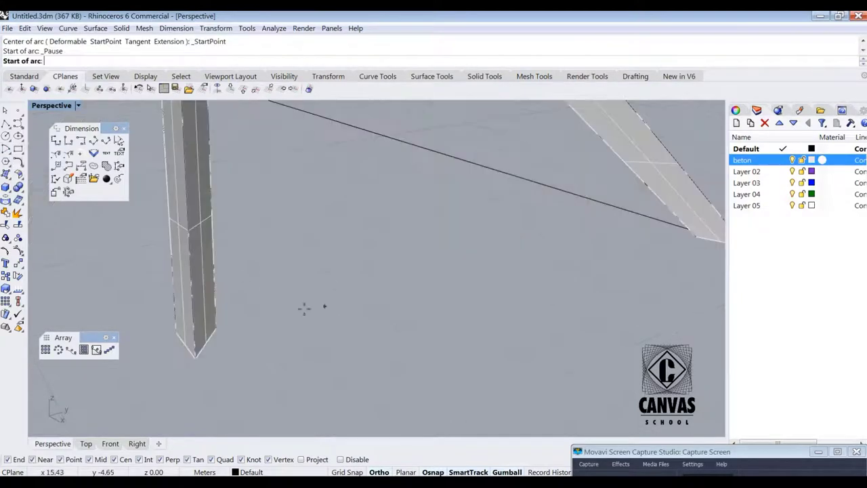
{"action": "left_click", "coordinate": [216, 329]}
{"action": "left_click", "coordinate": [695, 234]}
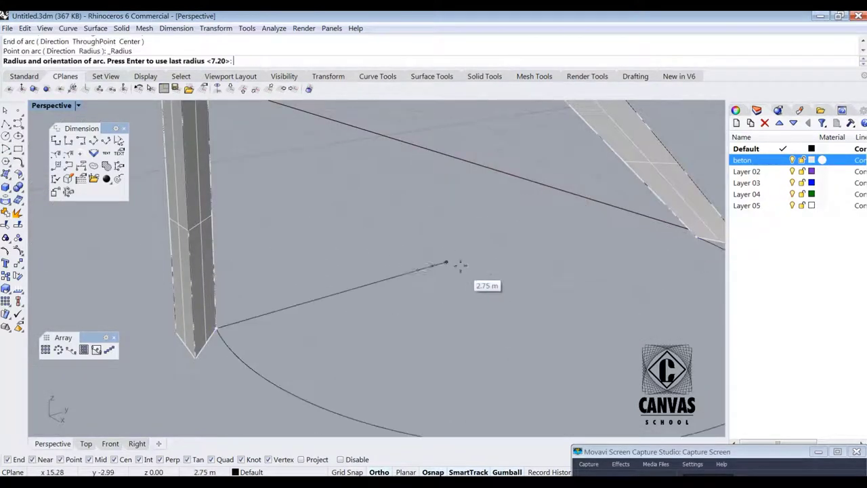
{"action": "scroll", "coordinate": [465, 302], "scroll_direction": "down", "scroll_amount": 6}
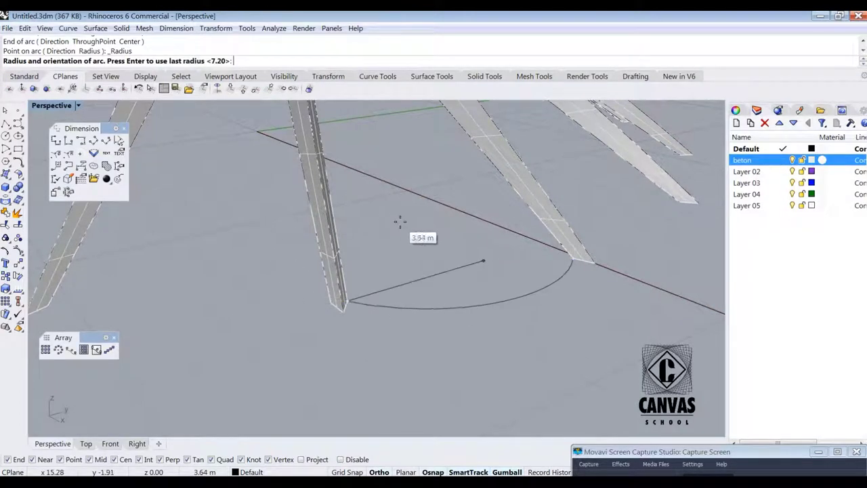
{"action": "key", "text": "F8"}
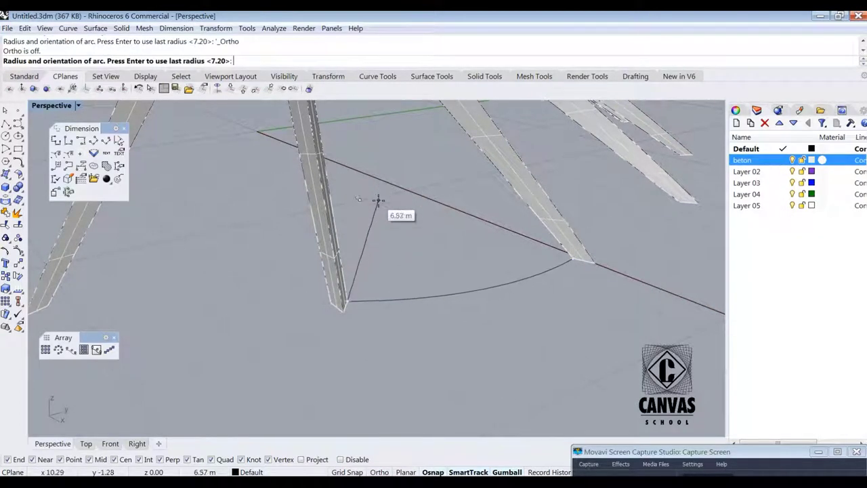
{"action": "left_click", "coordinate": [379, 201]}
{"action": "scroll", "coordinate": [474, 270], "scroll_direction": "down", "scroll_amount": 8}
{"action": "right_click_drag", "start_coordinate": [475, 271], "coordinate": [410, 341]}
{"action": "scroll", "coordinate": [378, 339], "scroll_direction": "up", "scroll_amount": 3}
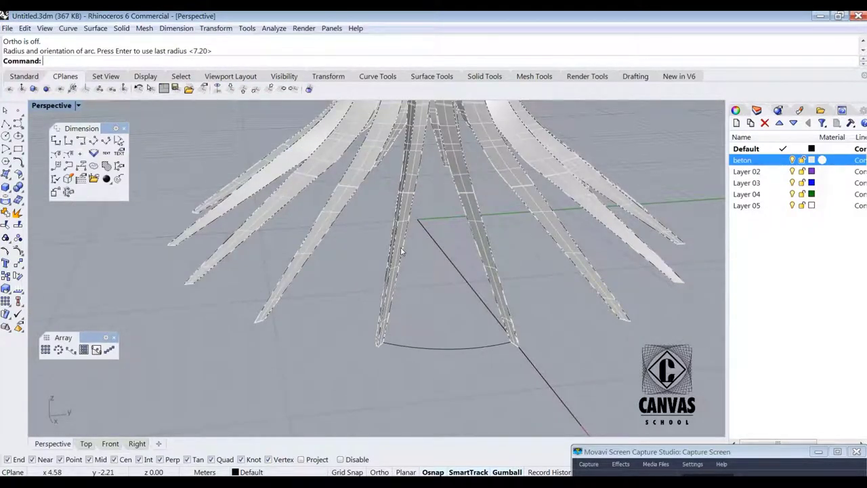
{"action": "left_click", "coordinate": [19, 224]}
{"action": "scroll", "coordinate": [356, 303], "scroll_direction": "up", "scroll_amount": 4}
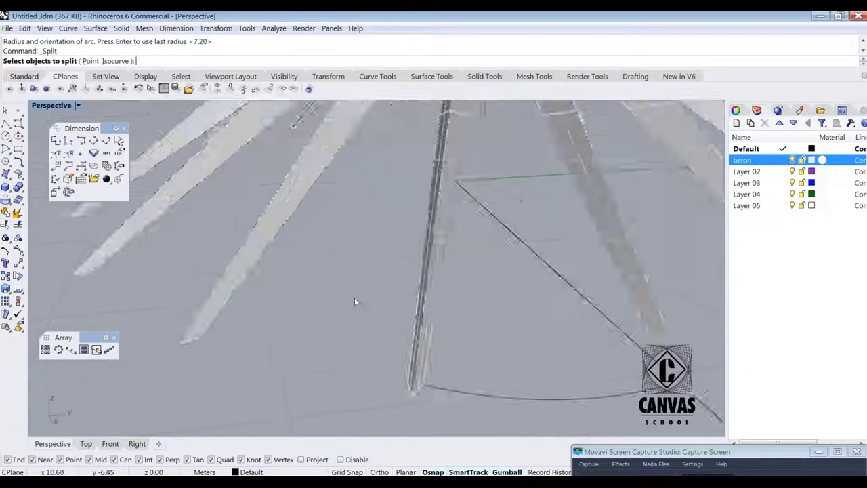
{"action": "scroll", "coordinate": [356, 302], "scroll_direction": "down", "scroll_amount": 4}
{"action": "scroll", "coordinate": [393, 277], "scroll_direction": "up", "scroll_amount": 4}
{"action": "left_click", "coordinate": [412, 274]}
{"action": "key", "text": "Escape"}
{"action": "right_click", "coordinate": [413, 273]}
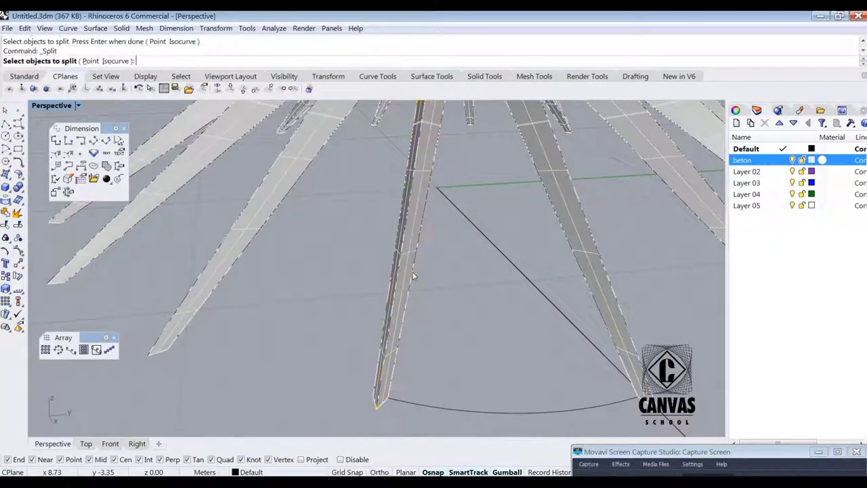
{"action": "left_click", "coordinate": [412, 273]}
{"action": "left_click", "coordinate": [415, 404]}
{"action": "left_click", "coordinate": [610, 326]}
{"action": "right_click", "coordinate": [607, 327]}
{"action": "key", "text": "Escape"}
Step: Ungroup the two adjacent columns joined by the floor arc
{"action": "left_click", "coordinate": [608, 326]}
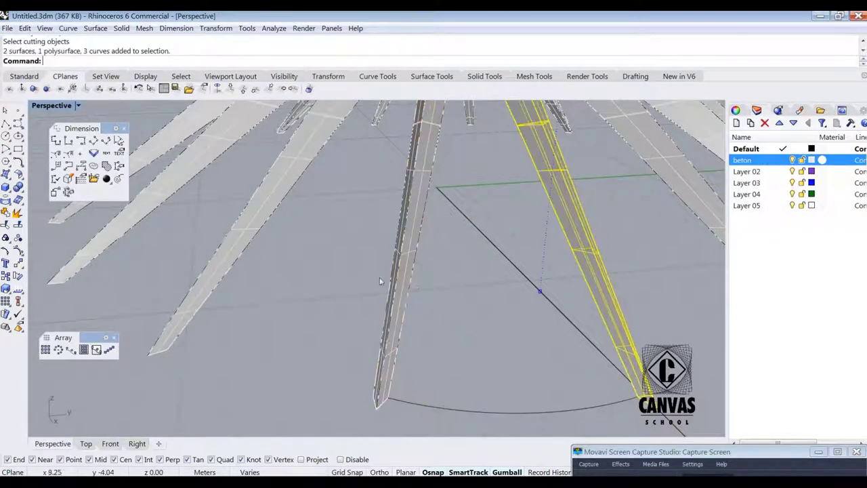
{"action": "left_click", "coordinate": [409, 269], "text": "shift"}
{"action": "left_click", "coordinate": [17, 239]}
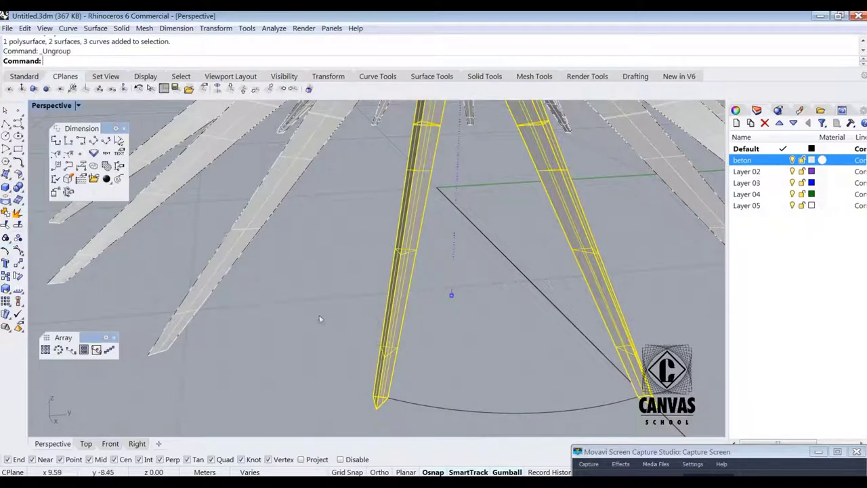
{"action": "left_click", "coordinate": [321, 319]}
{"action": "left_click", "coordinate": [408, 306]}
{"action": "left_click", "coordinate": [451, 382]}
{"action": "scroll", "coordinate": [452, 384], "scroll_direction": "down", "scroll_amount": 6}
{"action": "right_click_drag", "start_coordinate": [484, 370], "coordinate": [472, 356]}
{"action": "scroll", "coordinate": [468, 358], "scroll_direction": "up", "scroll_amount": 4}
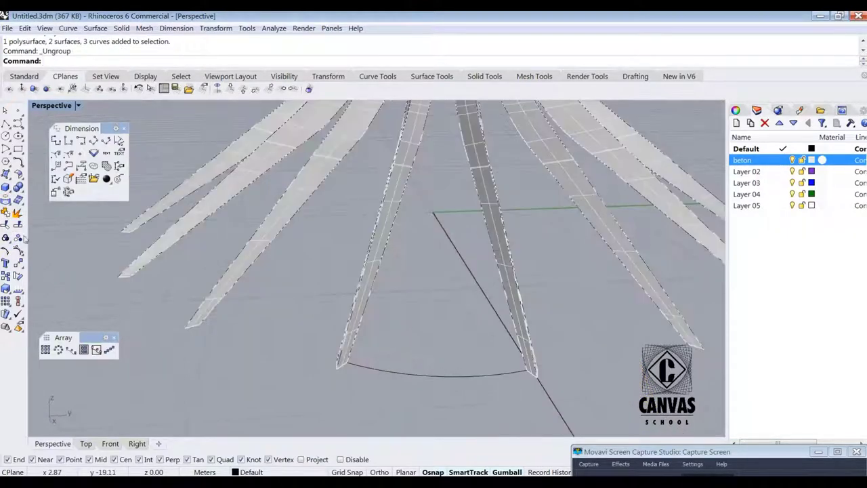
{"action": "left_click", "coordinate": [18, 225]}
{"action": "left_click", "coordinate": [365, 312]}
{"action": "left_click", "coordinate": [383, 329]}
{"action": "left_click", "coordinate": [373, 371]}
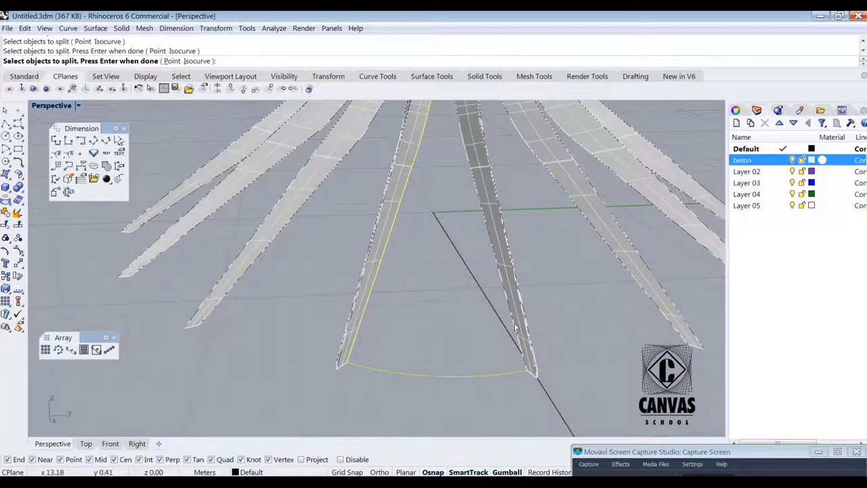
{"action": "scroll", "coordinate": [416, 320], "scroll_direction": "down", "scroll_amount": 7}
{"action": "key", "text": "Escape"}
{"action": "scroll", "coordinate": [412, 254], "scroll_direction": "up", "scroll_amount": 5}
{"action": "left_click", "coordinate": [412, 245]}
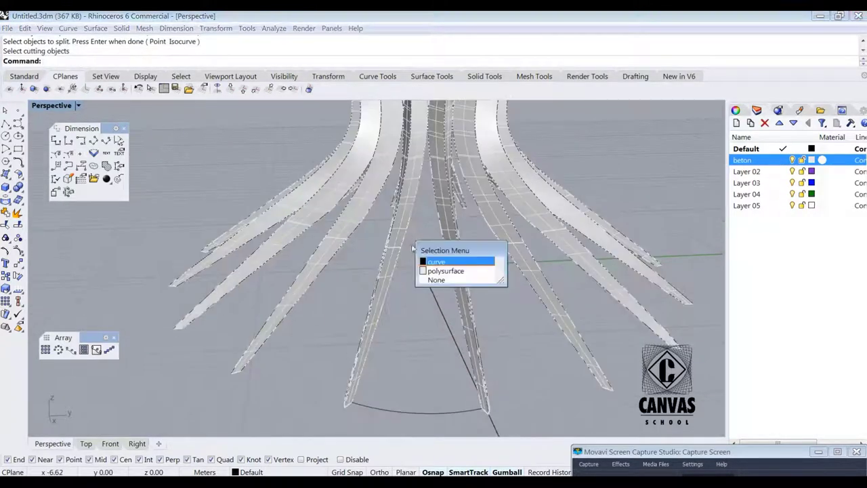
{"action": "left_click", "coordinate": [439, 264]}
{"action": "right_click", "coordinate": [420, 284]}
{"action": "right_click", "coordinate": [425, 318]}
{"action": "left_click", "coordinate": [408, 410]}
{"action": "left_click", "coordinate": [471, 346]}
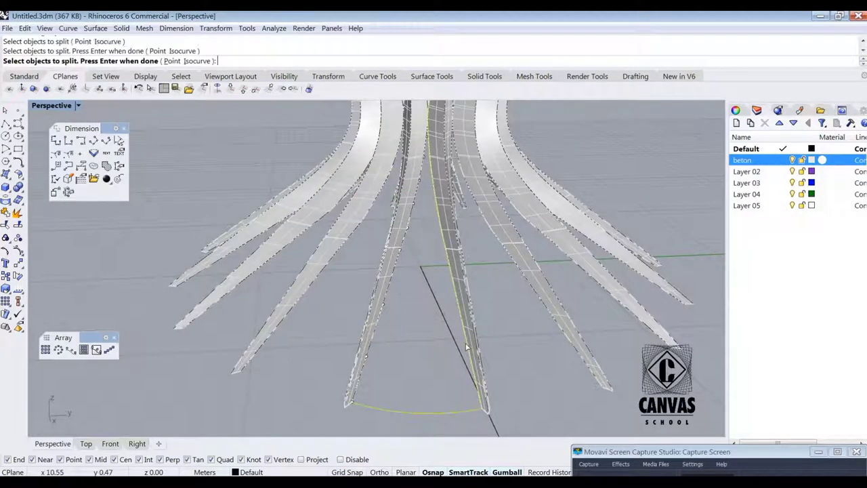
{"action": "right_click", "coordinate": [447, 319]}
{"action": "key", "text": "Escape"}
Step: Examine where the facing edge curves of the two adjacent columns meet near the narrow waist
{"action": "left_click", "coordinate": [418, 194]}
{"action": "left_click", "coordinate": [450, 220]}
{"action": "scroll", "coordinate": [425, 136], "scroll_direction": "up", "scroll_amount": 12}
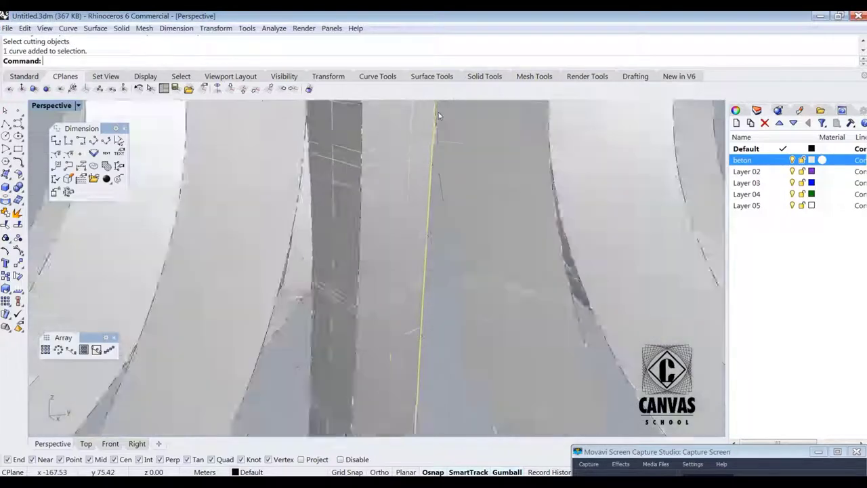
{"action": "right_click_drag", "start_coordinate": [358, 207], "coordinate": [384, 203]}
{"action": "scroll", "coordinate": [383, 203], "scroll_direction": "down", "scroll_amount": 10}
{"action": "scroll", "coordinate": [332, 275], "scroll_direction": "up", "scroll_amount": 9}
{"action": "scroll", "coordinate": [344, 279], "scroll_direction": "down", "scroll_amount": 9}
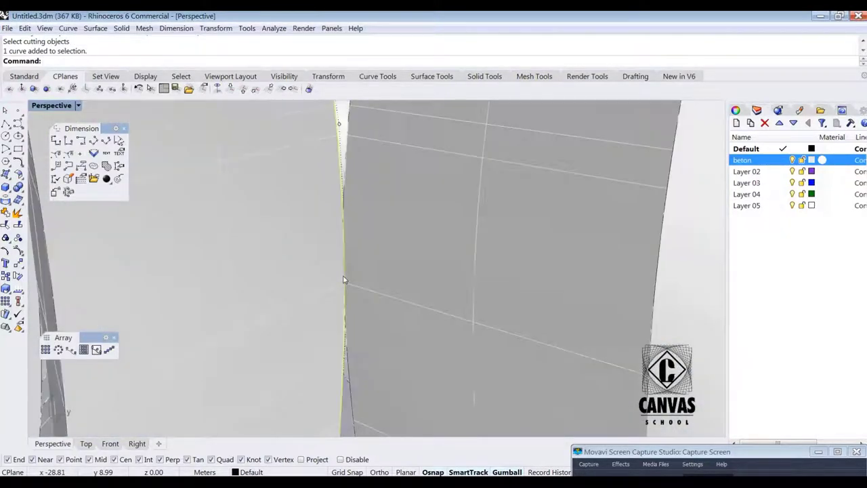
{"action": "left_click", "coordinate": [347, 340]}
{"action": "left_click", "coordinate": [375, 393]}
{"action": "scroll", "coordinate": [372, 325], "scroll_direction": "down", "scroll_amount": 12}
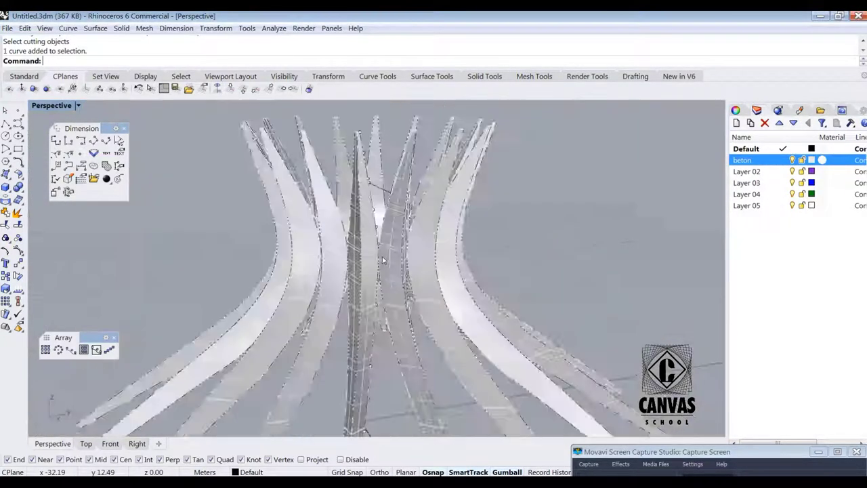
{"action": "right_click_drag", "start_coordinate": [378, 285], "coordinate": [371, 325]}
{"action": "left_click", "coordinate": [18, 224]}
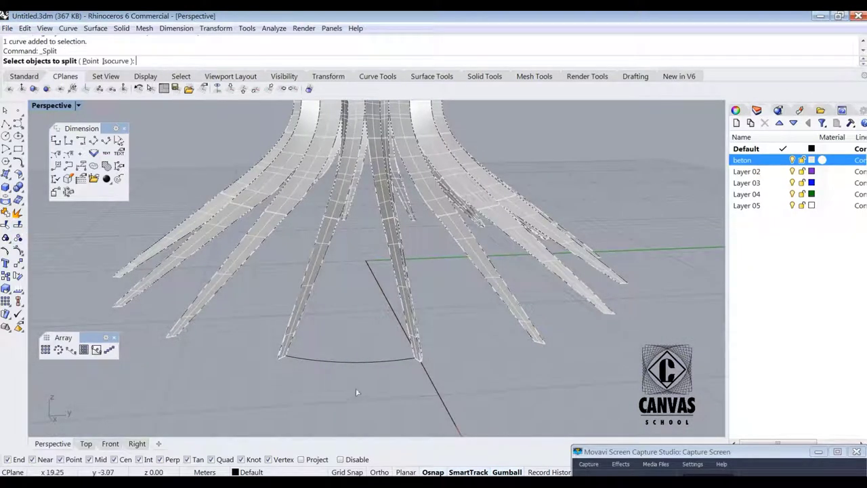
{"action": "left_click", "coordinate": [373, 362]}
{"action": "key", "text": "Escape"}
{"action": "left_click", "coordinate": [311, 302]}
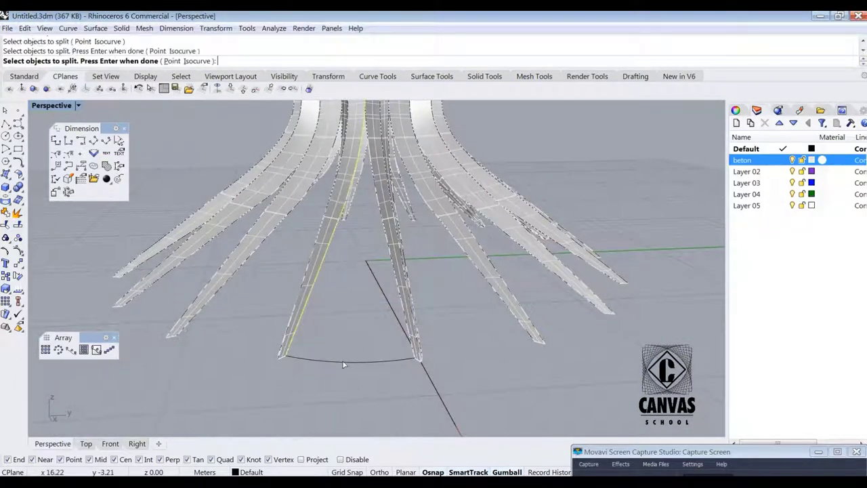
{"action": "left_click", "coordinate": [403, 313]}
{"action": "left_click", "coordinate": [439, 340]}
{"action": "key", "text": "Return"}
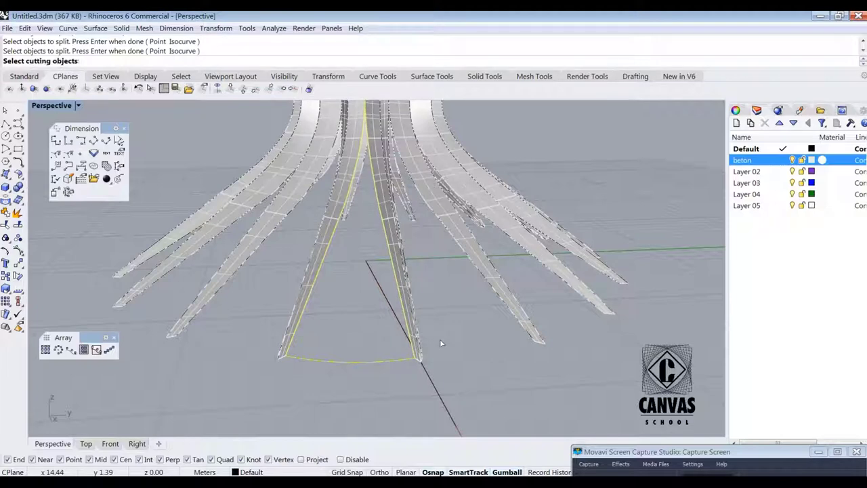
{"action": "key", "text": "Return"}
{"action": "left_click", "coordinate": [330, 246]}
{"action": "left_click", "coordinate": [376, 273]}
{"action": "scroll", "coordinate": [378, 274], "scroll_direction": "down", "scroll_amount": 4}
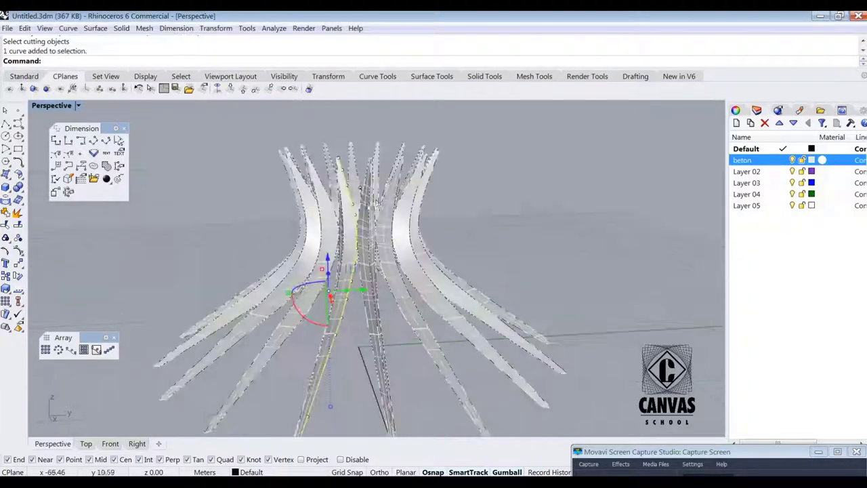
{"action": "scroll", "coordinate": [378, 274], "scroll_direction": "up", "scroll_amount": 5}
{"action": "key", "text": "Escape"}
{"action": "scroll", "coordinate": [378, 274], "scroll_direction": "down", "scroll_amount": 5}
{"action": "scroll", "coordinate": [380, 275], "scroll_direction": "up", "scroll_amount": 4}
Step: Split one column's facing edge curve using the adjacent column's facing edge curve as the cutting object
{"action": "left_click", "coordinate": [380, 277]}
{"action": "left_click", "coordinate": [417, 303]}
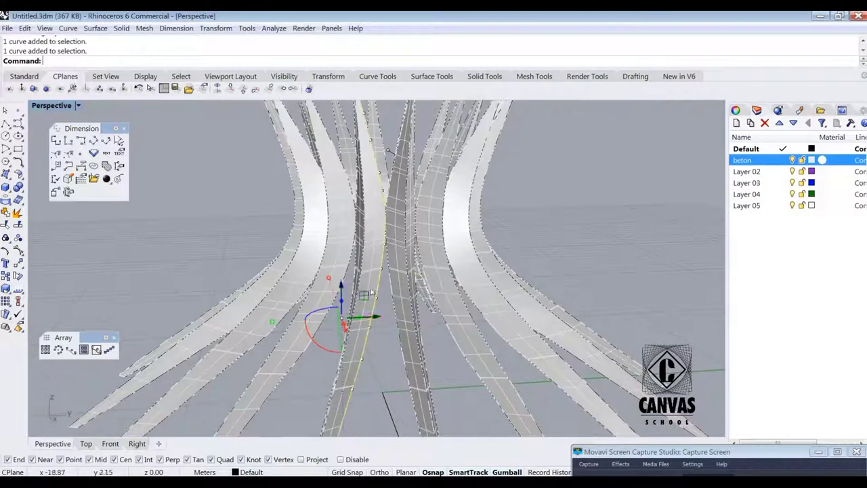
{"action": "left_click", "coordinate": [18, 224]}
{"action": "left_click", "coordinate": [397, 281]}
{"action": "left_click", "coordinate": [415, 301]}
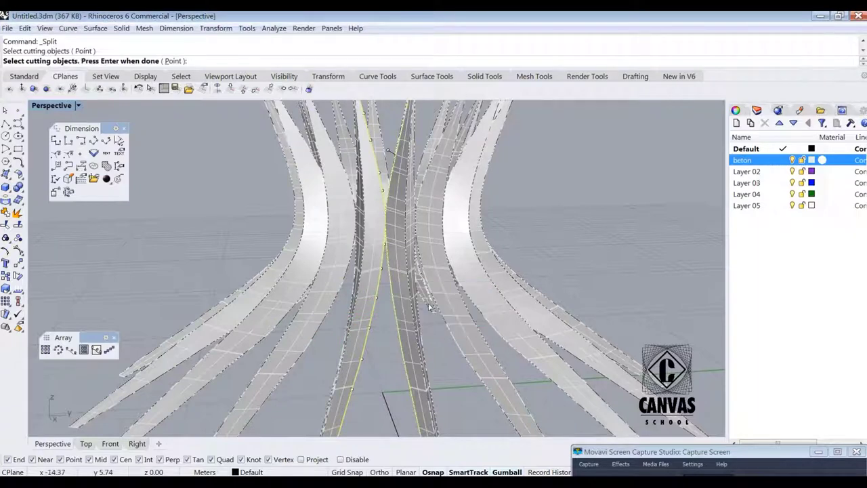
{"action": "key", "text": "Return"}
{"action": "left_click", "coordinate": [390, 283]}
{"action": "left_click", "coordinate": [411, 304]}
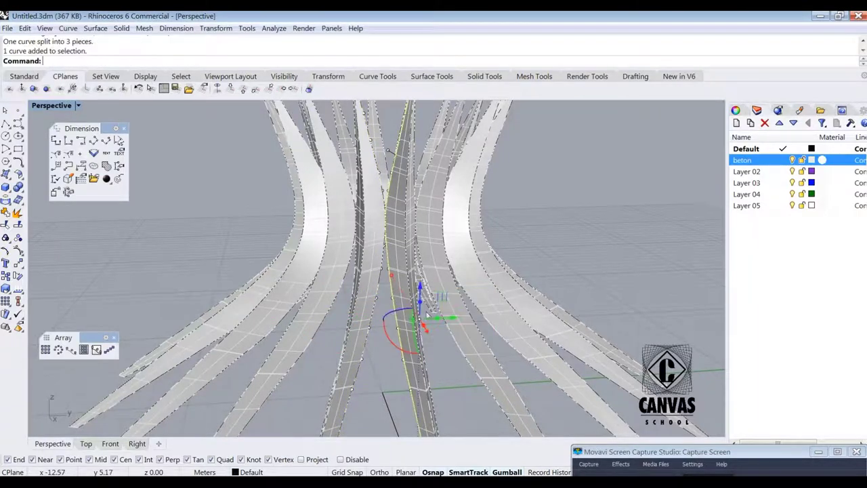
Step: Hide the beton layer and examine the split edge curve's segments near the waist
{"action": "right_click_drag", "start_coordinate": [411, 304], "coordinate": [478, 320]}
{"action": "left_click", "coordinate": [791, 160]}
{"action": "left_click", "coordinate": [400, 336]}
{"action": "right_click_drag", "start_coordinate": [400, 336], "coordinate": [379, 338]}
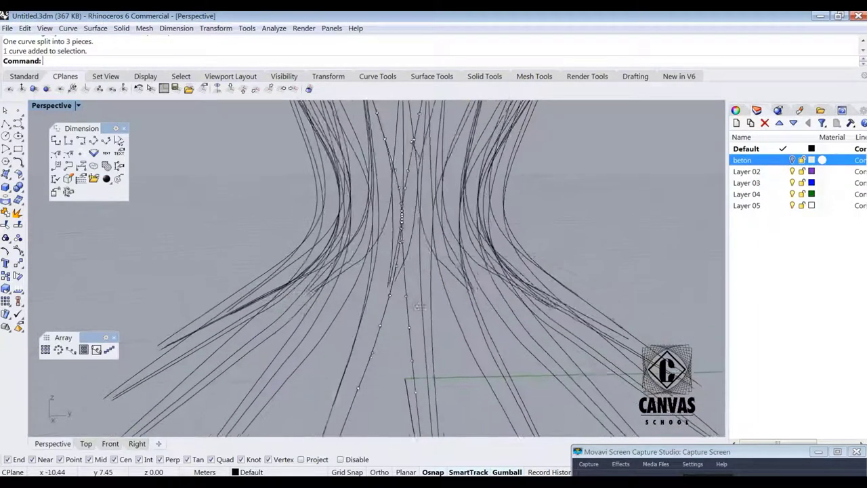
{"action": "scroll", "coordinate": [454, 253], "scroll_direction": "up", "scroll_amount": 6}
{"action": "right_click_drag", "start_coordinate": [453, 253], "coordinate": [445, 322]}
{"action": "left_click", "coordinate": [445, 322]}
{"action": "left_click", "coordinate": [437, 320]}
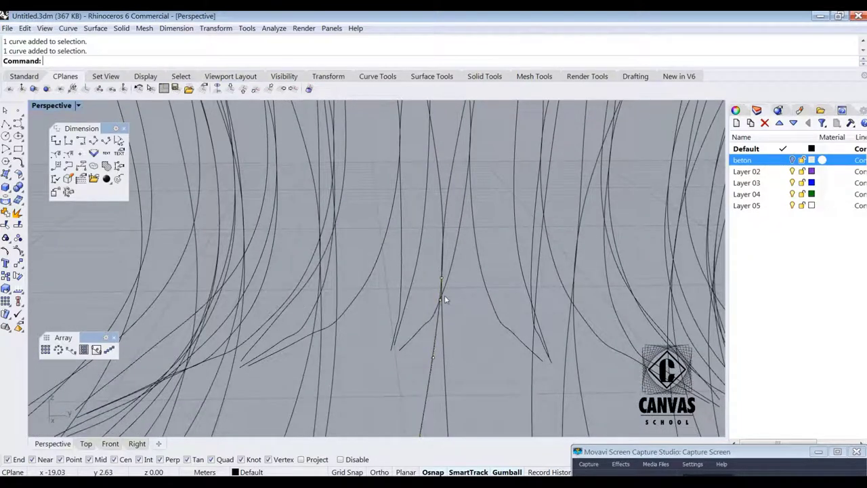
{"action": "scroll", "coordinate": [444, 298], "scroll_direction": "down", "scroll_amount": 6}
{"action": "scroll", "coordinate": [439, 349], "scroll_direction": "up", "scroll_amount": 3}
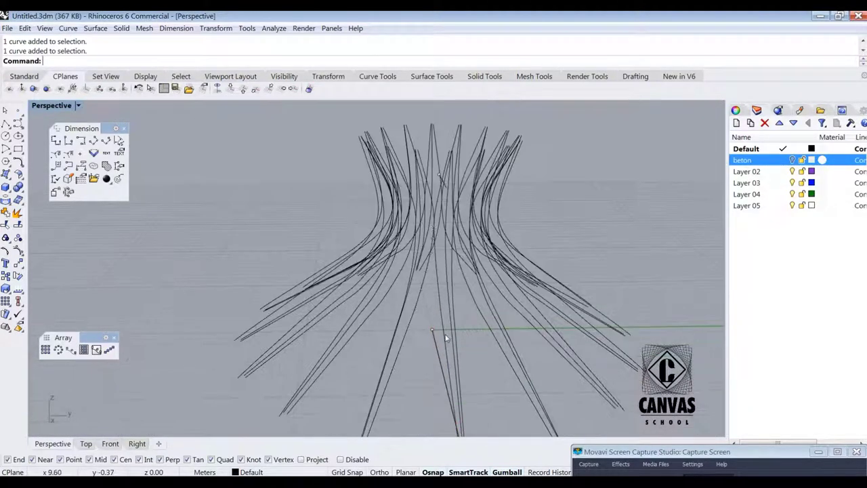
{"action": "scroll", "coordinate": [446, 337], "scroll_direction": "down", "scroll_amount": 3}
{"action": "scroll", "coordinate": [425, 359], "scroll_direction": "up", "scroll_amount": 3}
Step: Split the adjacent column's facing edge curve with the first column's edge curve, and show the beton layer again
{"action": "left_click", "coordinate": [442, 321]}
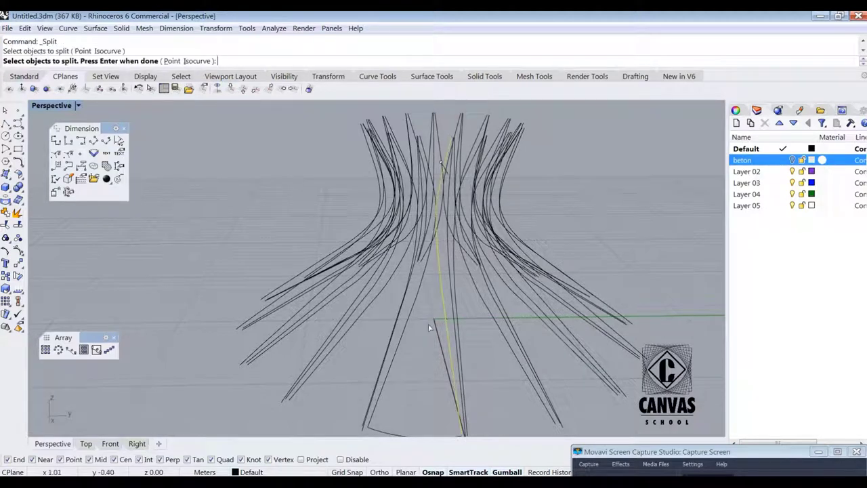
{"action": "key", "text": "Return"}
{"action": "left_click", "coordinate": [410, 317]}
{"action": "key", "text": "Return"}
{"action": "left_click", "coordinate": [439, 293]}
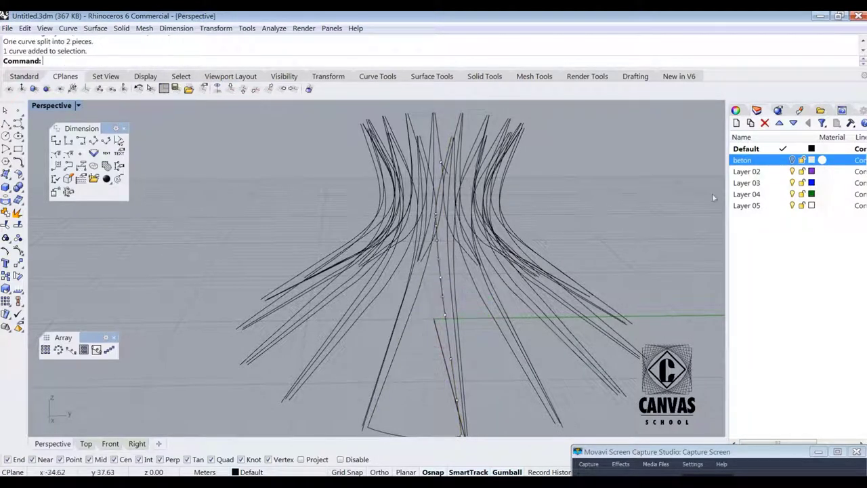
{"action": "left_click", "coordinate": [792, 160]}
{"action": "right_click_drag", "start_coordinate": [592, 324], "coordinate": [640, 299]}
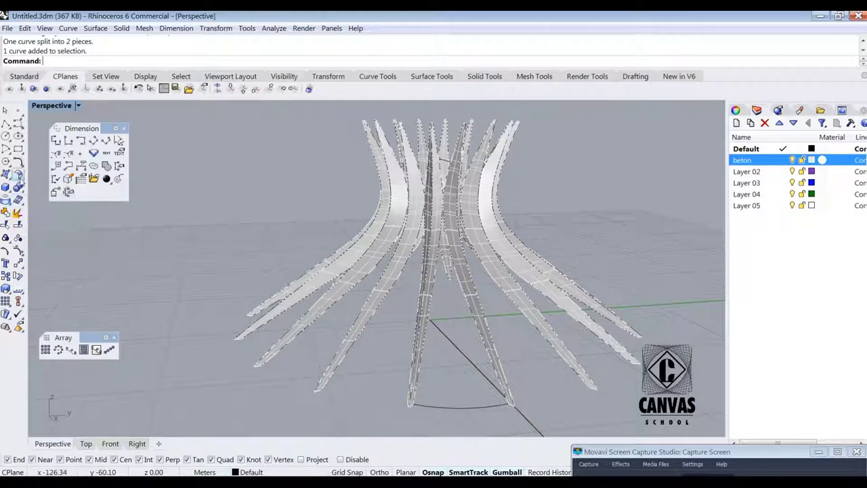
Step: Detach the surface creation tools as a floating toolbar
{"action": "left_click", "coordinate": [20, 179]}
{"action": "left_click", "coordinate": [8, 178]}
{"action": "left_click", "coordinate": [8, 177]}
{"action": "left_click_drag", "start_coordinate": [33, 169], "coordinate": [60, 229]}
{"action": "key", "text": "Escape"}
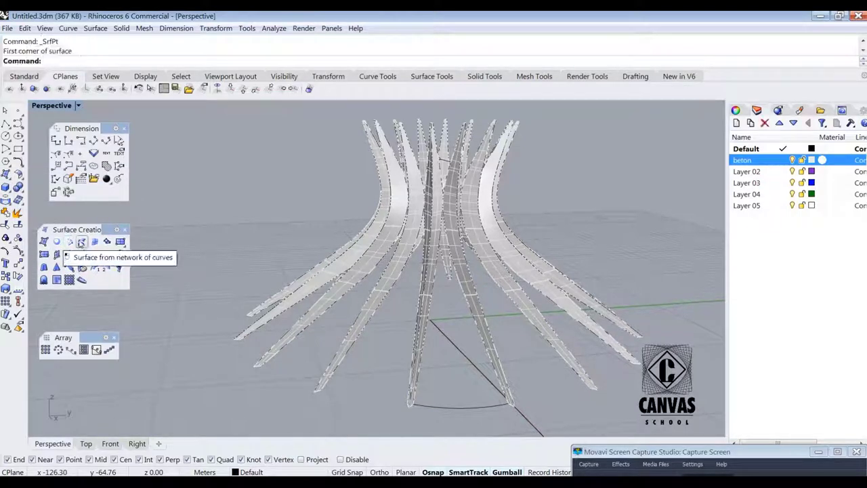
Step: Try a network surface from the floor arc and the two facing edge curves, and undo it
{"action": "left_click", "coordinate": [81, 243]}
{"action": "scroll", "coordinate": [494, 421], "scroll_direction": "up", "scroll_amount": 6}
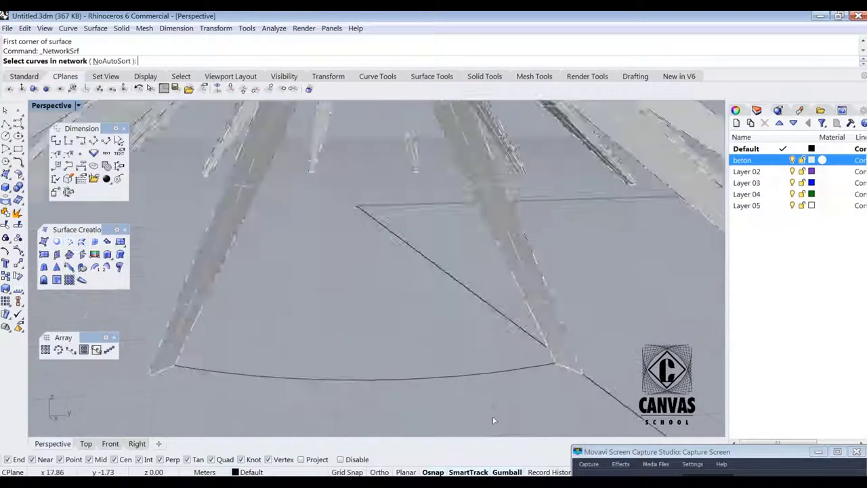
{"action": "scroll", "coordinate": [494, 421], "scroll_direction": "down", "scroll_amount": 4}
{"action": "left_click", "coordinate": [495, 384]}
{"action": "left_click", "coordinate": [515, 349]}
{"action": "left_click", "coordinate": [555, 376]}
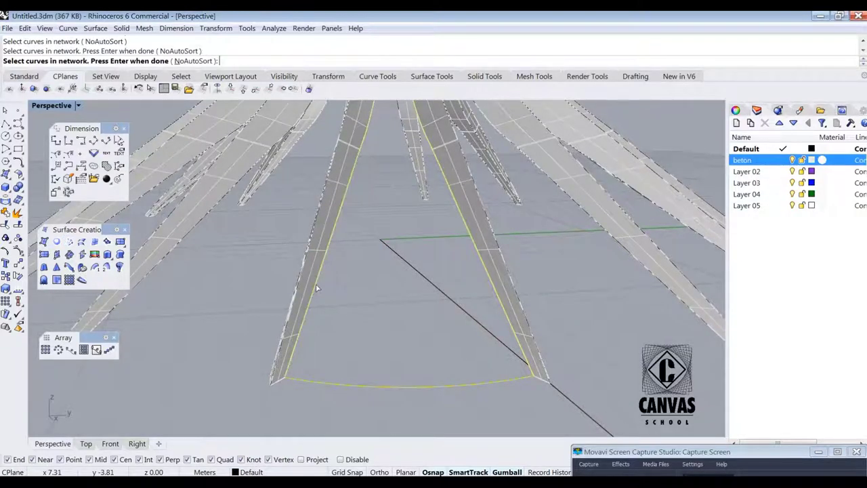
{"action": "scroll", "coordinate": [339, 290], "scroll_direction": "down", "scroll_amount": 6}
{"action": "key", "text": "Return"}
{"action": "key", "text": "Escape"}
{"action": "key", "text": "Return"}
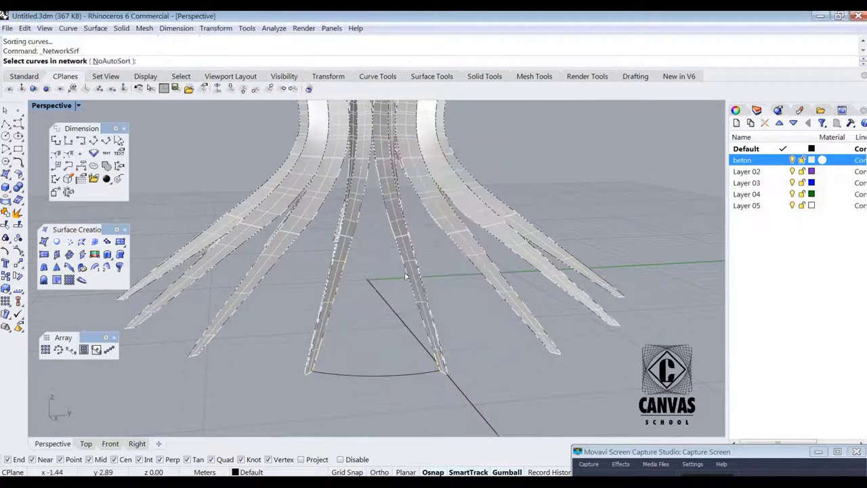
{"action": "left_click", "coordinate": [405, 276]}
{"action": "key", "text": "Return"}
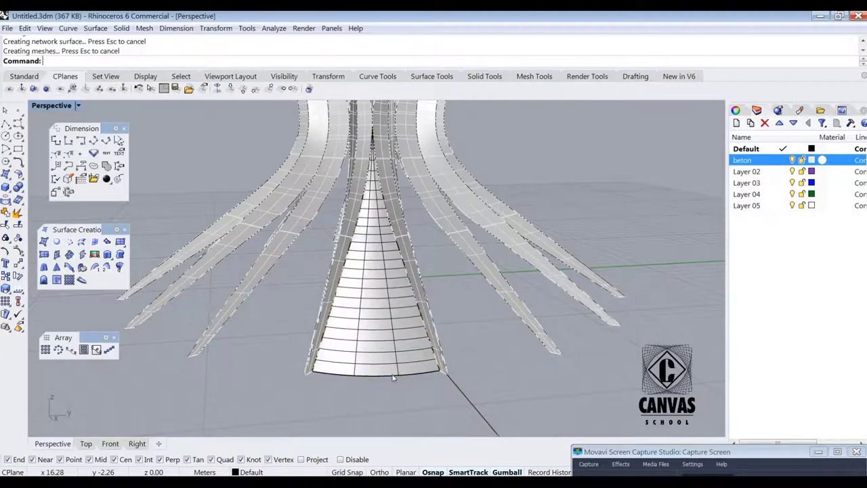
{"action": "right_click_drag", "start_coordinate": [411, 401], "coordinate": [443, 450]}
{"action": "key", "text": "ctrl+z"}
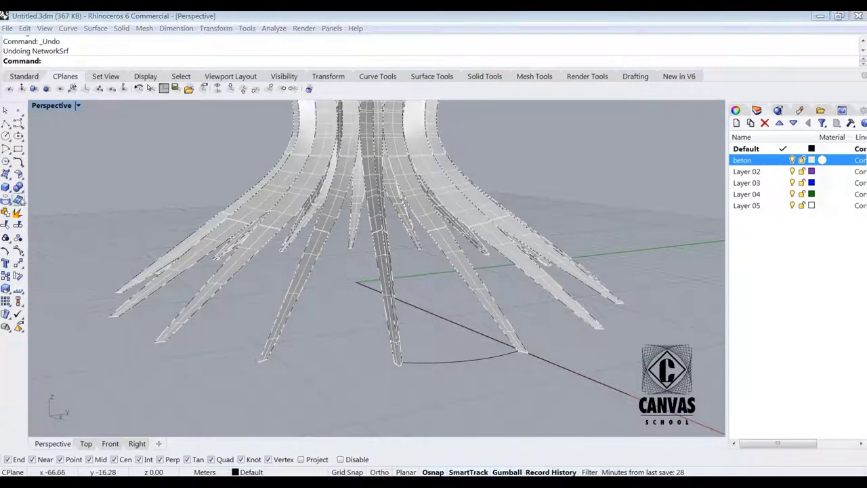
{"action": "right_click", "coordinate": [127, 194]}
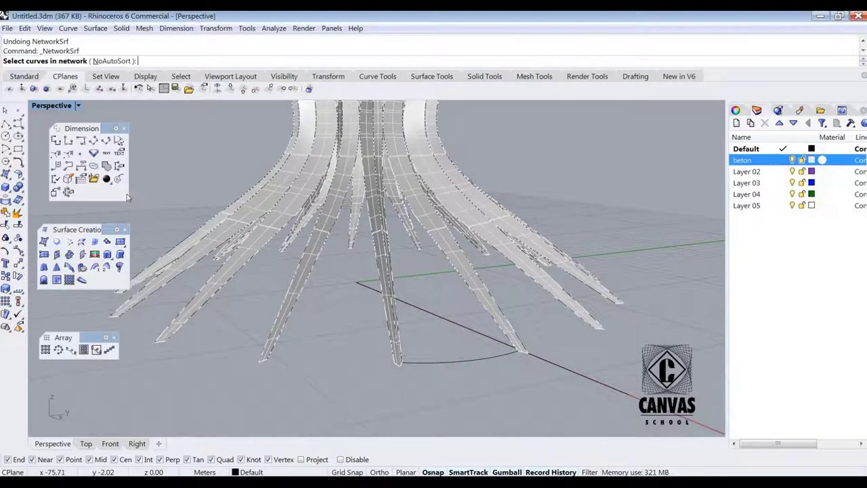
{"action": "left_click", "coordinate": [69, 242]}
{"action": "scroll", "coordinate": [467, 314], "scroll_direction": "up", "scroll_amount": 3}
{"action": "left_click", "coordinate": [500, 327]}
{"action": "left_click", "coordinate": [533, 352]}
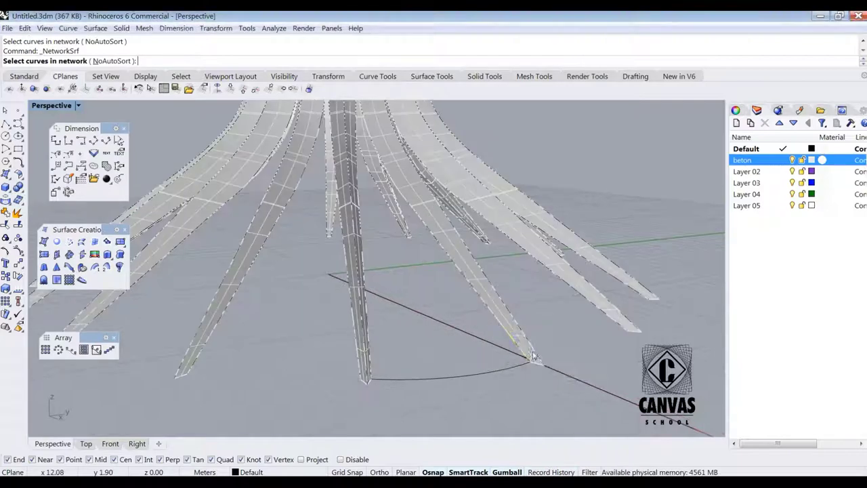
{"action": "key", "text": "Escape"}
Step: With Record History on, create a network surface from the floor arc and the two split edge curves between the adjacent columns
{"action": "left_click", "coordinate": [69, 242]}
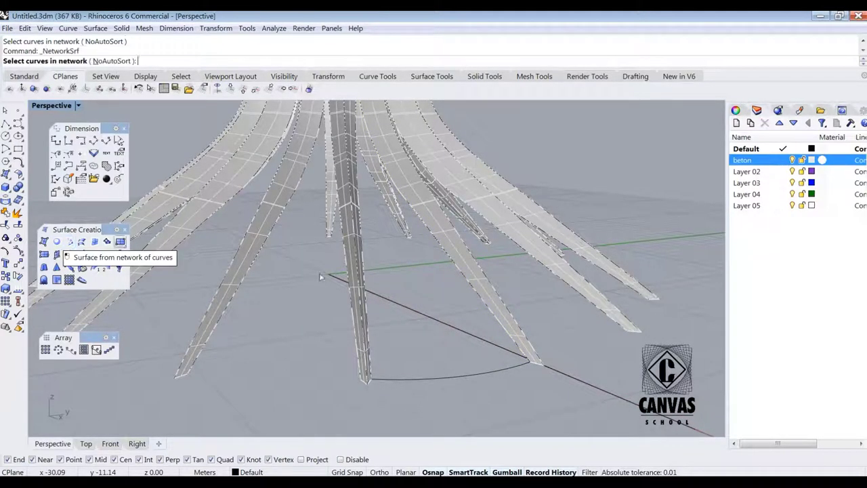
{"action": "left_click", "coordinate": [497, 318]}
{"action": "left_click", "coordinate": [545, 346]}
{"action": "right_click_drag", "start_coordinate": [386, 298], "coordinate": [305, 292]}
{"action": "left_click", "coordinate": [306, 294]}
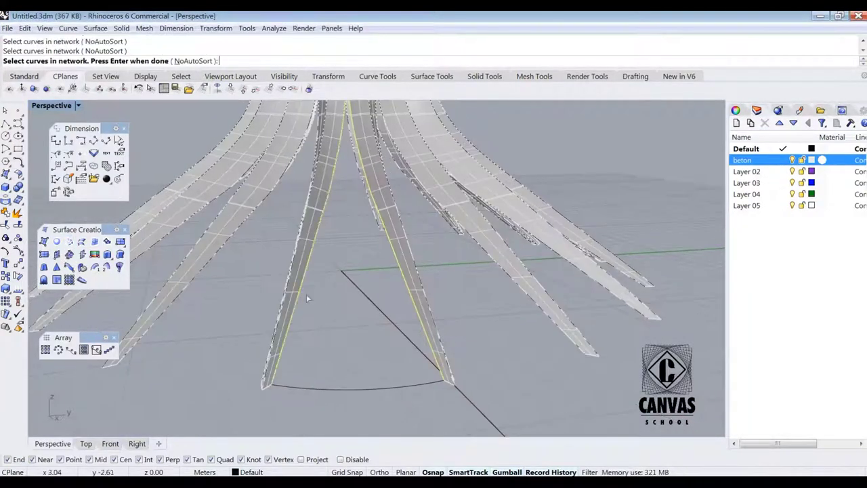
{"action": "key", "text": "Return"}
{"action": "key", "text": "Return"}
Step: Select the floor arc curve and pull its middle control point outward to bulge the network surface's lower edge
{"action": "left_click", "coordinate": [359, 390]}
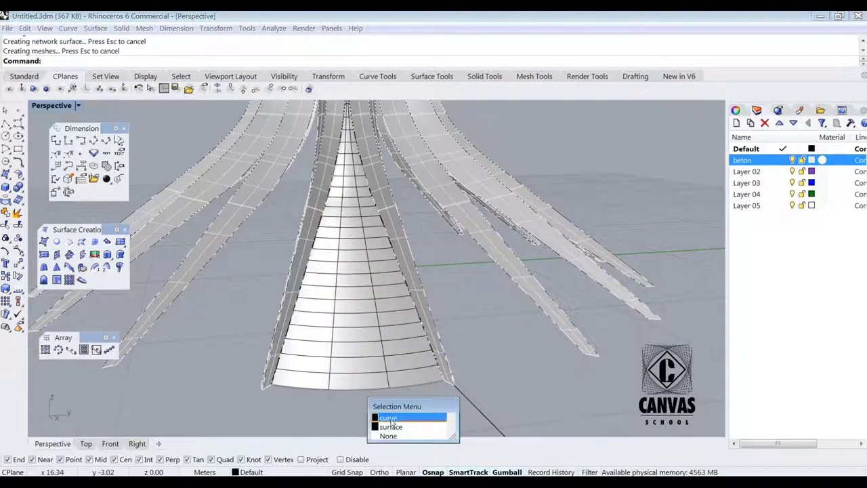
{"action": "left_click", "coordinate": [392, 418]}
{"action": "left_click", "coordinate": [365, 405]}
{"action": "left_click", "coordinate": [393, 428]}
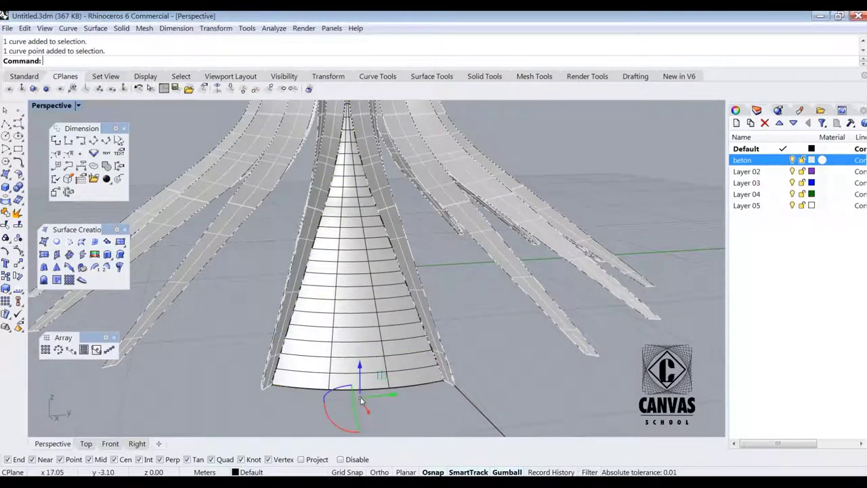
{"action": "left_click_drag", "start_coordinate": [369, 414], "coordinate": [367, 426]}
{"action": "right_click_drag", "start_coordinate": [370, 425], "coordinate": [572, 356]}
{"action": "scroll", "coordinate": [574, 355], "scroll_direction": "down", "scroll_amount": 6}
{"action": "scroll", "coordinate": [573, 352], "scroll_direction": "up", "scroll_amount": 8}
{"action": "mouse_move", "coordinate": [521, 330]}
{"action": "left_mouse_down"}
{"action": "mouse_move", "coordinate": [556, 364]}
{"action": "mouse_move", "coordinate": [520, 330]}
{"action": "left_mouse_up"}
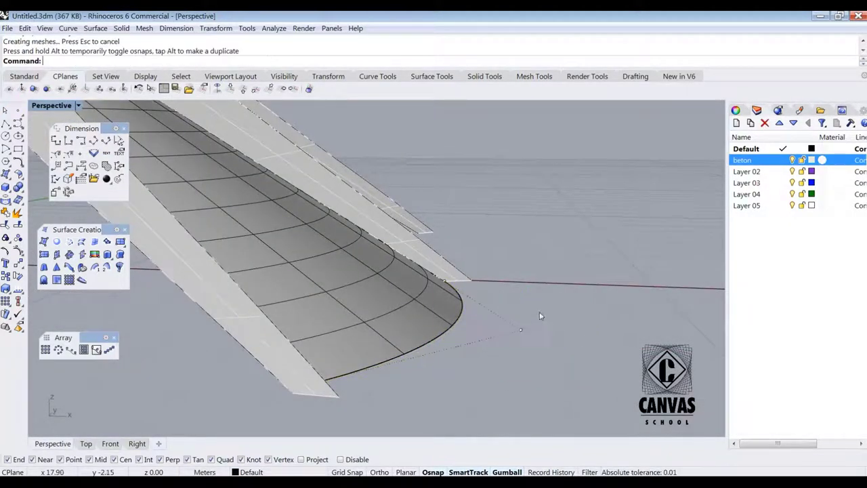
Step: Fine-tune the floor arc's middle control point in the Top view to adjust the bulge between the two column feet
{"action": "right_click_drag", "start_coordinate": [540, 316], "coordinate": [461, 332]}
{"action": "left_click", "coordinate": [378, 354]}
{"action": "left_click", "coordinate": [413, 381]}
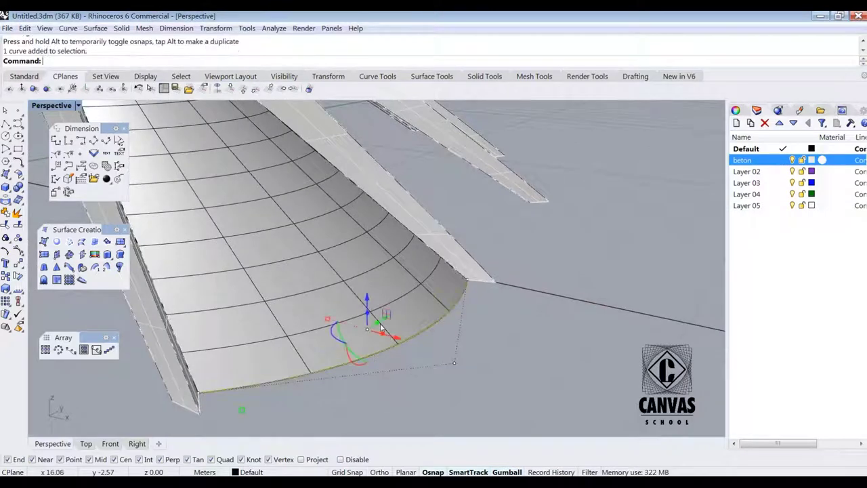
{"action": "left_click", "coordinate": [456, 362]}
{"action": "left_click", "coordinate": [87, 444]}
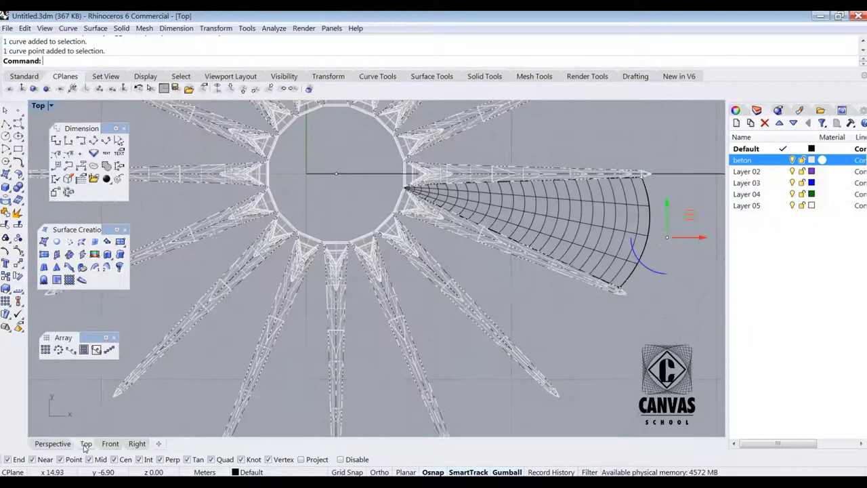
{"action": "scroll", "coordinate": [302, 274], "scroll_direction": "down", "scroll_amount": 7}
{"action": "scroll", "coordinate": [444, 237], "scroll_direction": "up", "scroll_amount": 12}
{"action": "mouse_move", "coordinate": [447, 298]}
{"action": "left_mouse_down"}
{"action": "mouse_move", "coordinate": [441, 313]}
{"action": "mouse_move", "coordinate": [446, 304]}
{"action": "left_mouse_up"}
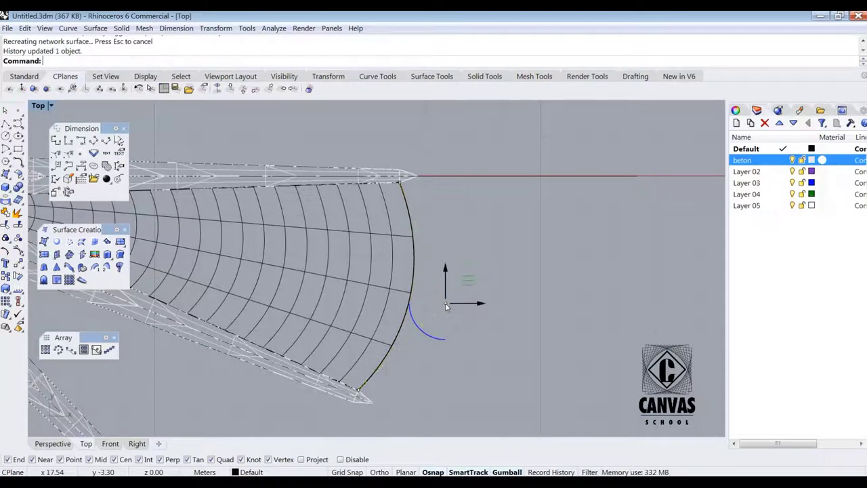
{"action": "scroll", "coordinate": [436, 313], "scroll_direction": "down", "scroll_amount": 5}
{"action": "left_click", "coordinate": [53, 444]}
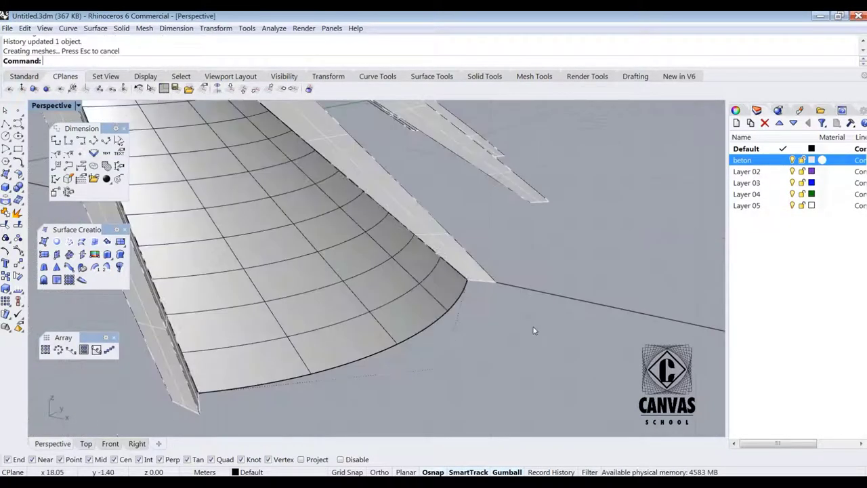
Step: Examine the reshaped network surface between the two columns against the whole structure
{"action": "scroll", "coordinate": [534, 329], "scroll_direction": "down", "scroll_amount": 8}
{"action": "right_click_drag", "start_coordinate": [491, 340], "coordinate": [407, 332]}
{"action": "left_click", "coordinate": [450, 339]}
{"action": "scroll", "coordinate": [452, 337], "scroll_direction": "up", "scroll_amount": 5}
{"action": "scroll", "coordinate": [532, 334], "scroll_direction": "down", "scroll_amount": 4}
{"action": "left_click", "coordinate": [400, 331]}
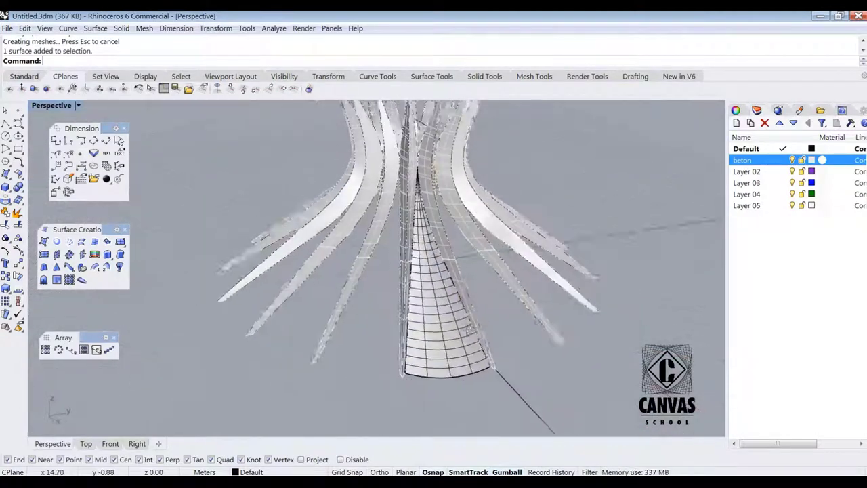
{"action": "scroll", "coordinate": [410, 322], "scroll_direction": "down", "scroll_amount": 10}
{"action": "scroll", "coordinate": [401, 332], "scroll_direction": "up", "scroll_amount": 5}
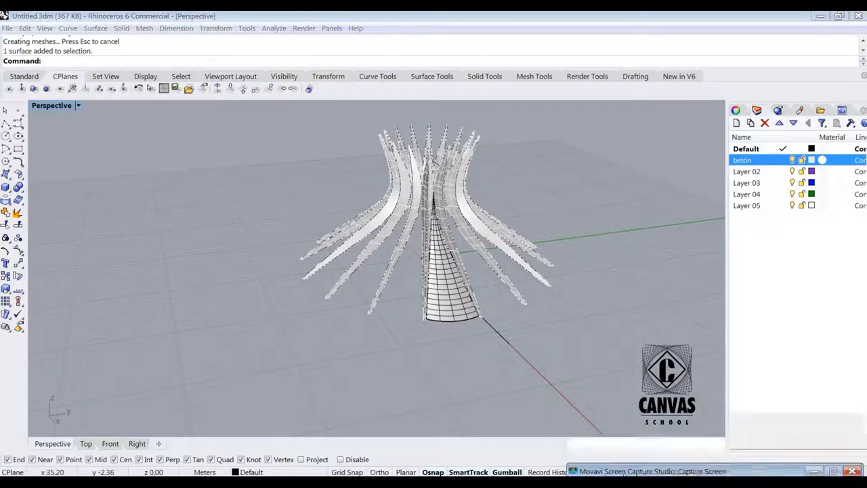
Step: Import the file 1.3dm from the Desktop into the model
{"action": "left_click", "coordinate": [7, 29]}
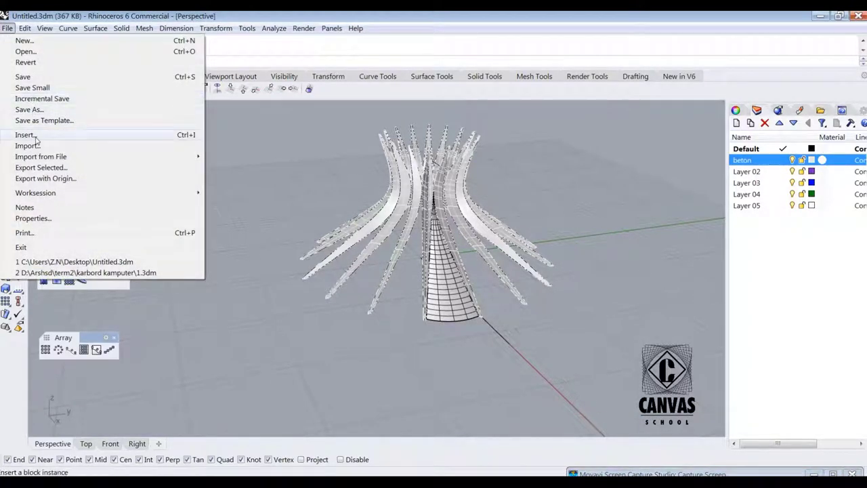
{"action": "left_click", "coordinate": [28, 146]}
{"action": "left_click", "coordinate": [42, 111]}
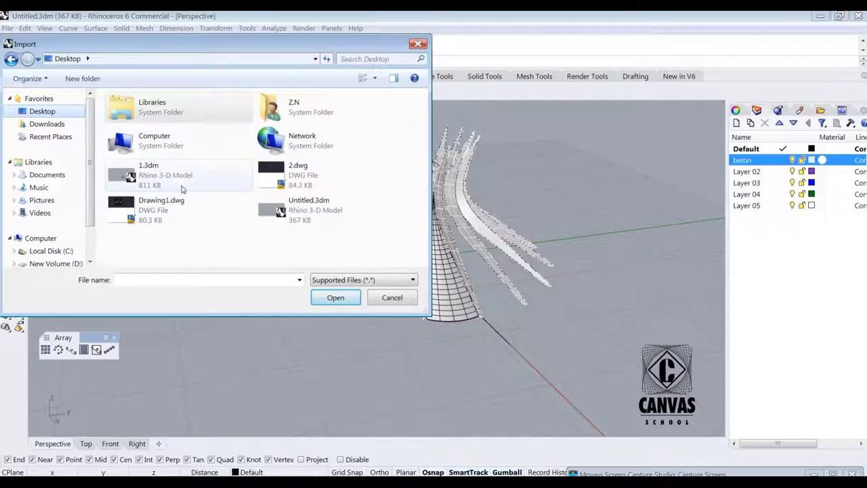
{"action": "double_click", "coordinate": [178, 176]}
Step: Select the imported grid of curves lying beside the column structure
{"action": "right_click_drag", "start_coordinate": [443, 348], "coordinate": [528, 310]}
{"action": "left_click", "coordinate": [557, 277]}
{"action": "left_click_drag", "start_coordinate": [598, 265], "coordinate": [647, 272]}
{"action": "left_click", "coordinate": [617, 285]}
{"action": "left_click", "coordinate": [617, 314]}
{"action": "left_click", "coordinate": [620, 286]}
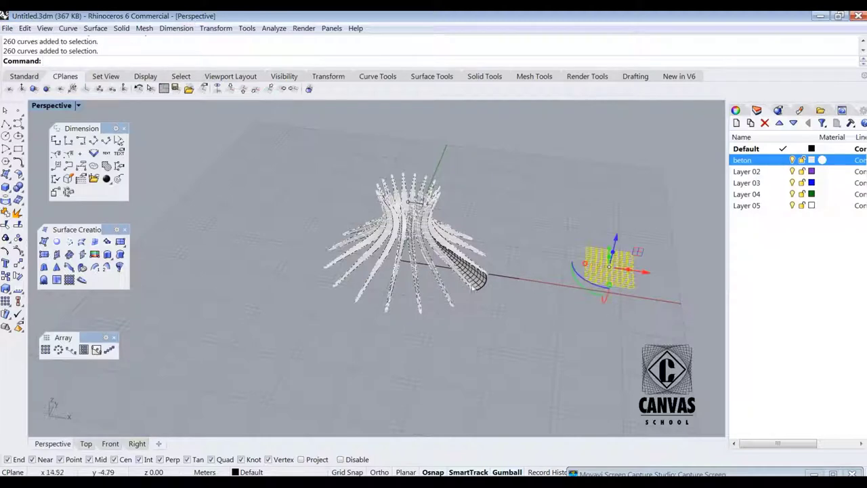
Step: Duplicate the network surface between the two columns and place the copy in open floor space in front of the structure
{"action": "left_click", "coordinate": [472, 285]}
{"action": "left_click_drag", "start_coordinate": [460, 238], "coordinate": [429, 336], "text": "alt"}
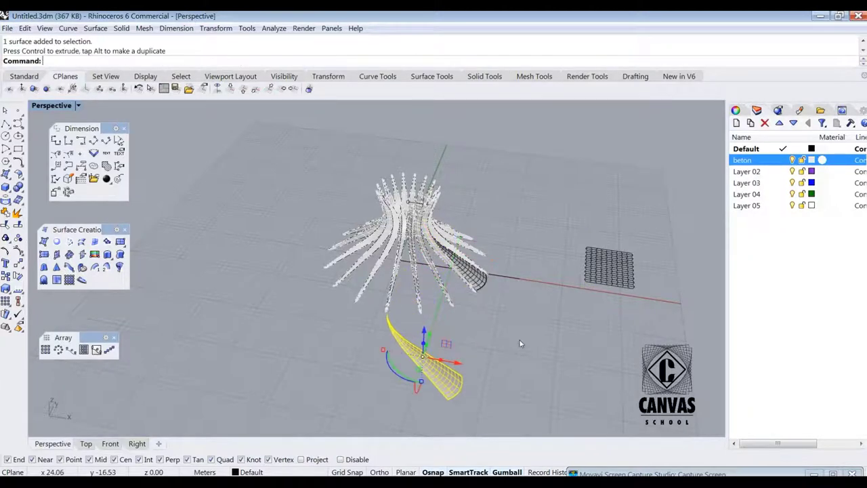
{"action": "left_click", "coordinate": [521, 344]}
{"action": "right_click_drag", "start_coordinate": [521, 343], "coordinate": [467, 326]}
Step: Move the imported grid of curves from beside the structure to the duplicated surface
{"action": "left_click", "coordinate": [613, 374]}
{"action": "left_click_drag", "start_coordinate": [648, 360], "coordinate": [508, 407]}
{"action": "scroll", "coordinate": [393, 335], "scroll_direction": "down", "scroll_amount": 8}
{"action": "left_click_drag", "start_coordinate": [401, 398], "coordinate": [390, 346]}
{"action": "scroll", "coordinate": [360, 346], "scroll_direction": "up", "scroll_amount": 8}
{"action": "scroll", "coordinate": [374, 351], "scroll_direction": "up", "scroll_amount": 7}
{"action": "left_click_drag", "start_coordinate": [328, 345], "coordinate": [339, 379]}
Step: In the Top view, rotate the grid to follow the surface copy's direction and shift it to overlay the whole surface
{"action": "left_click", "coordinate": [81, 445]}
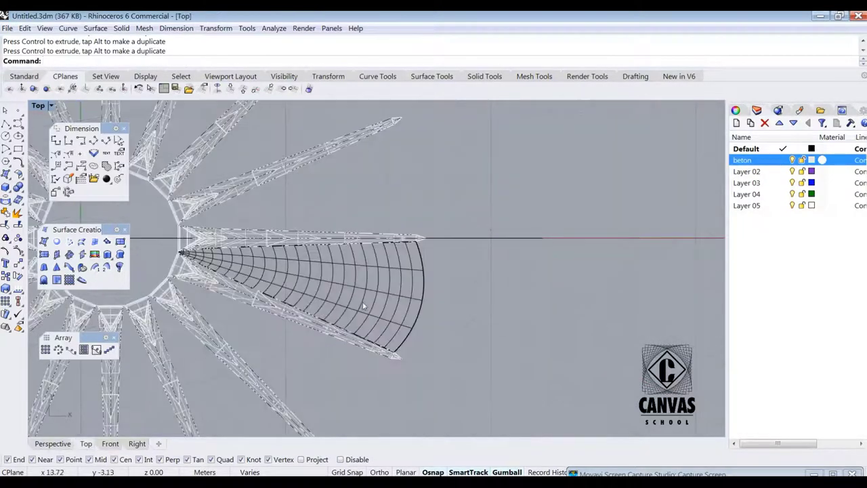
{"action": "scroll", "coordinate": [363, 306], "scroll_direction": "down", "scroll_amount": 12}
{"action": "scroll", "coordinate": [333, 357], "scroll_direction": "up", "scroll_amount": 12}
{"action": "left_click_drag", "start_coordinate": [287, 279], "coordinate": [230, 260]}
{"action": "scroll", "coordinate": [276, 293], "scroll_direction": "up", "scroll_amount": 2}
{"action": "scroll", "coordinate": [347, 281], "scroll_direction": "down", "scroll_amount": 8}
{"action": "scroll", "coordinate": [346, 281], "scroll_direction": "up", "scroll_amount": 6}
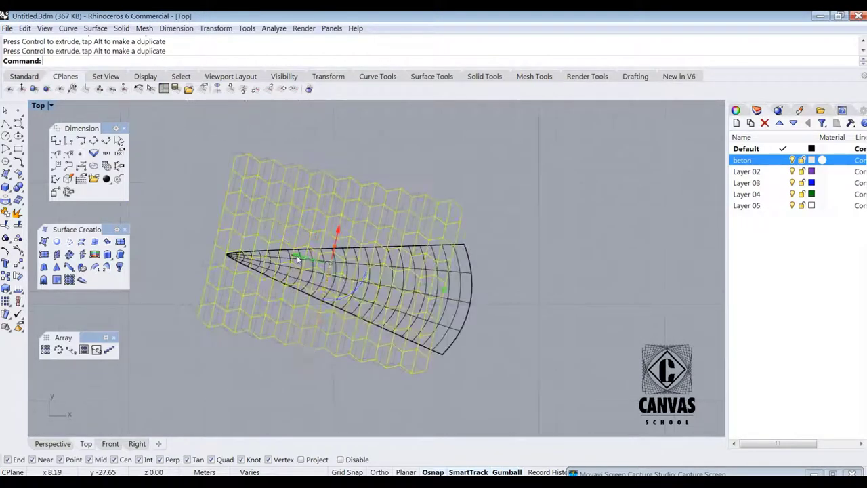
{"action": "left_click_drag", "start_coordinate": [300, 258], "coordinate": [309, 260]}
{"action": "left_click_drag", "start_coordinate": [348, 234], "coordinate": [347, 246]}
{"action": "left_click_drag", "start_coordinate": [368, 296], "coordinate": [371, 297]}
Step: Move the grid off the surface copy into empty space beside it and ungroup its curves
{"action": "left_click_drag", "start_coordinate": [308, 272], "coordinate": [593, 324]}
{"action": "scroll", "coordinate": [363, 267], "scroll_direction": "down", "scroll_amount": 8}
{"action": "left_click", "coordinate": [571, 303]}
{"action": "scroll", "coordinate": [559, 298], "scroll_direction": "up", "scroll_amount": 6}
{"action": "left_click", "coordinate": [451, 295]}
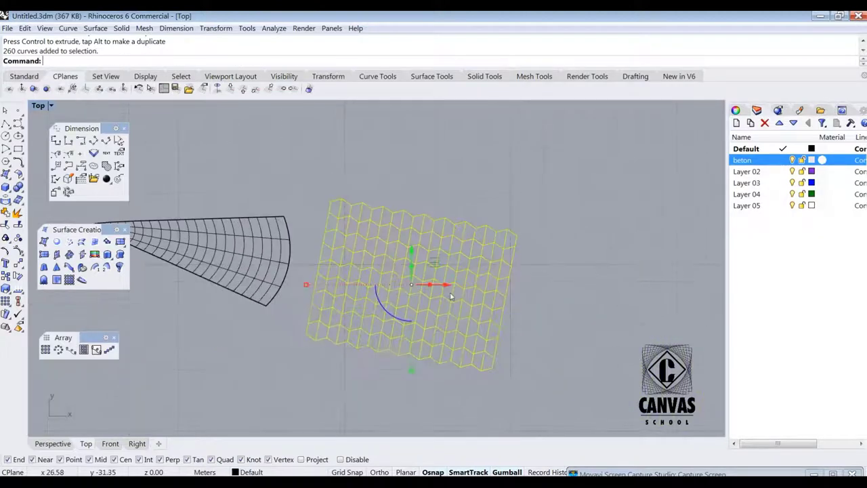
{"action": "left_click", "coordinate": [20, 237]}
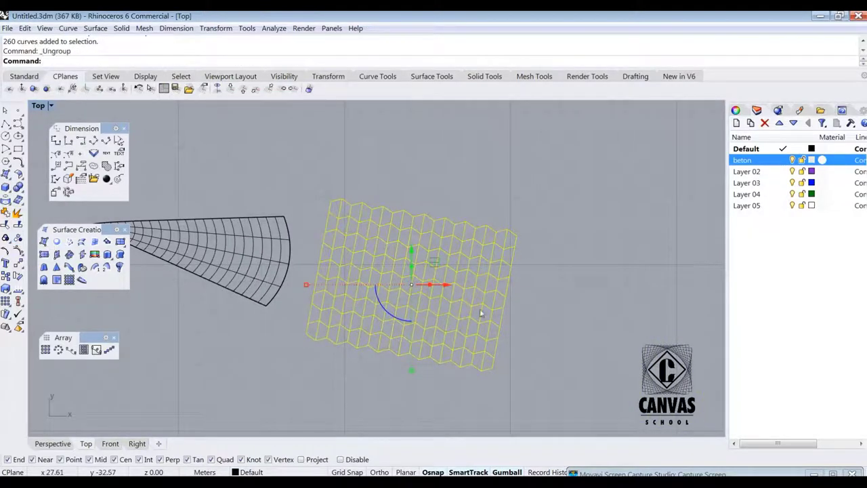
Step: Flatten all the grid curves to one height with Set Points, setting only Z and aligning to World
{"action": "left_click", "coordinate": [486, 354]}
{"action": "right_click_drag", "start_coordinate": [486, 354], "coordinate": [504, 341]}
{"action": "left_click_drag", "start_coordinate": [577, 187], "coordinate": [327, 384]}
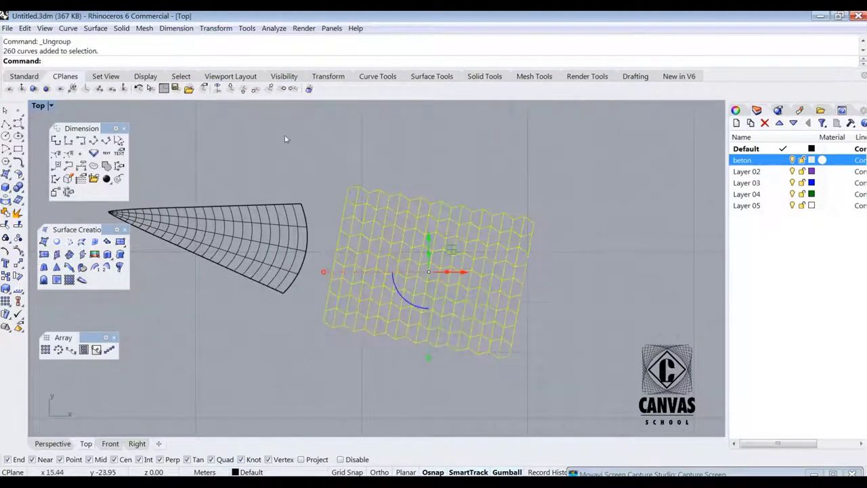
{"action": "left_click", "coordinate": [216, 28]}
{"action": "left_click", "coordinate": [234, 217]}
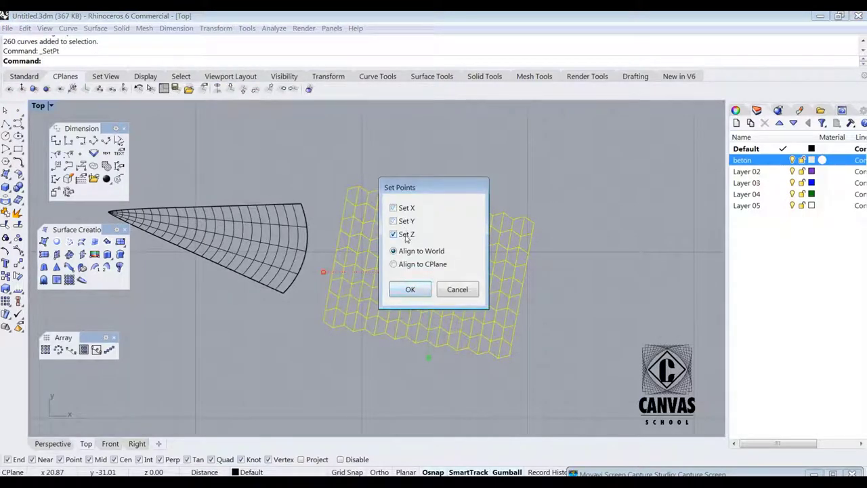
{"action": "left_click", "coordinate": [412, 290]}
{"action": "left_click", "coordinate": [529, 260]}
{"action": "left_click", "coordinate": [534, 232]}
{"action": "left_click", "coordinate": [535, 245]}
{"action": "right_click_drag", "start_coordinate": [536, 244], "coordinate": [563, 238]}
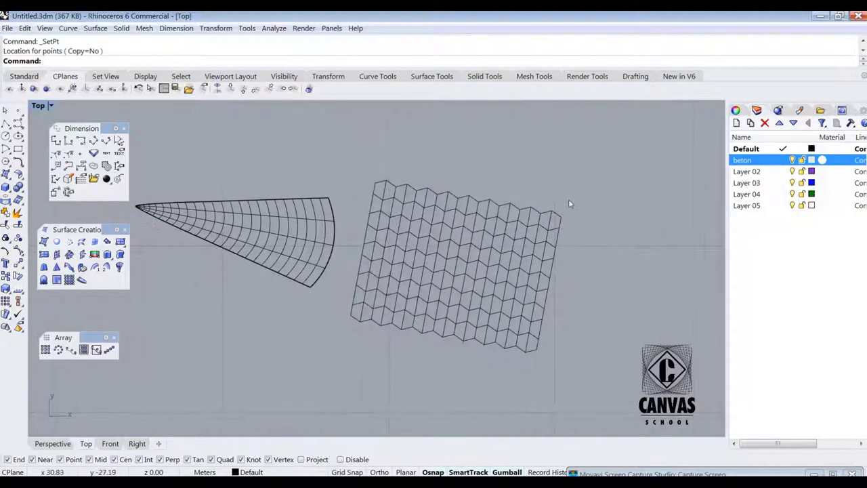
Step: Copy the end column of cells farthest from the surface copy one cell outward to lengthen the grid
{"action": "mouse_move", "coordinate": [546, 273]}
{"action": "left_mouse_down"}
{"action": "mouse_move", "coordinate": [547, 290]}
{"action": "mouse_move", "coordinate": [545, 283]}
{"action": "left_mouse_up"}
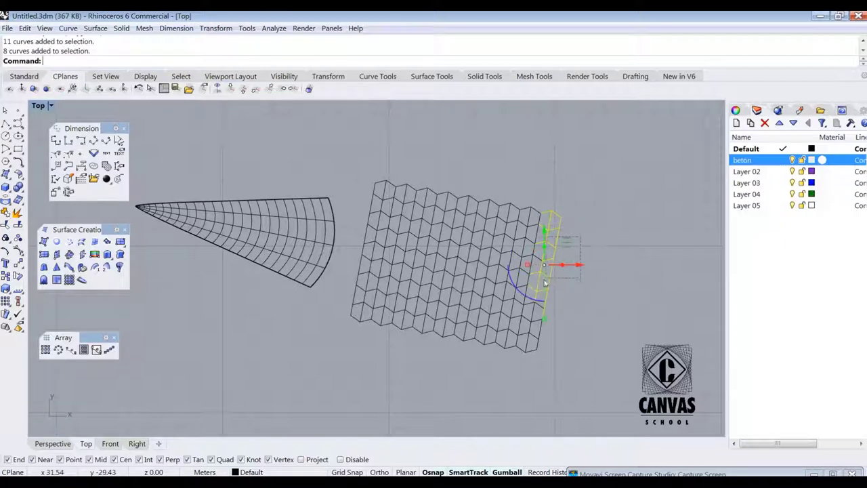
{"action": "left_click_drag", "start_coordinate": [565, 327], "coordinate": [523, 365]}
{"action": "type", "text": "C"}
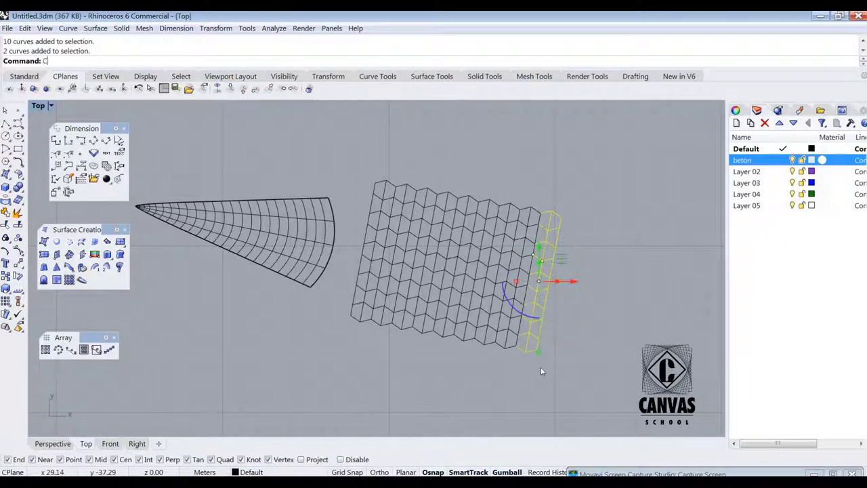
{"action": "type", "text": "opy"}
{"action": "key", "text": "Return"}
{"action": "left_click", "coordinate": [539, 210]}
{"action": "left_click", "coordinate": [560, 215]}
{"action": "key", "text": "Return"}
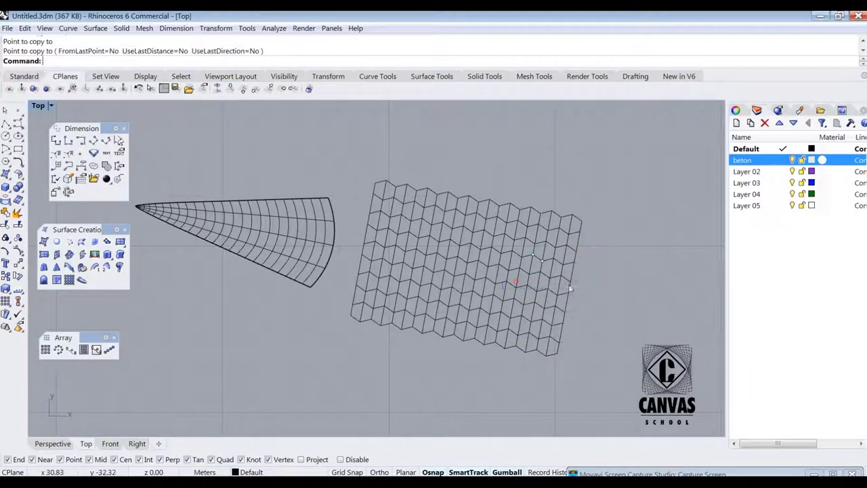
Step: Group all the curves of the extended grid and move the group over the surface copy
{"action": "left_click_drag", "start_coordinate": [357, 403], "coordinate": [348, 403]}
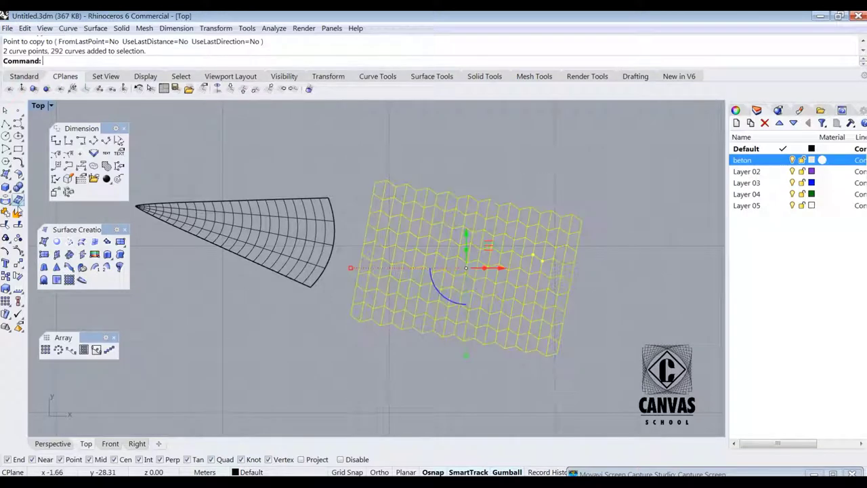
{"action": "key", "text": "ctrl+g"}
{"action": "left_click_drag", "start_coordinate": [501, 269], "coordinate": [404, 232]}
{"action": "left_click", "coordinate": [542, 245]}
{"action": "right_click_drag", "start_coordinate": [540, 273], "coordinate": [504, 273]}
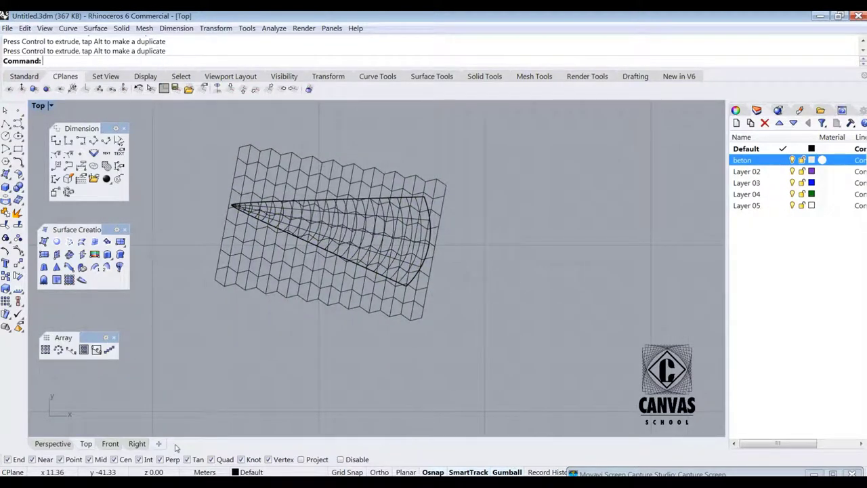
Step: Select the surface copy in the Perspective view, rename Layer 02 to shisheh and set that layer's colour to Cyan
{"action": "left_click", "coordinate": [54, 444]}
{"action": "scroll", "coordinate": [466, 317], "scroll_direction": "down", "scroll_amount": 8}
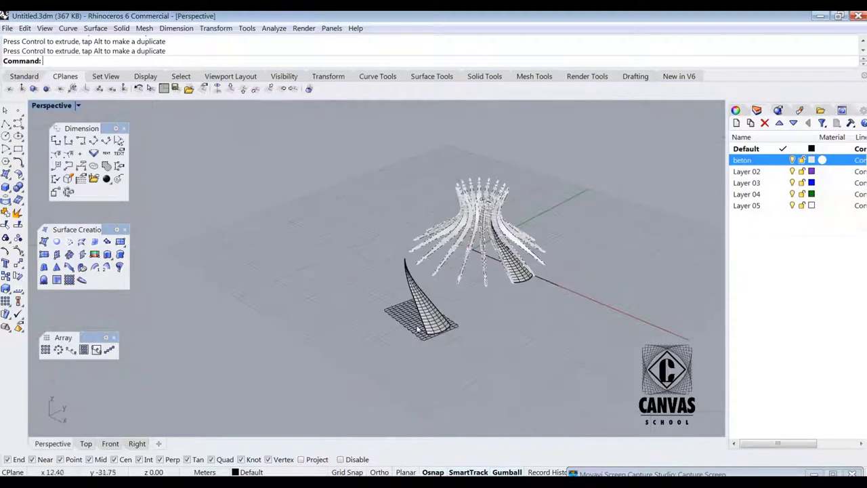
{"action": "scroll", "coordinate": [581, 282], "scroll_direction": "up", "scroll_amount": 5}
{"action": "left_click", "coordinate": [312, 372]}
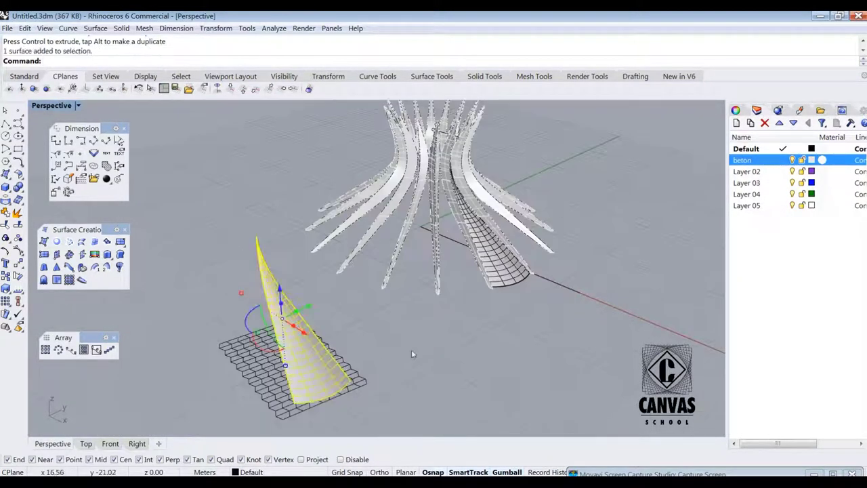
{"action": "double_click", "coordinate": [758, 172]}
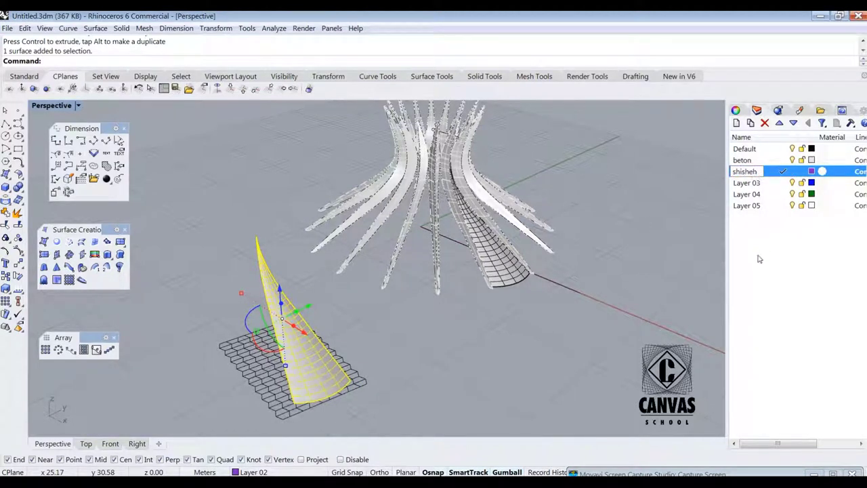
{"action": "left_click", "coordinate": [811, 172]}
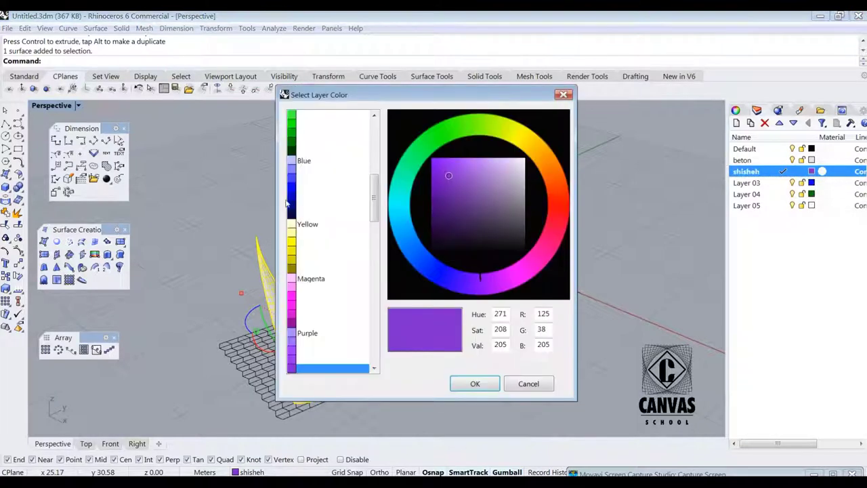
{"action": "scroll", "coordinate": [302, 335], "scroll_direction": "up", "scroll_amount": 1}
{"action": "left_click_drag", "start_coordinate": [374, 196], "coordinate": [309, 136]}
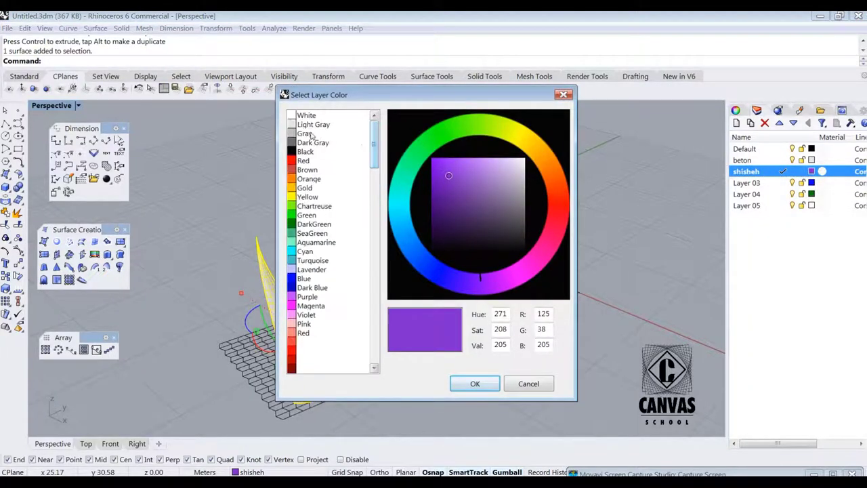
{"action": "left_click", "coordinate": [304, 252]}
{"action": "left_click", "coordinate": [474, 383]}
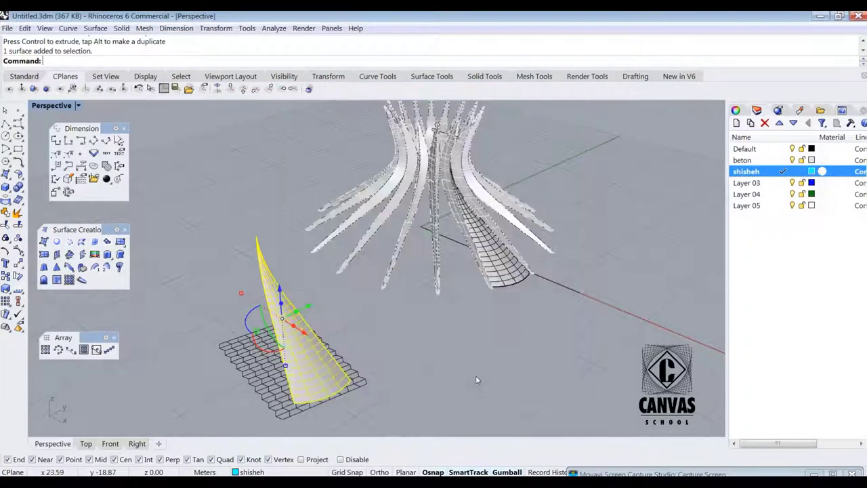
Step: Assign the selected surface copy to the shisheh layer and make Default the current layer
{"action": "right_click", "coordinate": [745, 172]}
{"action": "left_click", "coordinate": [760, 344]}
{"action": "left_click", "coordinate": [780, 149]}
{"action": "left_click", "coordinate": [637, 265]}
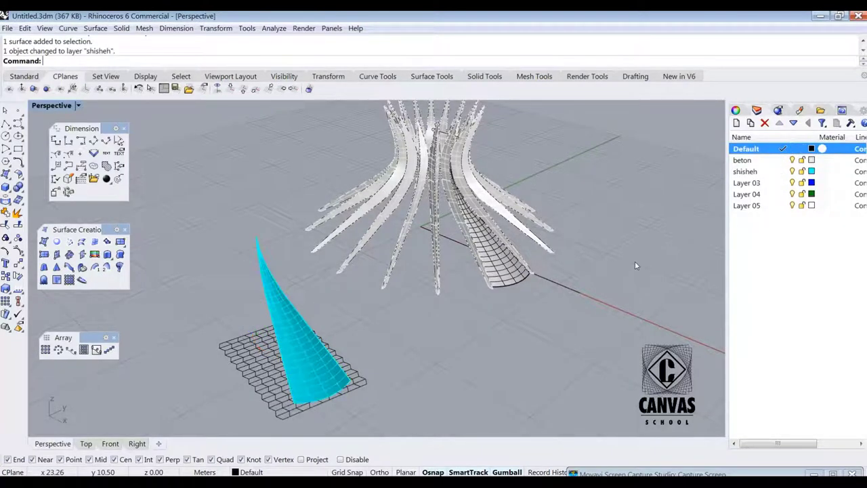
Step: Raise the grid vertically to the surface copy's tip and project its curves onto that surface along CPlaneZ
{"action": "right_click_drag", "start_coordinate": [610, 271], "coordinate": [711, 240], "text": "shift"}
{"action": "scroll", "coordinate": [400, 325], "scroll_direction": "up", "scroll_amount": 3}
{"action": "left_click", "coordinate": [390, 311]}
{"action": "left_click_drag", "start_coordinate": [391, 309], "coordinate": [394, 171]}
{"action": "left_click", "coordinate": [20, 212]}
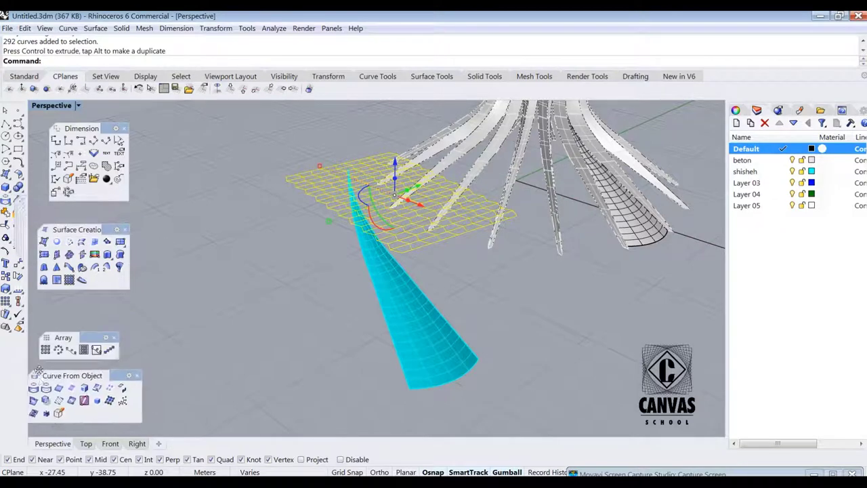
{"action": "left_click", "coordinate": [38, 385]}
{"action": "left_click", "coordinate": [399, 327]}
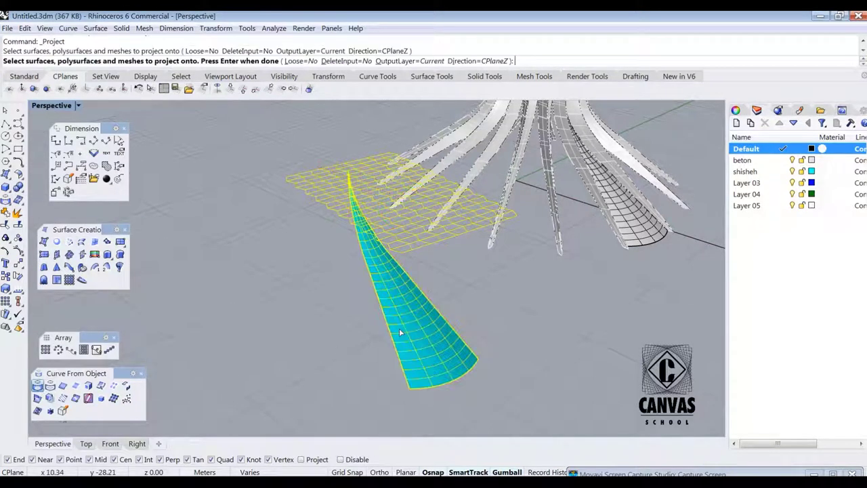
{"action": "key", "text": "Return"}
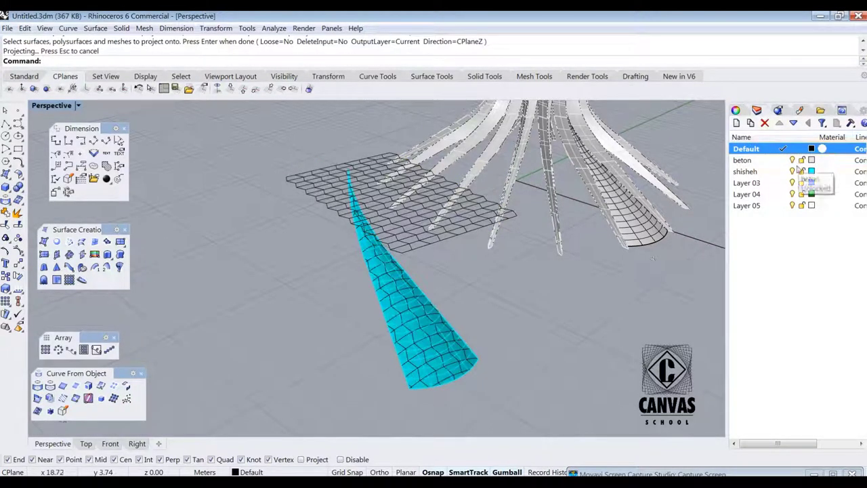
Step: Hide the shisheh layer and move the projected curves to Layer 03
{"action": "left_click", "coordinate": [792, 174]}
{"action": "right_click_drag", "start_coordinate": [487, 387], "coordinate": [484, 315]}
{"action": "scroll", "coordinate": [444, 305], "scroll_direction": "down", "scroll_amount": 3}
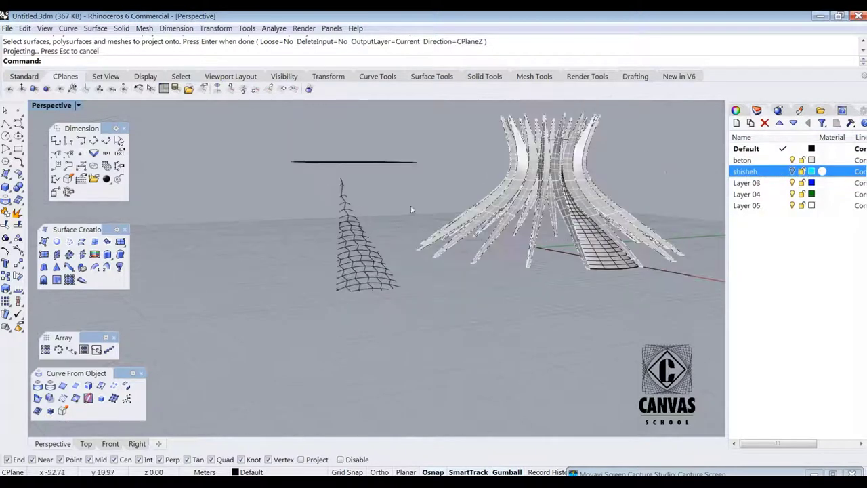
{"action": "left_click_drag", "start_coordinate": [397, 170], "coordinate": [273, 346]}
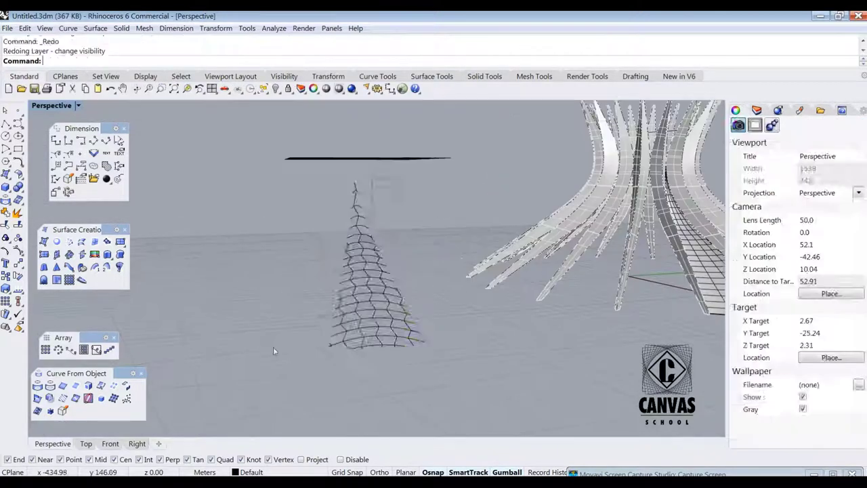
{"action": "left_click_drag", "start_coordinate": [447, 174], "coordinate": [273, 390]}
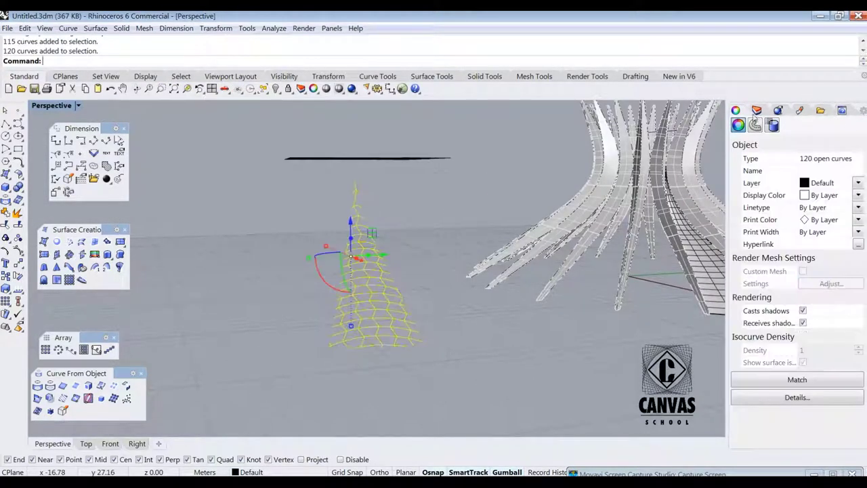
{"action": "left_click", "coordinate": [755, 113]}
{"action": "right_click", "coordinate": [739, 183]}
{"action": "left_click", "coordinate": [786, 355]}
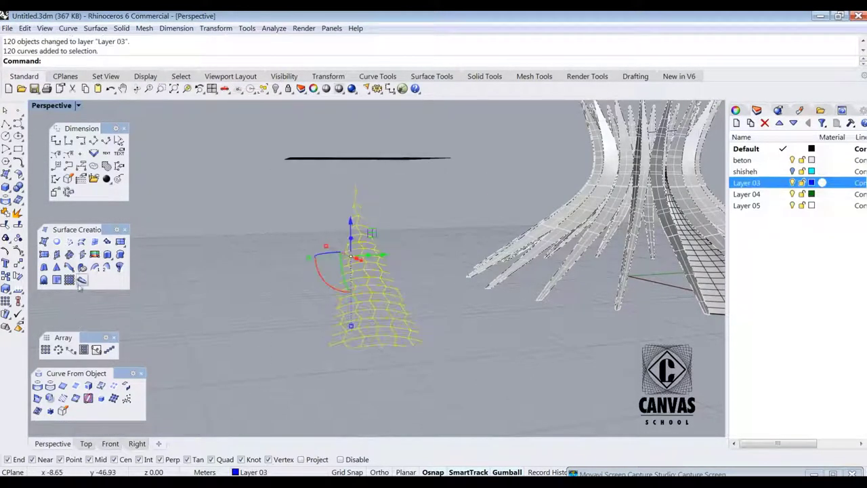
Step: Create round-capped pipes with a 0.02 m radius along the projected curves
{"action": "left_click", "coordinate": [8, 191]}
{"action": "left_click", "coordinate": [42, 205]}
{"action": "scroll", "coordinate": [370, 350], "scroll_direction": "up", "scroll_amount": 10}
{"action": "left_click", "coordinate": [380, 334]}
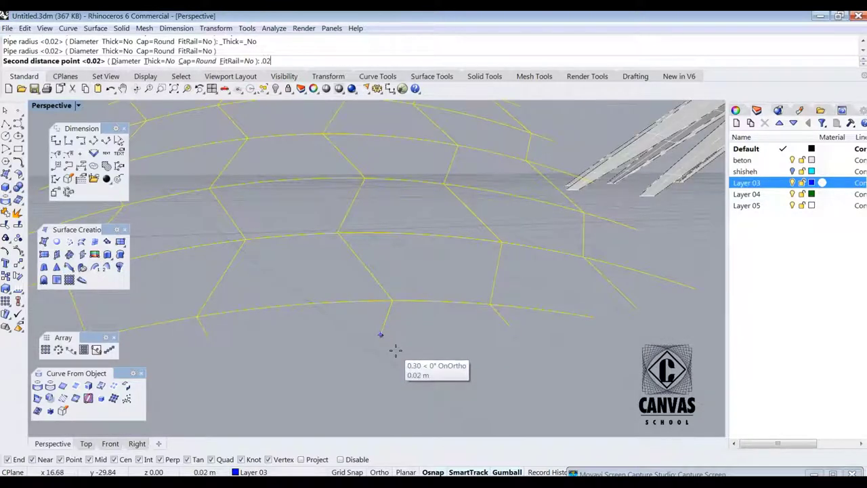
{"action": "type", "text": ".02"}
{"action": "key", "text": "Return"}
Step: Hide Layer 03 and move all the pipes to Layer 04
{"action": "scroll", "coordinate": [401, 354], "scroll_direction": "down", "scroll_amount": 5}
{"action": "right_click_drag", "start_coordinate": [528, 339], "coordinate": [480, 353]}
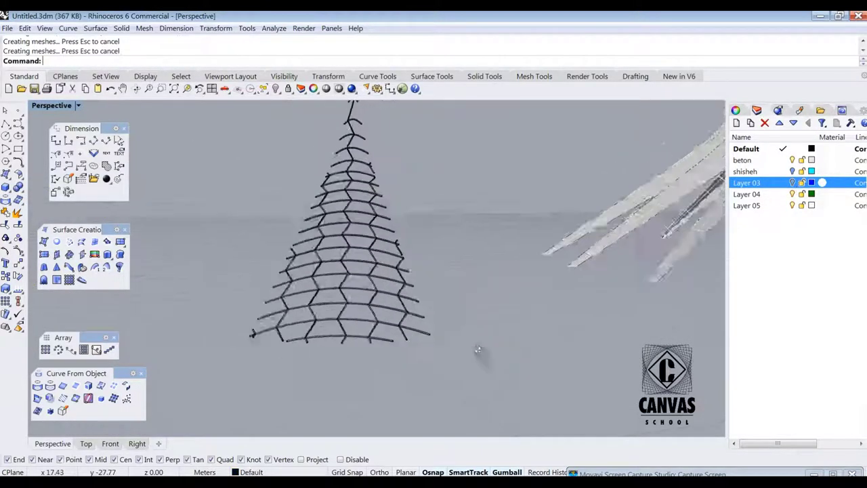
{"action": "scroll", "coordinate": [474, 339], "scroll_direction": "down", "scroll_amount": 6}
{"action": "left_click_drag", "start_coordinate": [469, 173], "coordinate": [327, 335]}
{"action": "right_click", "coordinate": [759, 194]}
{"action": "left_click", "coordinate": [781, 368]}
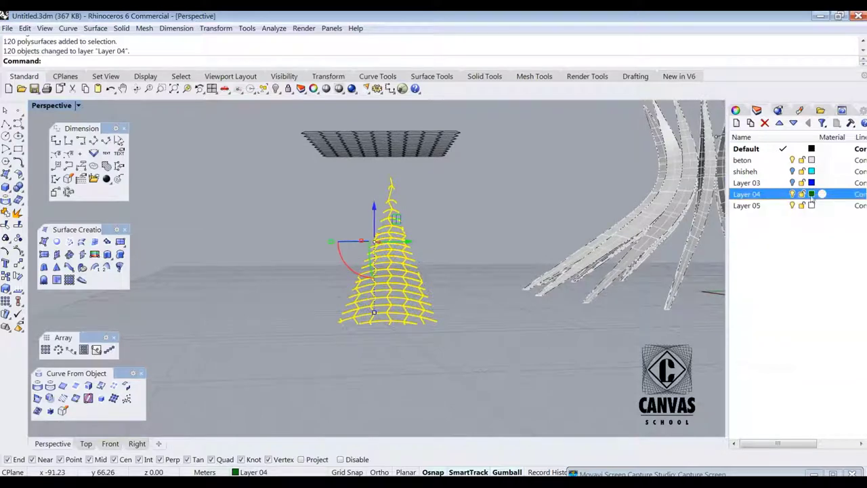
Step: Set the colour of Layer 04 to Black
{"action": "left_click", "coordinate": [812, 194]}
{"action": "left_click", "coordinate": [304, 151]}
{"action": "left_click", "coordinate": [313, 143]}
{"action": "left_click", "coordinate": [306, 151]}
{"action": "left_click", "coordinate": [474, 383]}
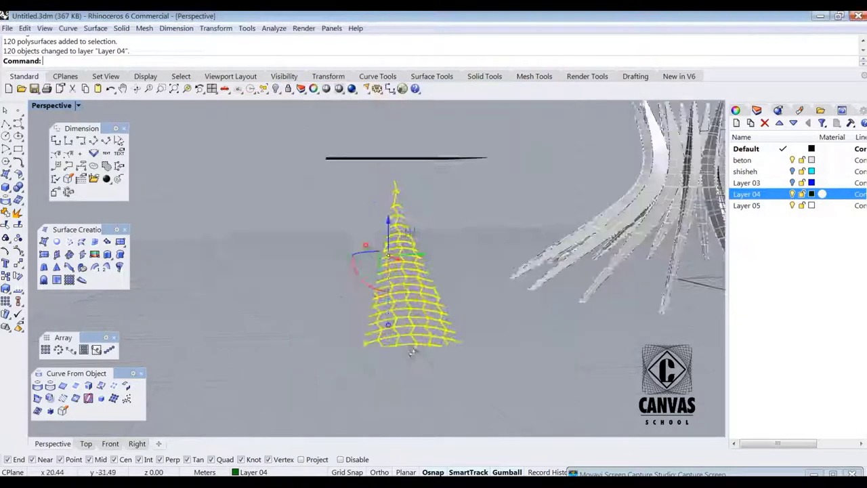
Step: Show the shisheh layer again and examine the pipes' thickness against the cyan surface
{"action": "left_click", "coordinate": [792, 171]}
{"action": "right_click_drag", "start_coordinate": [406, 304], "coordinate": [441, 332]}
{"action": "left_click_drag", "start_coordinate": [470, 300], "coordinate": [291, 410]}
{"action": "left_click", "coordinate": [290, 410]}
{"action": "scroll", "coordinate": [424, 359], "scroll_direction": "up", "scroll_amount": 10}
{"action": "scroll", "coordinate": [422, 360], "scroll_direction": "down", "scroll_amount": 10}
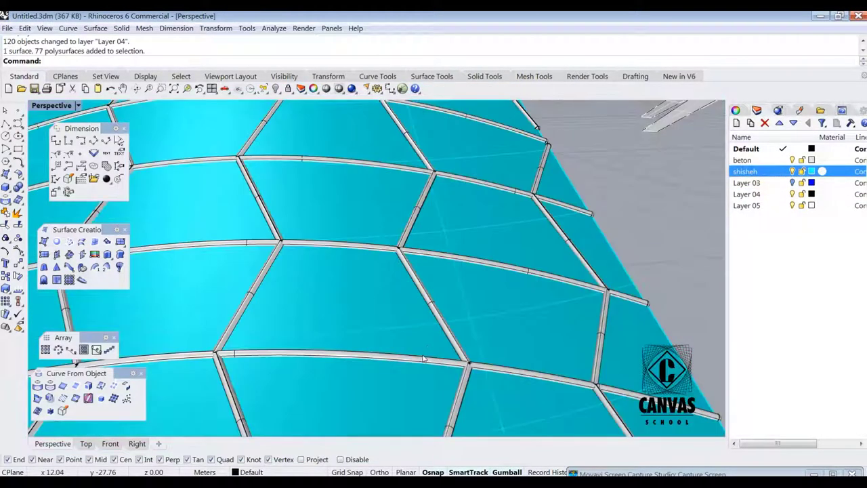
Step: Undo the layer changes and the pipes, back to the projected curves on Layer 03
{"action": "key", "text": "ctrl+z"}
{"action": "key", "text": "ctrl+z"}
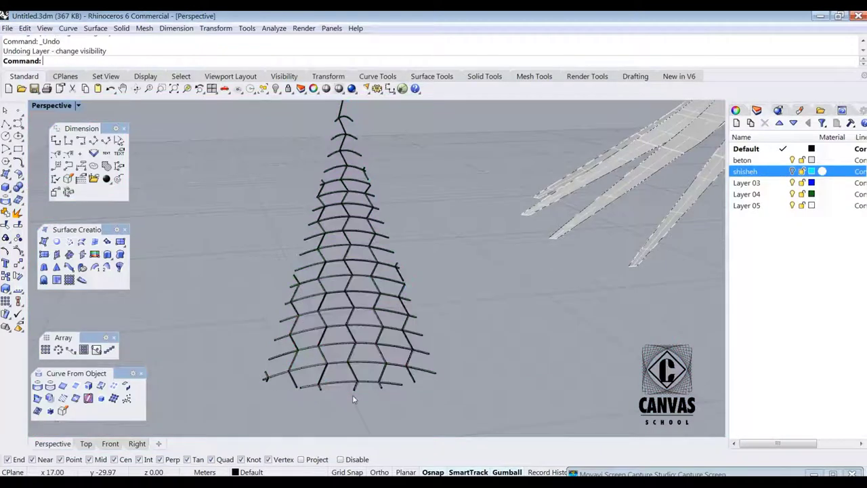
{"action": "key", "text": "ctrl+z"}
{"action": "scroll", "coordinate": [359, 339], "scroll_direction": "down", "scroll_amount": 5}
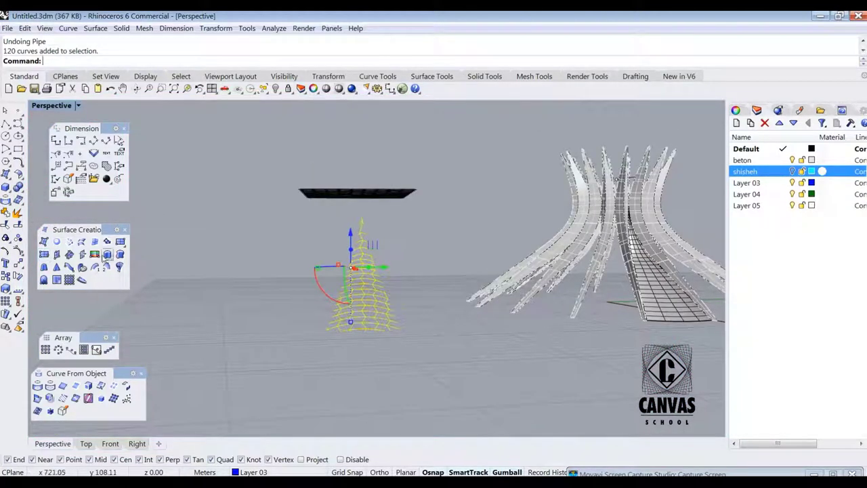
{"action": "left_click", "coordinate": [10, 192]}
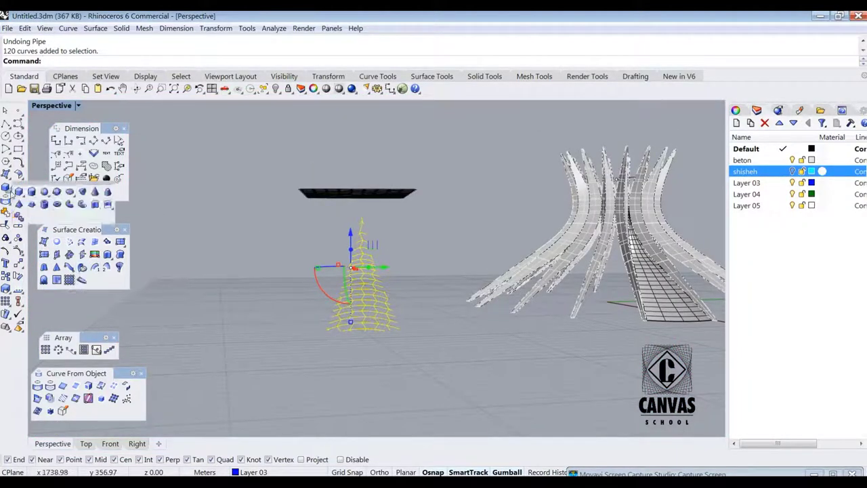
{"action": "left_click", "coordinate": [82, 204]}
{"action": "scroll", "coordinate": [359, 297], "scroll_direction": "up", "scroll_amount": 7}
{"action": "left_click", "coordinate": [384, 408]}
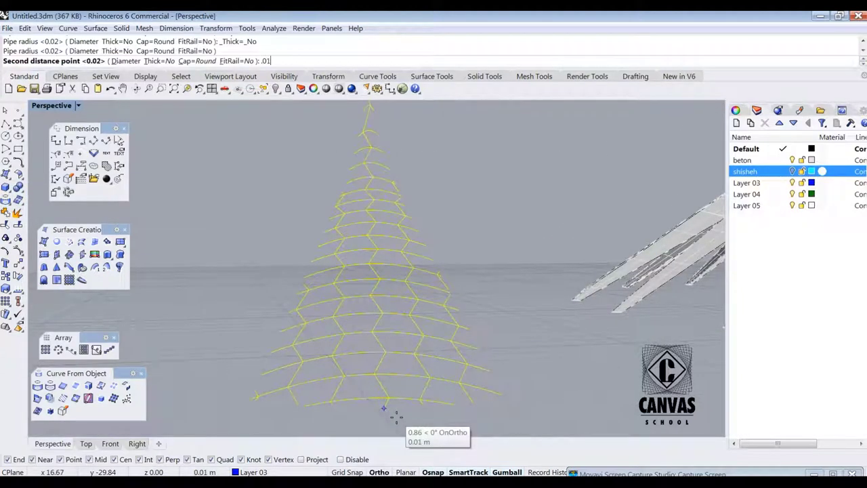
{"action": "type", "text": ".01c"}
{"action": "key", "text": "Return"}
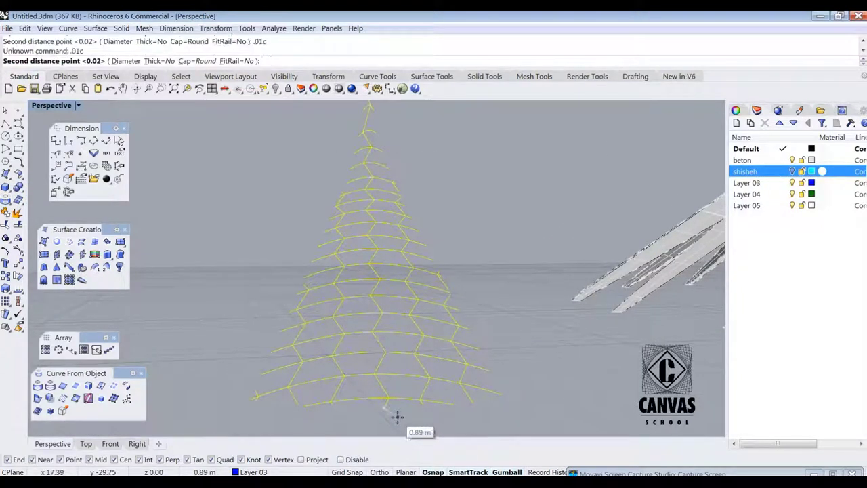
{"action": "left_click", "coordinate": [189, 61]}
{"action": "left_click", "coordinate": [108, 61]}
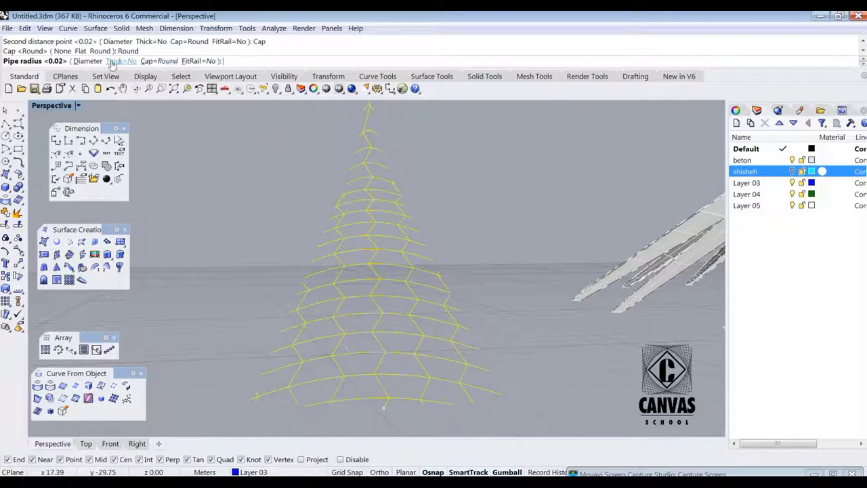
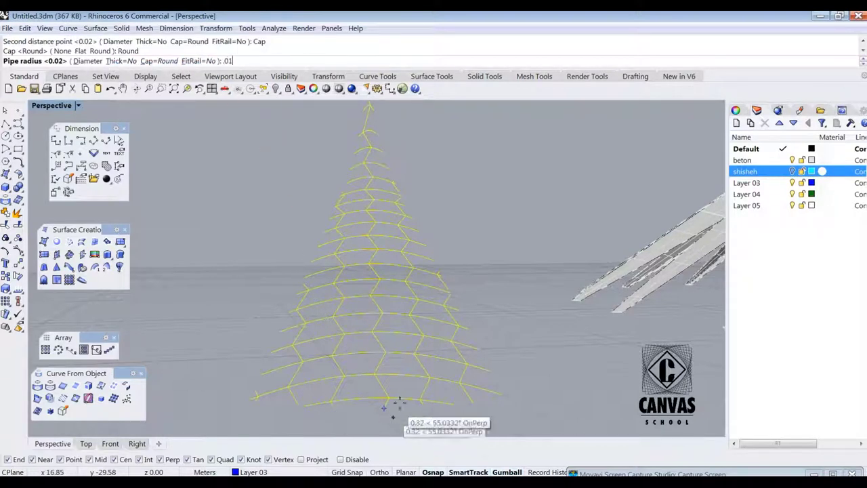
{"action": "scroll", "coordinate": [271, 383], "scroll_direction": "up", "scroll_amount": 5}
{"action": "scroll", "coordinate": [271, 370], "scroll_direction": "down", "scroll_amount": 5}
{"action": "key", "text": "Return"}
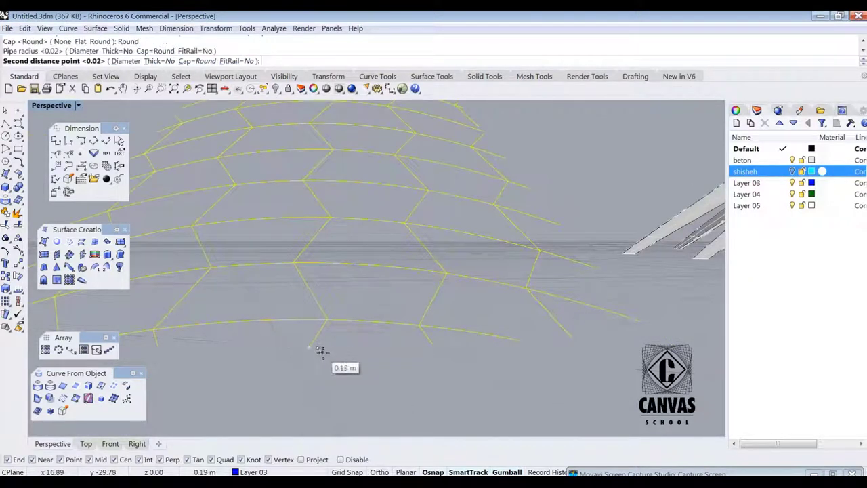
{"action": "key", "text": "Return"}
Step: Pipe all the projected curves with a radius of 0.01 m and round caps
{"action": "scroll", "coordinate": [339, 363], "scroll_direction": "down", "scroll_amount": 5}
{"action": "left_click_drag", "start_coordinate": [413, 227], "coordinate": [271, 376]}
{"action": "left_click", "coordinate": [8, 191]}
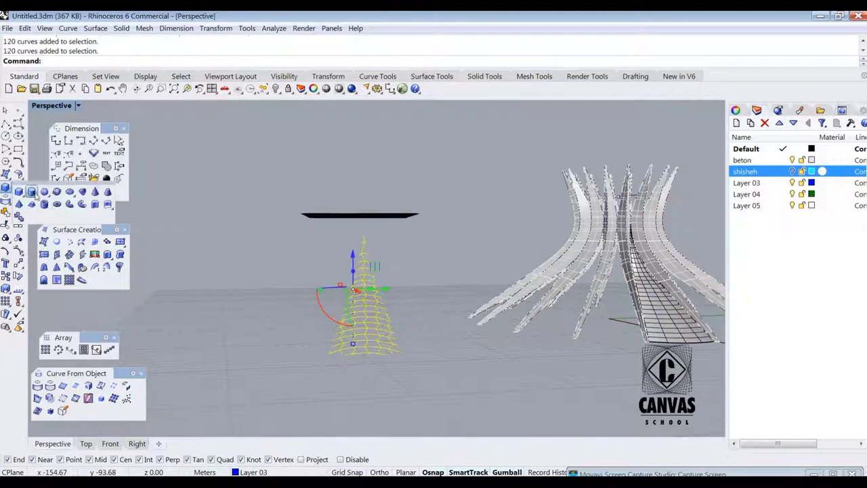
{"action": "left_click", "coordinate": [80, 203]}
{"action": "scroll", "coordinate": [387, 356], "scroll_direction": "up", "scroll_amount": 10}
{"action": "left_click", "coordinate": [238, 337]}
{"action": "type", "text": ".03"}
{"action": "key", "text": "Return"}
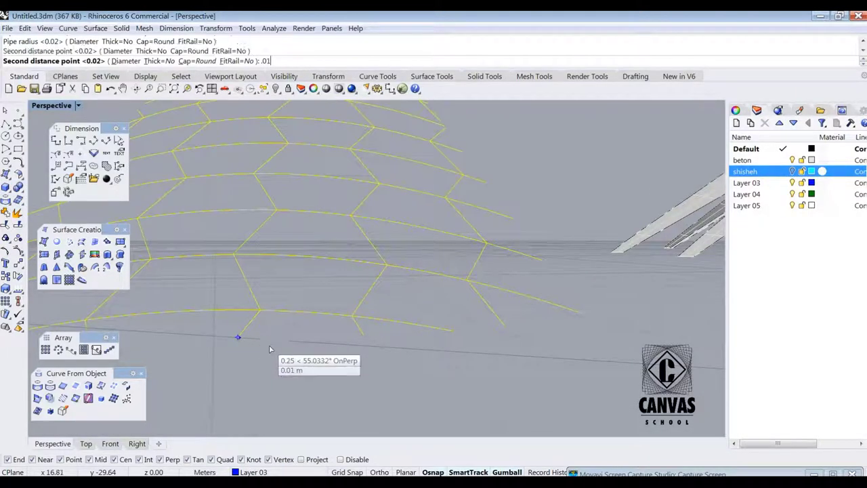
Step: Hide Layer 03, select the new pipes, and set the colour of Layer 04 to dark grey
{"action": "scroll", "coordinate": [277, 351], "scroll_direction": "down", "scroll_amount": 8}
{"action": "left_click", "coordinate": [793, 183]}
{"action": "scroll", "coordinate": [399, 274], "scroll_direction": "down", "scroll_amount": 5}
{"action": "left_click_drag", "start_coordinate": [440, 134], "coordinate": [240, 345]}
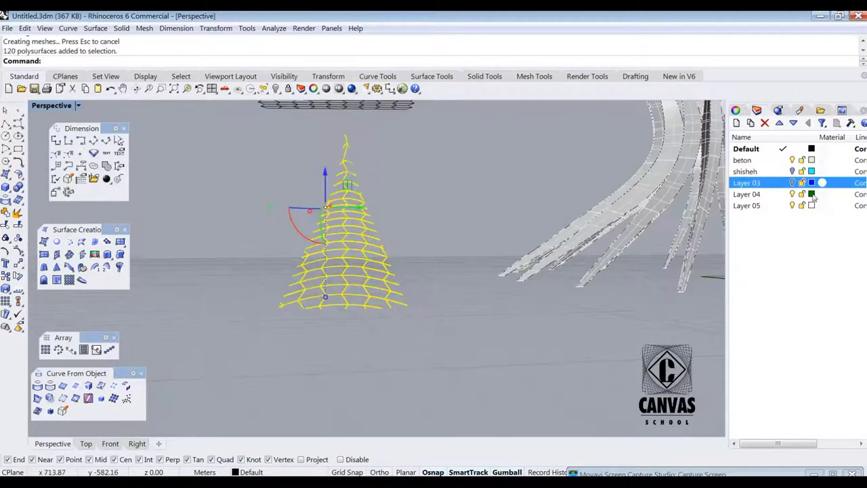
{"action": "left_click", "coordinate": [811, 195]}
{"action": "left_click", "coordinate": [315, 143]}
{"action": "left_click", "coordinate": [473, 383]}
Step: Move the selected pipes to Layer 04
{"action": "right_click", "coordinate": [738, 194]}
{"action": "left_click", "coordinate": [768, 368]}
{"action": "left_click", "coordinate": [523, 370]}
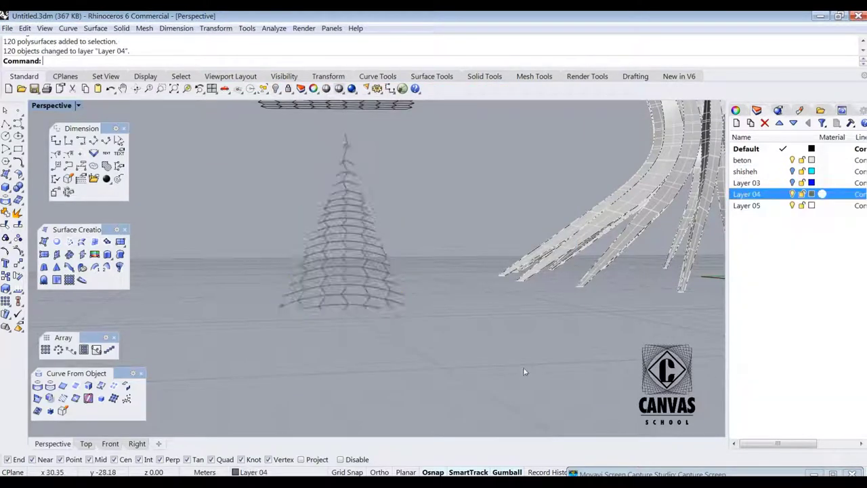
Step: Show the shisheh layer and group the cyan glass surface with its pipe frame
{"action": "scroll", "coordinate": [523, 369], "scroll_direction": "down", "scroll_amount": 5}
{"action": "left_click", "coordinate": [793, 171]}
{"action": "right_click_drag", "start_coordinate": [690, 243], "coordinate": [596, 227]}
{"action": "left_click_drag", "start_coordinate": [439, 202], "coordinate": [342, 326]}
{"action": "right_click_drag", "start_coordinate": [420, 271], "coordinate": [518, 274]}
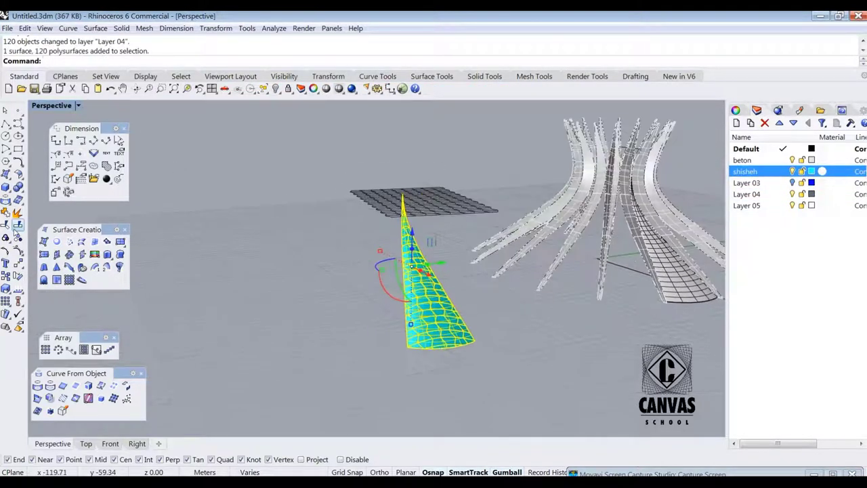
{"action": "left_click", "coordinate": [241, 278]}
Step: Delete the original plain surface standing between the two adjacent columns
{"action": "scroll", "coordinate": [379, 271], "scroll_direction": "down", "scroll_amount": 4}
{"action": "right_click_drag", "start_coordinate": [380, 271], "coordinate": [454, 328]}
{"action": "left_click", "coordinate": [495, 275]}
{"action": "scroll", "coordinate": [511, 288], "scroll_direction": "up", "scroll_amount": 9}
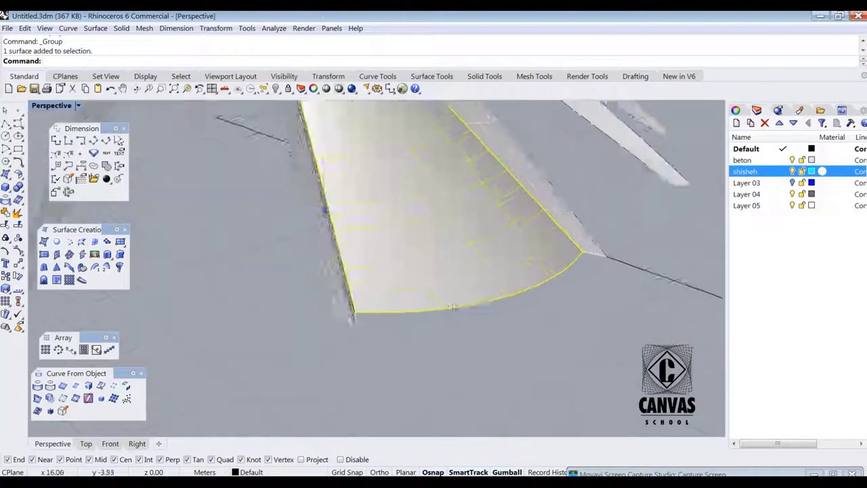
{"action": "right_click_drag", "start_coordinate": [474, 298], "coordinate": [547, 339]}
{"action": "key", "text": "Delete"}
Step: Move the grouped glass panel by its lower corner onto the inner base corner of the column where the original surface stood
{"action": "scroll", "coordinate": [538, 305], "scroll_direction": "down", "scroll_amount": 5}
{"action": "left_click", "coordinate": [305, 294]}
{"action": "scroll", "coordinate": [300, 305], "scroll_direction": "up", "scroll_amount": 6}
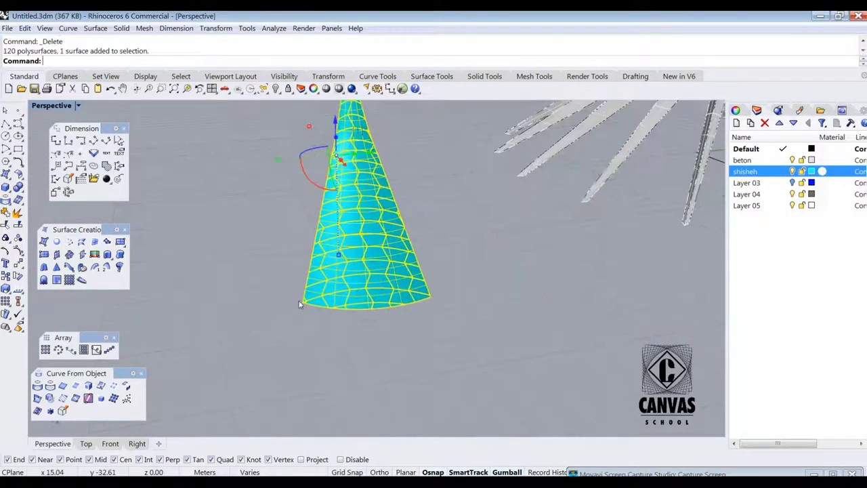
{"action": "type", "text": "Move"}
{"action": "key", "text": "Return"}
{"action": "scroll", "coordinate": [296, 298], "scroll_direction": "up", "scroll_amount": 10}
{"action": "left_click", "coordinate": [295, 294]}
{"action": "scroll", "coordinate": [295, 295], "scroll_direction": "down", "scroll_amount": 14}
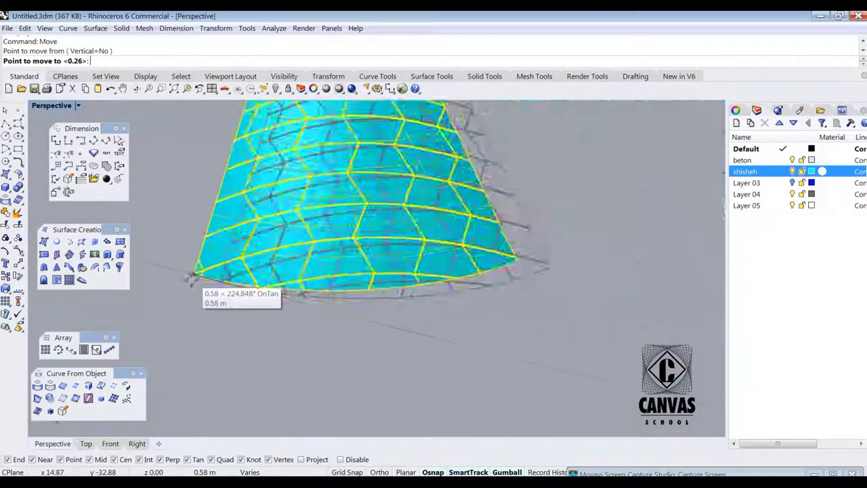
{"action": "right_click_drag", "start_coordinate": [552, 217], "coordinate": [412, 251]}
{"action": "scroll", "coordinate": [420, 268], "scroll_direction": "up", "scroll_amount": 7}
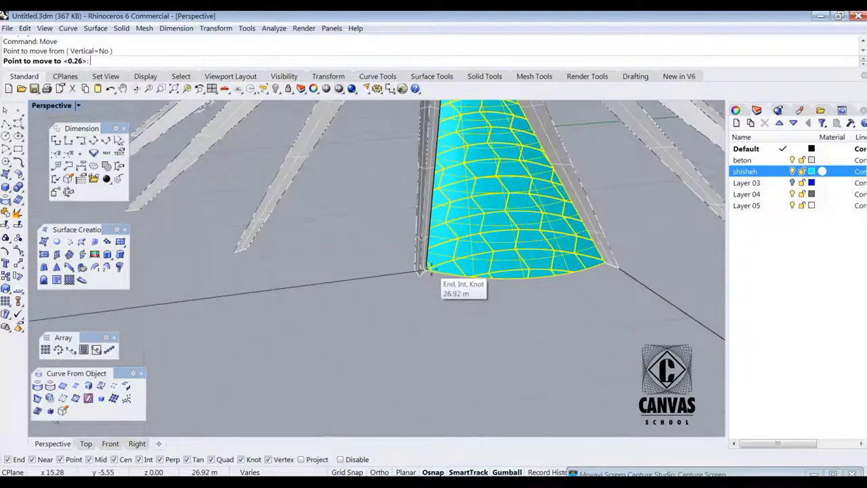
{"action": "left_click", "coordinate": [429, 269]}
Step: Draw a circle inside the column ring, centred on one end of the horizontal line and passing through its other end
{"action": "key", "text": "ctrl+a"}
{"action": "scroll", "coordinate": [390, 242], "scroll_direction": "down", "scroll_amount": 8}
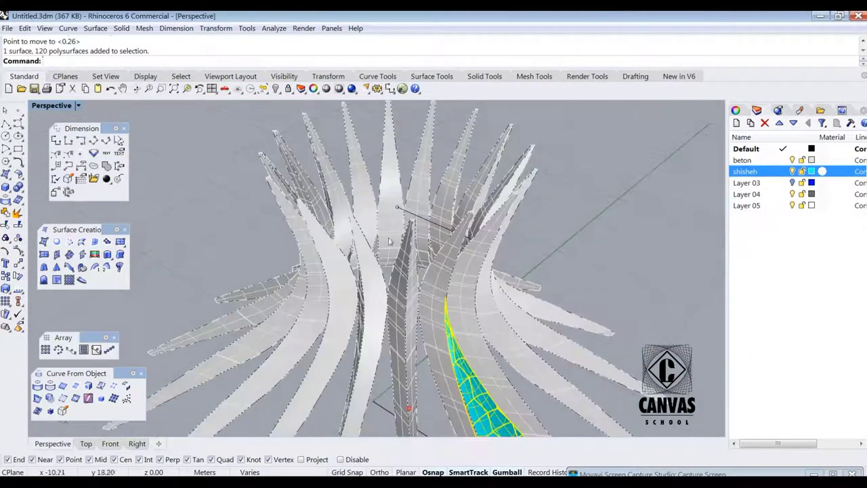
{"action": "right_click_drag", "start_coordinate": [355, 235], "coordinate": [379, 257]}
{"action": "scroll", "coordinate": [434, 284], "scroll_direction": "down", "scroll_amount": 6}
{"action": "right_click_drag", "start_coordinate": [433, 285], "coordinate": [488, 298]}
{"action": "scroll", "coordinate": [487, 302], "scroll_direction": "up", "scroll_amount": 5}
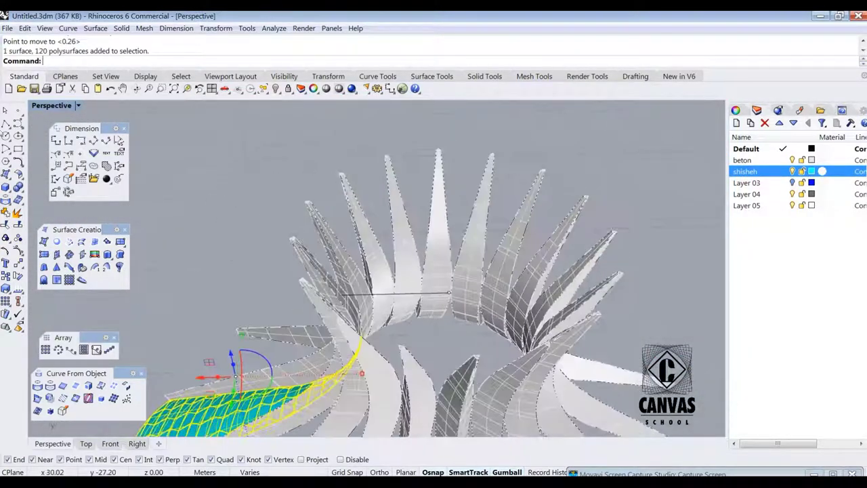
{"action": "left_click", "coordinate": [5, 136]}
{"action": "left_click", "coordinate": [448, 293]}
{"action": "scroll", "coordinate": [367, 298], "scroll_direction": "up", "scroll_amount": 6}
{"action": "left_click", "coordinate": [344, 306]}
{"action": "scroll", "coordinate": [353, 298], "scroll_direction": "down", "scroll_amount": 10}
{"action": "right_click_drag", "start_coordinate": [339, 288], "coordinate": [417, 279]}
{"action": "scroll", "coordinate": [417, 280], "scroll_direction": "up", "scroll_amount": 5}
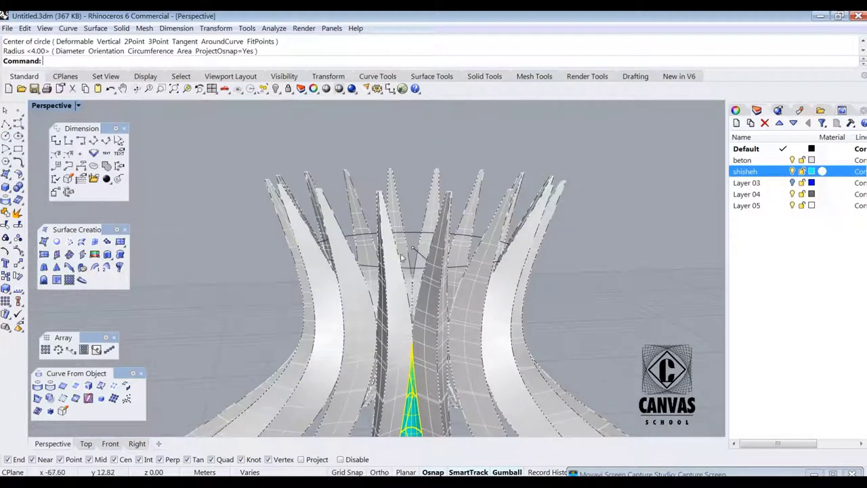
Step: Try to split using the circle and the two column edge curves above the glass panel as cutting objects
{"action": "left_click", "coordinate": [21, 226]}
{"action": "scroll", "coordinate": [412, 271], "scroll_direction": "up", "scroll_amount": 4}
{"action": "right_click_drag", "start_coordinate": [412, 285], "coordinate": [406, 261]}
{"action": "left_click", "coordinate": [402, 261]}
{"action": "left_click", "coordinate": [403, 263]}
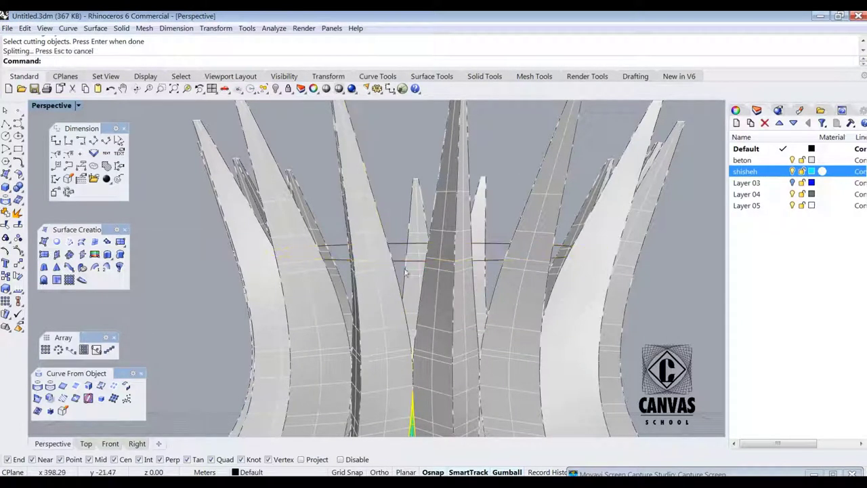
{"action": "right_click", "coordinate": [411, 271]}
{"action": "left_click", "coordinate": [398, 268]}
{"action": "left_click", "coordinate": [399, 269]}
{"action": "left_click", "coordinate": [425, 269]}
{"action": "left_click", "coordinate": [425, 268]}
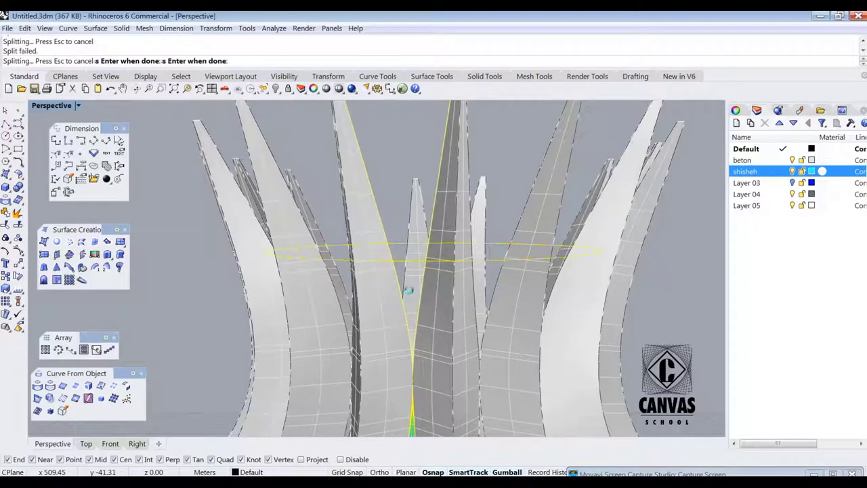
{"action": "key", "text": "Return"}
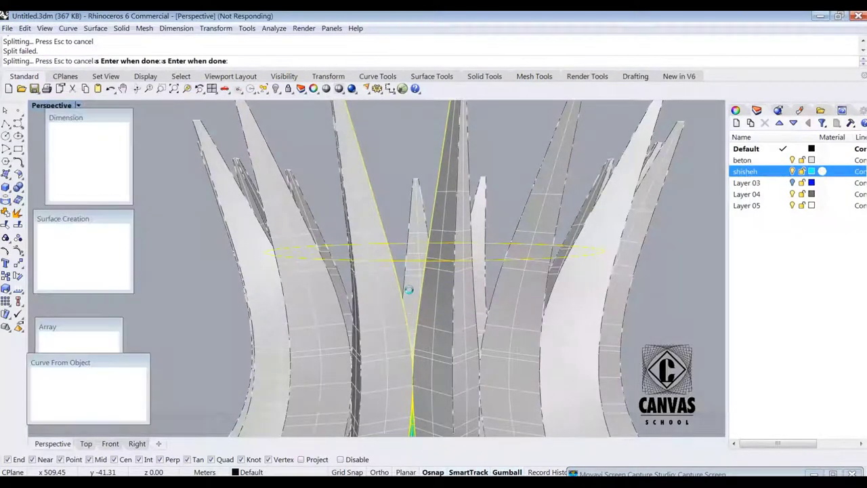
{"action": "left_click", "coordinate": [409, 290]}
{"action": "left_click", "coordinate": [433, 313]}
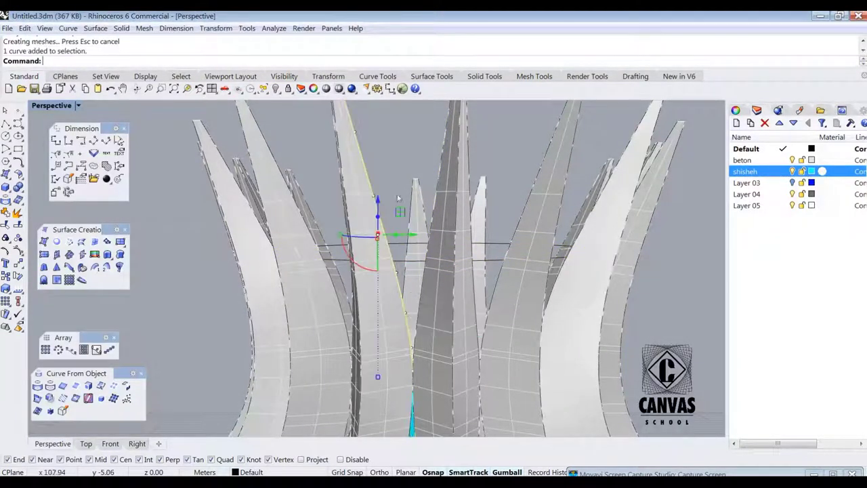
Step: Hide the beton layer and copy the circle and the two column edge curves straight up above the structure
{"action": "scroll", "coordinate": [404, 274], "scroll_direction": "down", "scroll_amount": 3}
{"action": "right_click_drag", "start_coordinate": [404, 273], "coordinate": [369, 281]}
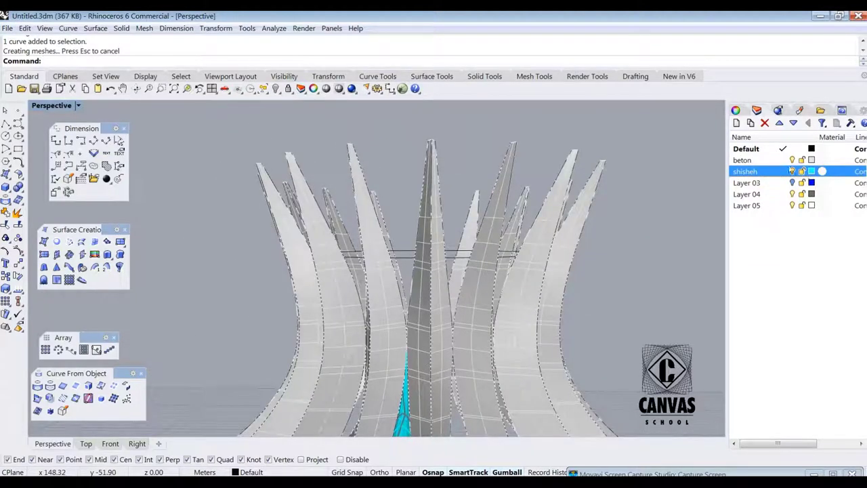
{"action": "left_click", "coordinate": [792, 161]}
{"action": "right_click_drag", "start_coordinate": [419, 238], "coordinate": [395, 261]}
{"action": "scroll", "coordinate": [391, 260], "scroll_direction": "up", "scroll_amount": 6}
{"action": "left_click", "coordinate": [384, 260]}
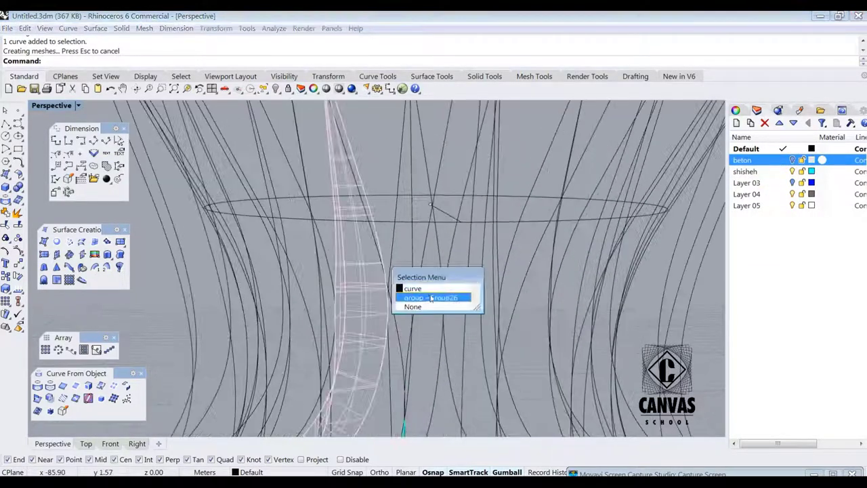
{"action": "left_click", "coordinate": [431, 298]}
{"action": "scroll", "coordinate": [413, 233], "scroll_direction": "down", "scroll_amount": 5}
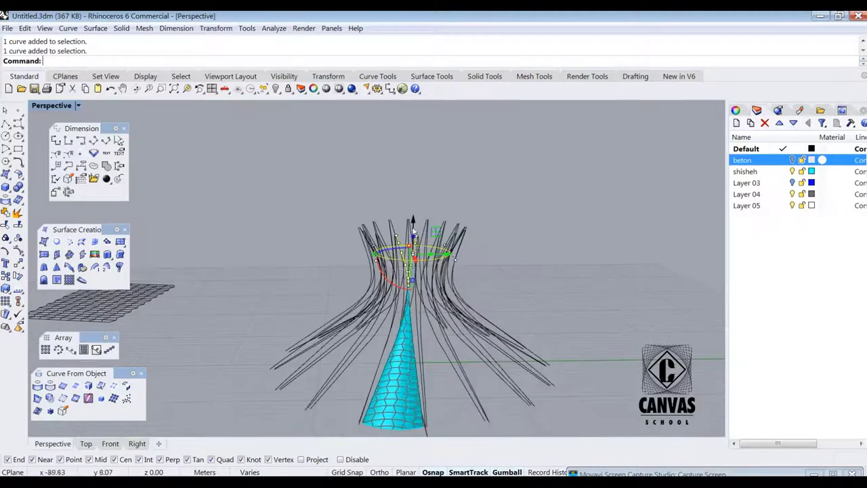
{"action": "left_click_drag", "start_coordinate": [414, 231], "coordinate": [408, 133]}
{"action": "key", "text": "Escape"}
Step: Trim the copied circle and edge curves against each other to leave a narrow wedge outline
{"action": "scroll", "coordinate": [414, 170], "scroll_direction": "up", "scroll_amount": 10}
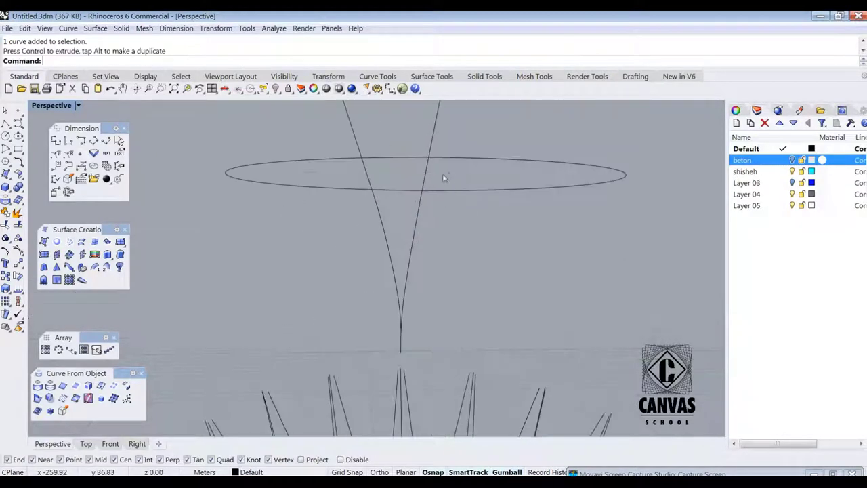
{"action": "left_click_drag", "start_coordinate": [442, 174], "coordinate": [359, 203]}
{"action": "key", "text": "Escape"}
{"action": "left_click_drag", "start_coordinate": [447, 163], "coordinate": [332, 216]}
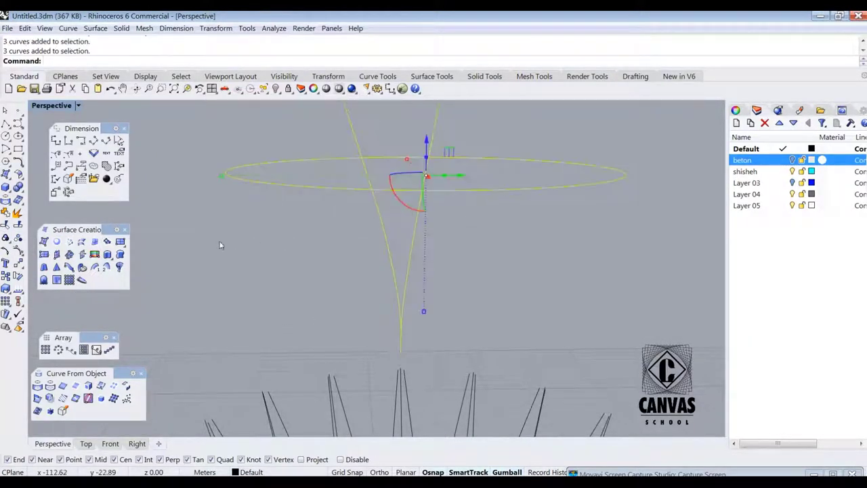
{"action": "left_click", "coordinate": [6, 225]}
{"action": "left_click", "coordinate": [477, 190]}
{"action": "left_click", "coordinate": [425, 173]}
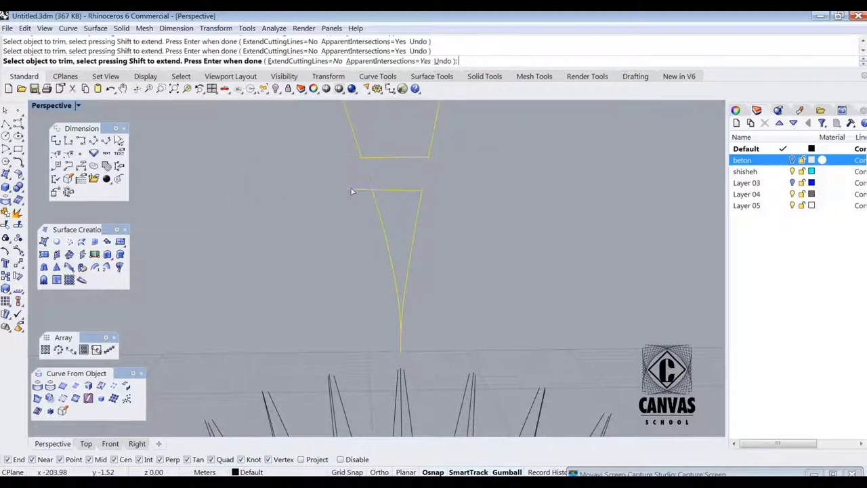
{"action": "key", "text": "Return"}
Step: Delete the leftover curve pieces above the wedge outline
{"action": "scroll", "coordinate": [455, 150], "scroll_direction": "down", "scroll_amount": 10}
{"action": "left_click_drag", "start_coordinate": [474, 132], "coordinate": [372, 156]}
{"action": "key", "text": "Delete"}
Step: Try to build a network surface from the arc and side curves of the wedge outline
{"action": "right_click_drag", "start_coordinate": [373, 155], "coordinate": [321, 162]}
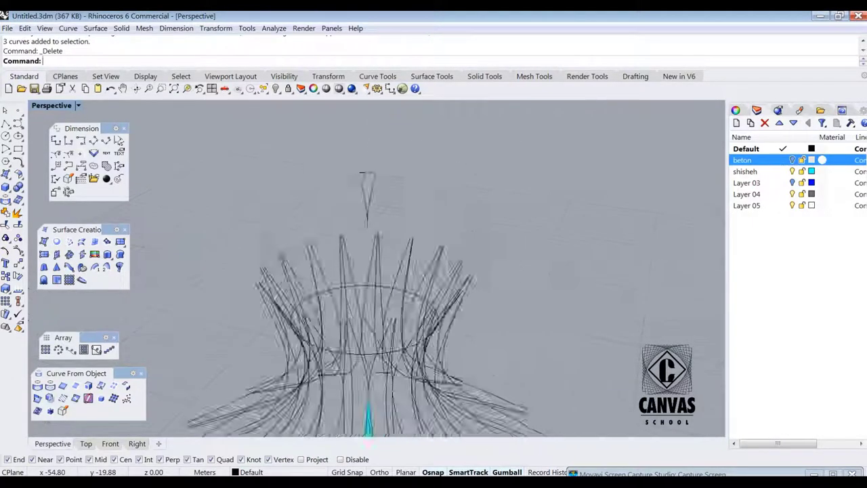
{"action": "scroll", "coordinate": [359, 163], "scroll_direction": "up", "scroll_amount": 4}
{"action": "left_click", "coordinate": [8, 175]}
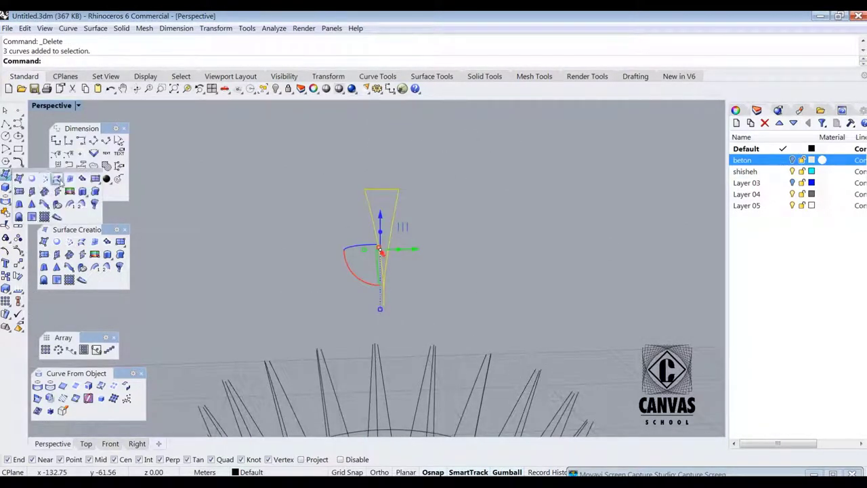
{"action": "left_click", "coordinate": [43, 178]}
{"action": "left_click", "coordinate": [378, 192]}
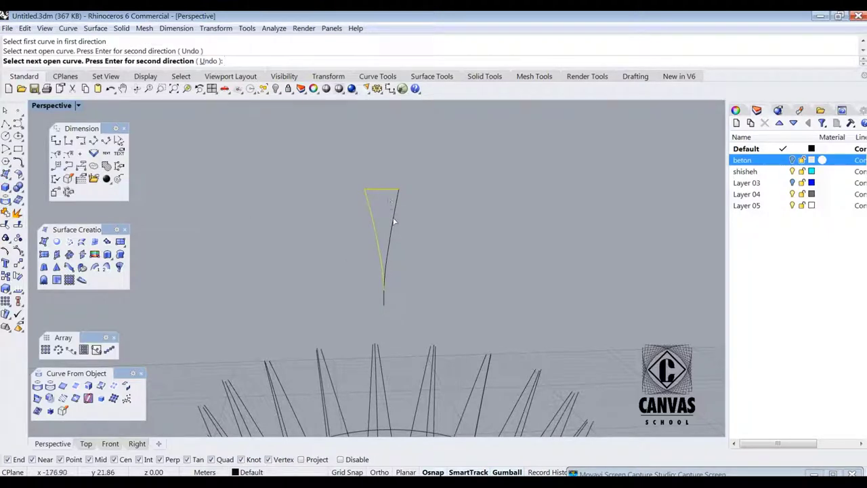
{"action": "key", "text": "Escape"}
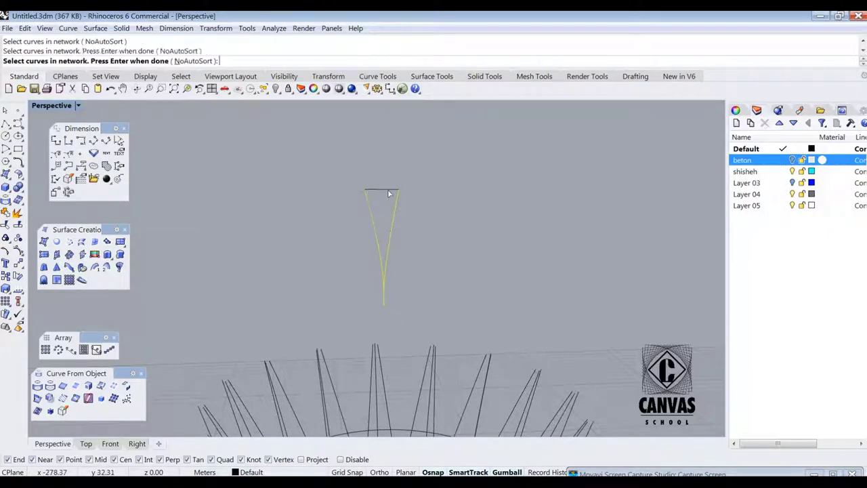
{"action": "left_click", "coordinate": [389, 191]}
{"action": "key", "text": "Return"}
{"action": "key", "text": "Escape"}
{"action": "right_click_drag", "start_coordinate": [389, 193], "coordinate": [353, 247]}
{"action": "scroll", "coordinate": [353, 247], "scroll_direction": "up", "scroll_amount": 4}
{"action": "left_click_drag", "start_coordinate": [355, 246], "coordinate": [283, 273]}
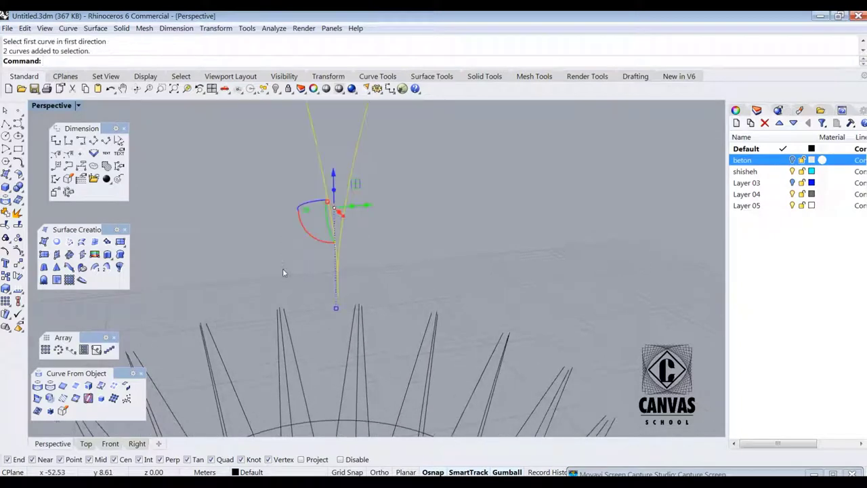
{"action": "key", "text": "Return"}
{"action": "left_click", "coordinate": [337, 282]}
{"action": "key", "text": "Return"}
{"action": "scroll", "coordinate": [340, 276], "scroll_direction": "down", "scroll_amount": 4}
{"action": "key", "text": "Escape"}
Step: Try to fill the wedge outline with a Patch surface using 5 U spans and 10 V spans
{"action": "mouse_move", "coordinate": [291, 220]}
{"action": "right_mouse_down"}
{"action": "mouse_move", "coordinate": [361, 251]}
{"action": "mouse_move", "coordinate": [285, 214]}
{"action": "right_mouse_up"}
{"action": "left_click", "coordinate": [331, 214]}
{"action": "left_click", "coordinate": [56, 241]}
{"action": "left_click", "coordinate": [107, 241]}
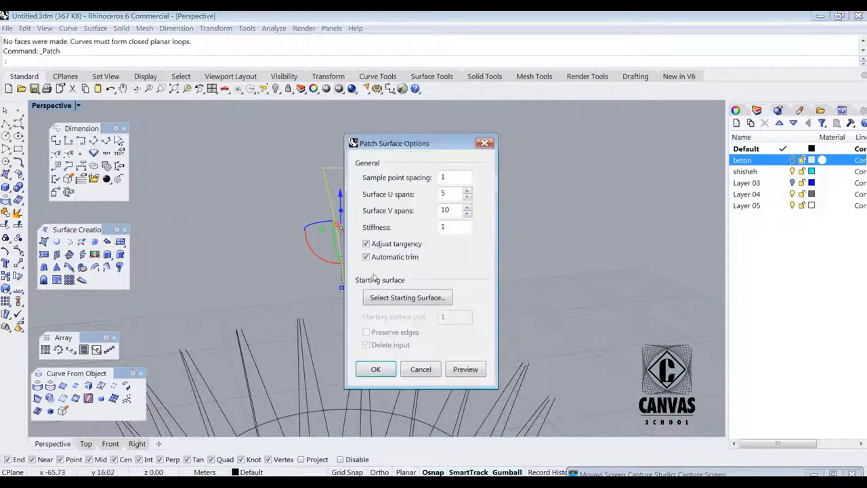
{"action": "left_click", "coordinate": [380, 366]}
{"action": "key", "text": "Escape"}
Step: Check the patch surface's shape from the side and undo the patch
{"action": "right_click_drag", "start_coordinate": [382, 338], "coordinate": [252, 227]}
{"action": "scroll", "coordinate": [273, 210], "scroll_direction": "up", "scroll_amount": 8}
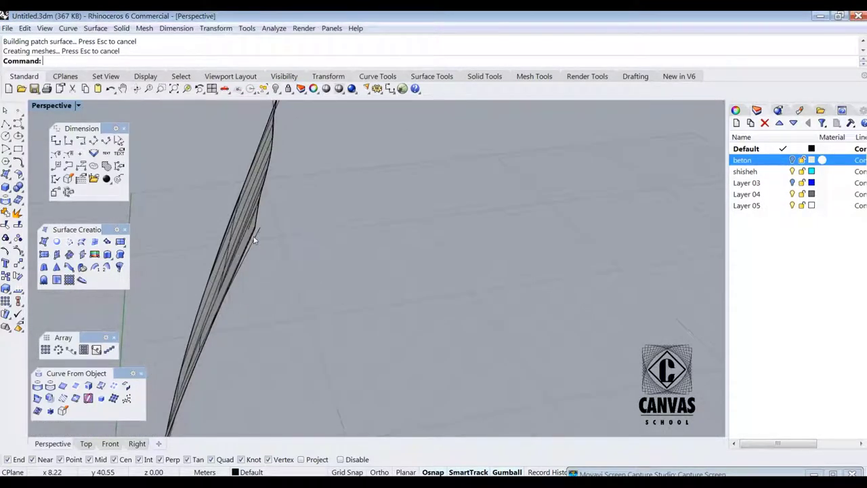
{"action": "left_click", "coordinate": [251, 232]}
{"action": "left_click", "coordinate": [254, 235]}
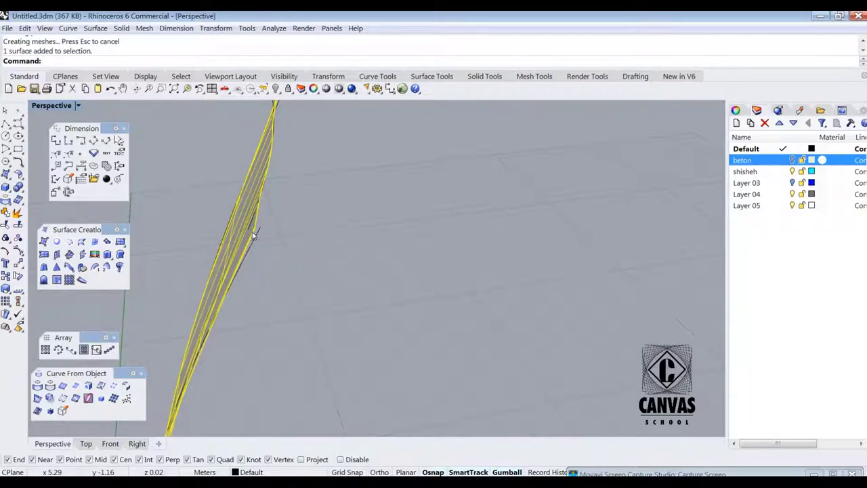
{"action": "key", "text": "Escape"}
{"action": "right_click_drag", "start_coordinate": [252, 233], "coordinate": [422, 226]}
{"action": "key", "text": "ctrl+z"}
Step: Build a network surface from the short upper arc and the two side curves of the wedge outline
{"action": "left_click", "coordinate": [423, 228]}
{"action": "scroll", "coordinate": [409, 234], "scroll_direction": "up", "scroll_amount": 4}
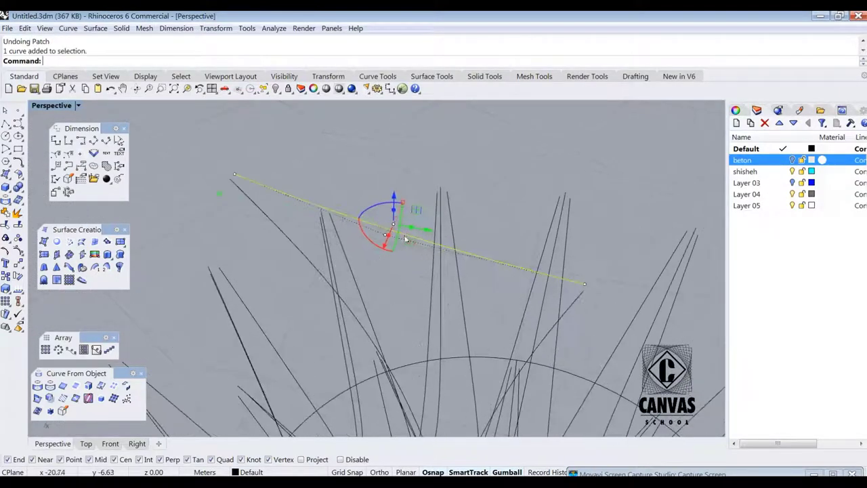
{"action": "left_click", "coordinate": [584, 284]}
{"action": "left_click", "coordinate": [583, 291]}
{"action": "key", "text": "Escape"}
{"action": "right_click_drag", "start_coordinate": [453, 252], "coordinate": [437, 325]}
{"action": "left_click", "coordinate": [81, 241]}
{"action": "left_click", "coordinate": [391, 271]}
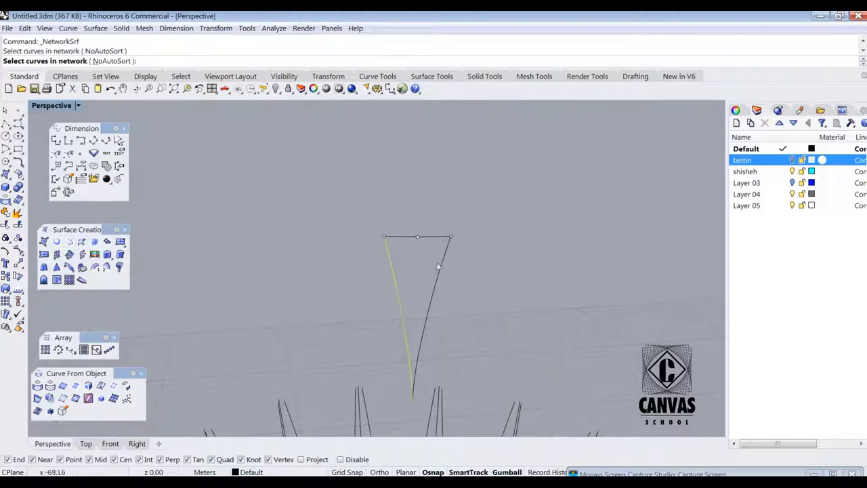
{"action": "key", "text": "Return"}
{"action": "left_click", "coordinate": [389, 384]}
Step: Show the beton layer again and change the new wedge surface to that layer
{"action": "left_click", "coordinate": [427, 284]}
{"action": "scroll", "coordinate": [422, 248], "scroll_direction": "down", "scroll_amount": 9}
{"action": "right_click_drag", "start_coordinate": [421, 248], "coordinate": [421, 300]}
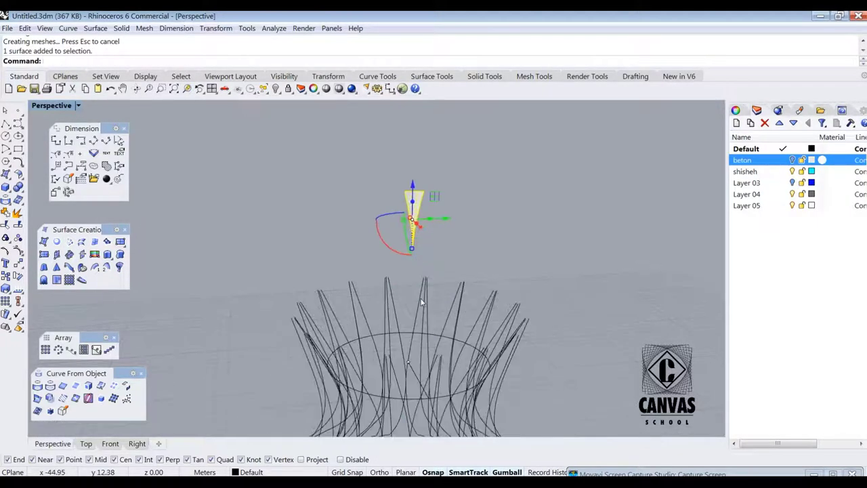
{"action": "type", "text": "m"}
{"action": "key", "text": "Return"}
{"action": "scroll", "coordinate": [412, 246], "scroll_direction": "up", "scroll_amount": 2}
{"action": "key", "text": "Escape"}
{"action": "right_click", "coordinate": [742, 160]}
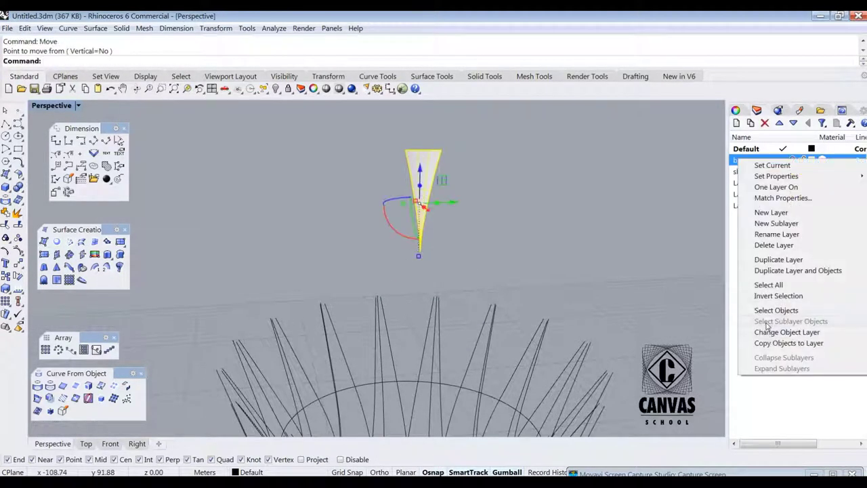
{"action": "left_click", "coordinate": [765, 332]}
Step: Move the wedge surface from its lower tip down to the point where the two adjacent columns meet
{"action": "left_click", "coordinate": [431, 191]}
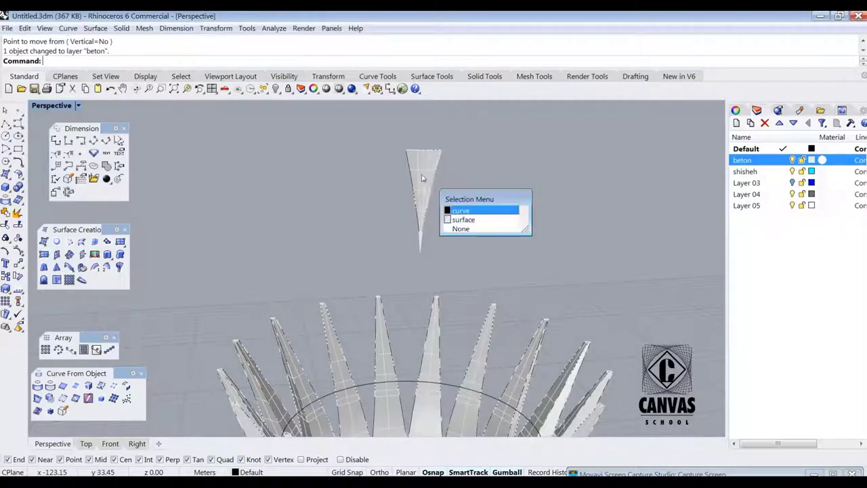
{"action": "left_click", "coordinate": [461, 209]}
{"action": "key", "text": "Return"}
{"action": "left_click", "coordinate": [420, 252]}
{"action": "scroll", "coordinate": [418, 271], "scroll_direction": "up", "scroll_amount": 6}
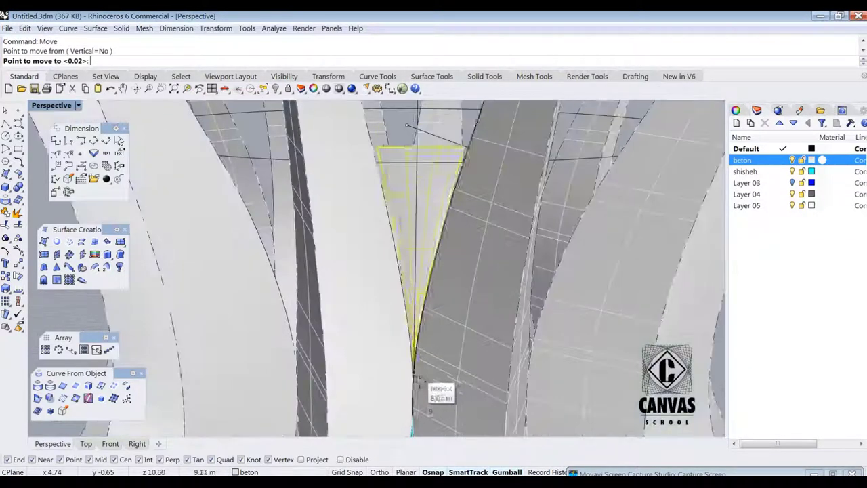
{"action": "left_click", "coordinate": [414, 378]}
{"action": "scroll", "coordinate": [406, 170], "scroll_direction": "down", "scroll_amount": 10}
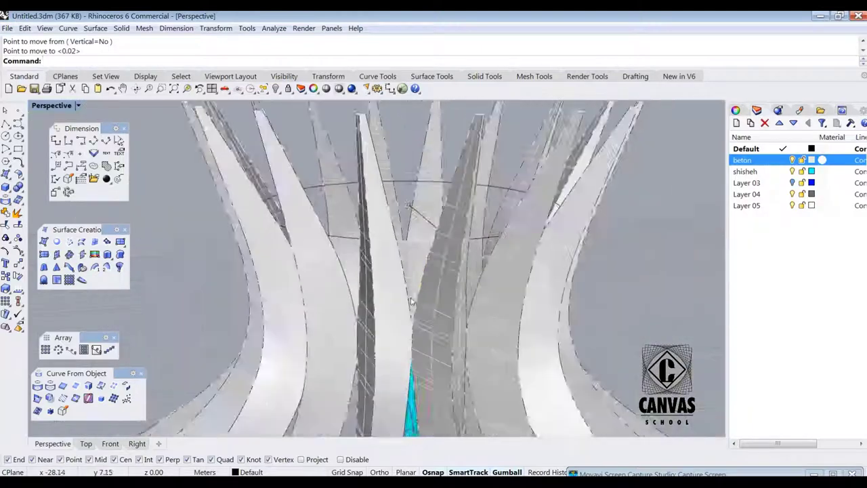
Step: Delete the leftover wedge curves above the structure and change the wedge surface to the shisheh layer
{"action": "key", "text": "Delete"}
{"action": "scroll", "coordinate": [407, 162], "scroll_direction": "up", "scroll_amount": 4}
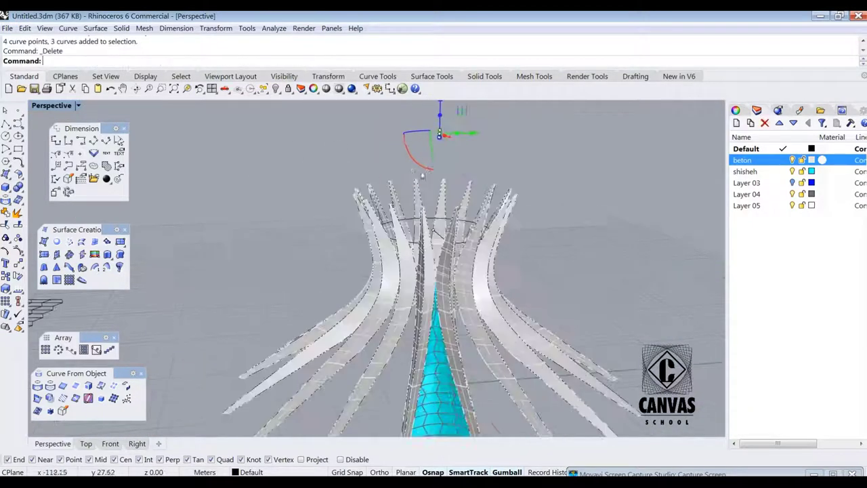
{"action": "scroll", "coordinate": [437, 252], "scroll_direction": "up", "scroll_amount": 6}
{"action": "left_click", "coordinate": [438, 251]}
{"action": "scroll", "coordinate": [438, 252], "scroll_direction": "down", "scroll_amount": 6}
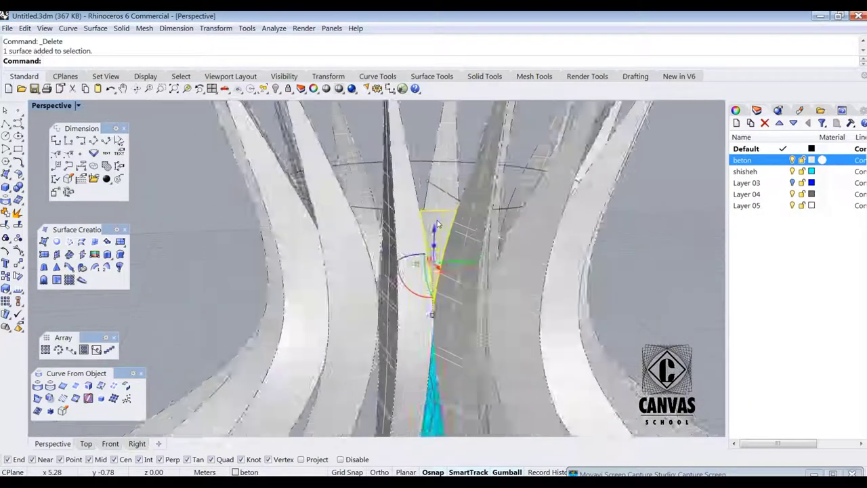
{"action": "scroll", "coordinate": [436, 362], "scroll_direction": "up", "scroll_amount": 5}
{"action": "right_click", "coordinate": [759, 171]}
{"action": "left_click", "coordinate": [759, 344]}
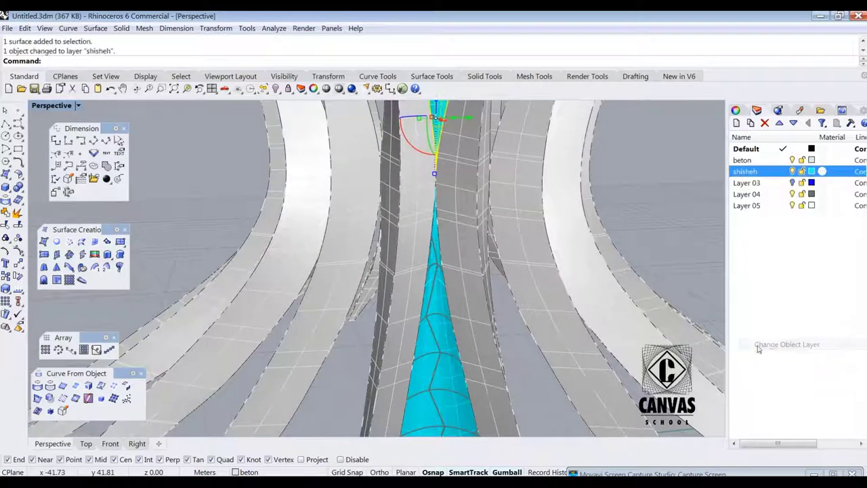
Step: Polar-array the glass panel, its pipe frames and the wedge surface around the structure's centre, 16 items over 360 degrees
{"action": "key", "text": "ctrl+a"}
{"action": "scroll", "coordinate": [406, 325], "scroll_direction": "down", "scroll_amount": 4}
{"action": "scroll", "coordinate": [211, 261], "scroll_direction": "up", "scroll_amount": 4}
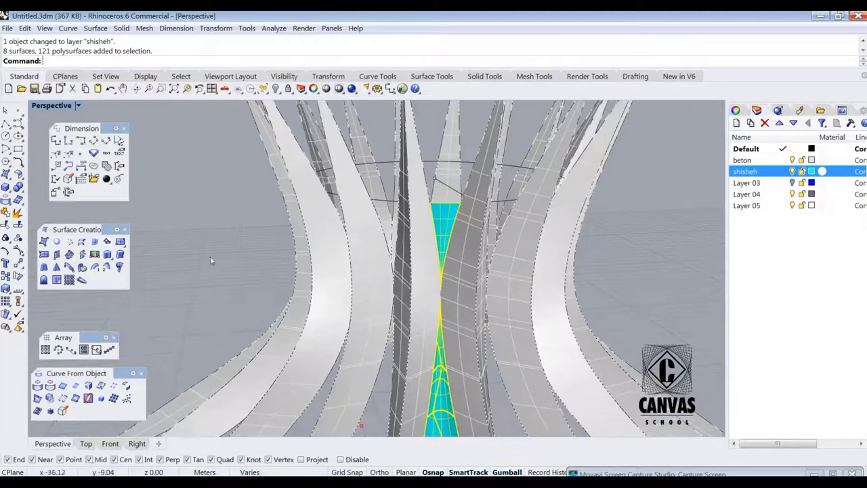
{"action": "left_click", "coordinate": [58, 349]}
{"action": "left_click", "coordinate": [437, 183]}
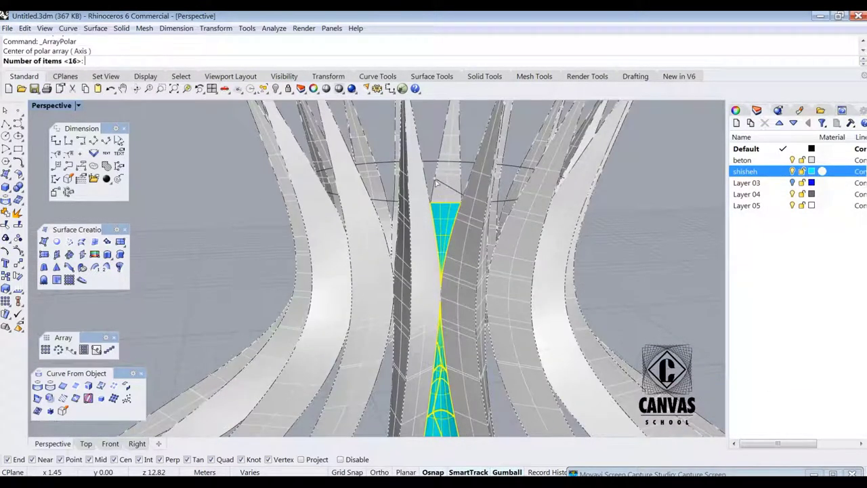
{"action": "key", "text": "Return"}
{"action": "key", "text": "Return"}
{"action": "key", "text": "Return"}
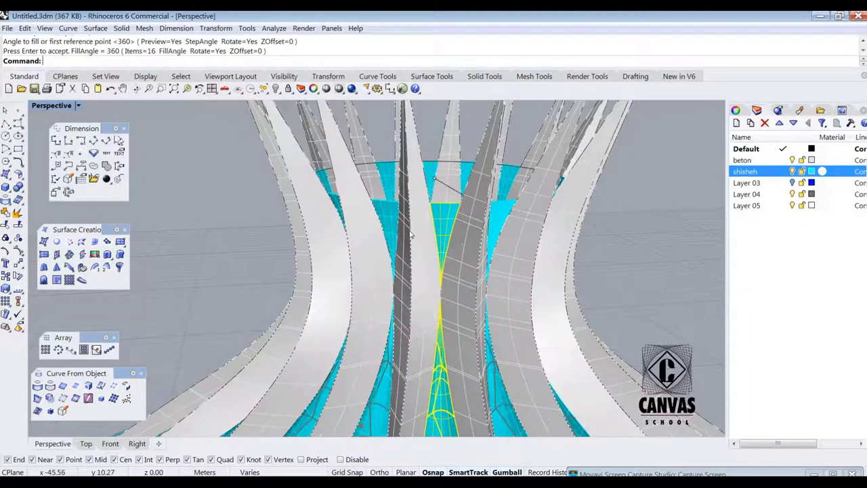
Step: Delete the leftover flat pattern curves lying beside the structure
{"action": "scroll", "coordinate": [502, 292], "scroll_direction": "down", "scroll_amount": 5}
{"action": "scroll", "coordinate": [501, 292], "scroll_direction": "down", "scroll_amount": 2}
{"action": "right_click_drag", "start_coordinate": [501, 292], "coordinate": [447, 244]}
{"action": "scroll", "coordinate": [436, 237], "scroll_direction": "up", "scroll_amount": 5}
{"action": "scroll", "coordinate": [386, 237], "scroll_direction": "down", "scroll_amount": 4}
{"action": "left_click", "coordinate": [186, 298]}
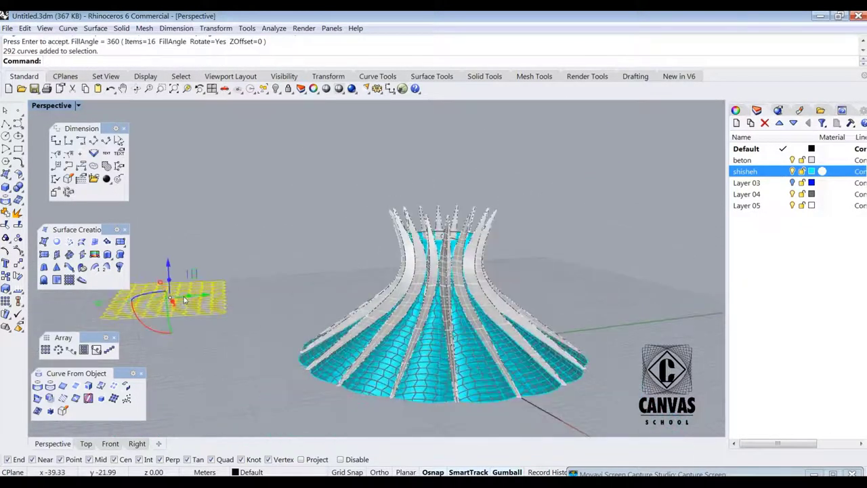
{"action": "key", "text": "Delete"}
Step: Create a planar surface from the circle running along the upper edges of the glass wedges
{"action": "right_click_drag", "start_coordinate": [332, 200], "coordinate": [365, 234]}
{"action": "scroll", "coordinate": [556, 252], "scroll_direction": "up", "scroll_amount": 5}
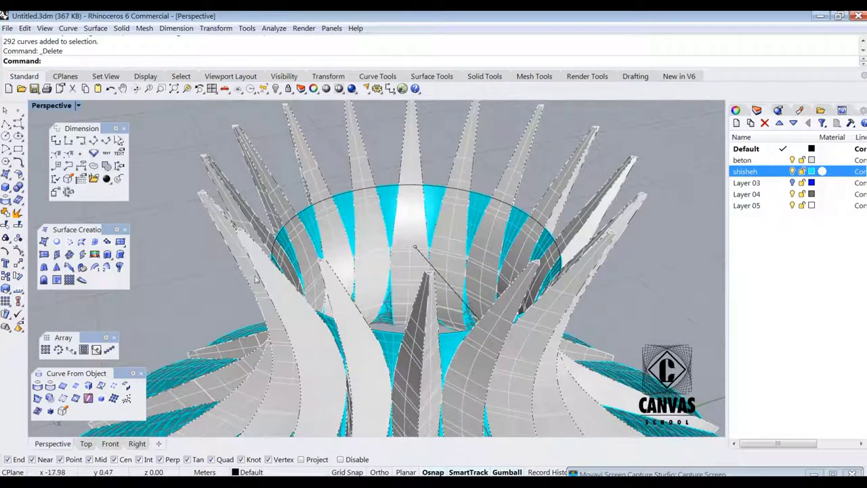
{"action": "left_click", "coordinate": [308, 208]}
{"action": "left_click", "coordinate": [342, 233]}
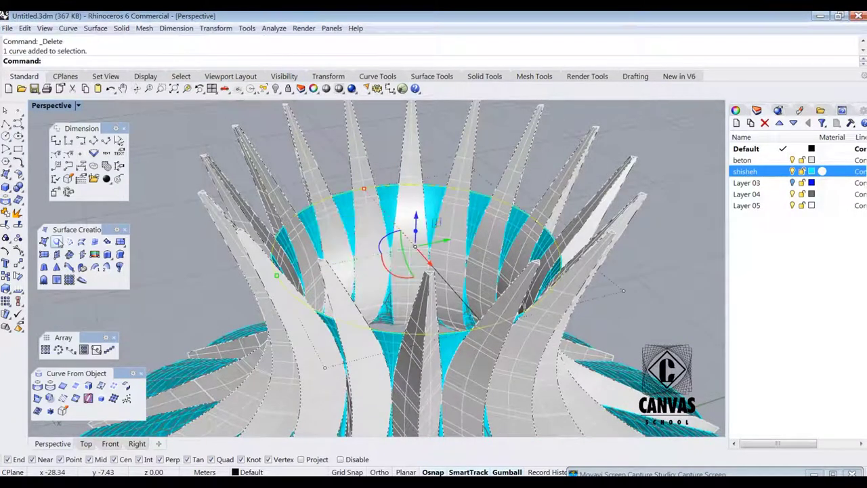
{"action": "left_click", "coordinate": [57, 241]}
Step: Try to offset the circle bounding the planar roof surface
{"action": "left_click", "coordinate": [466, 330]}
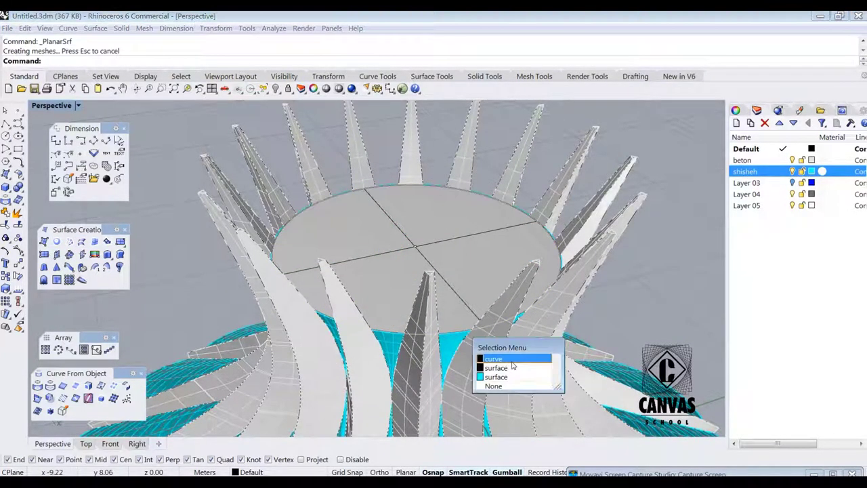
{"action": "left_click", "coordinate": [495, 353]}
{"action": "scroll", "coordinate": [458, 340], "scroll_direction": "up", "scroll_amount": 3}
{"action": "key", "text": "ctrl+z"}
{"action": "scroll", "coordinate": [385, 333], "scroll_direction": "up", "scroll_amount": 3}
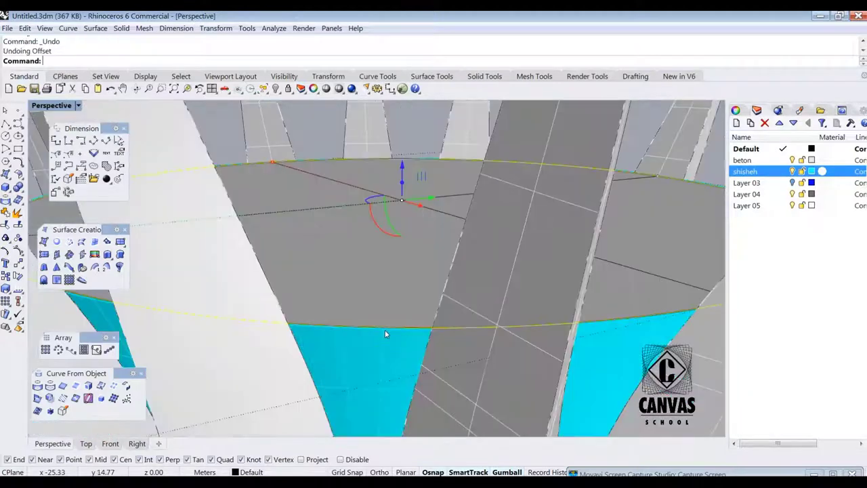
Step: Try to scale the roof circle slightly outward about its centre, to a radius of about 4.06 m
{"action": "left_click", "coordinate": [413, 129]}
{"action": "left_click", "coordinate": [378, 326]}
{"action": "left_click", "coordinate": [373, 327]}
{"action": "left_click", "coordinate": [418, 360]}
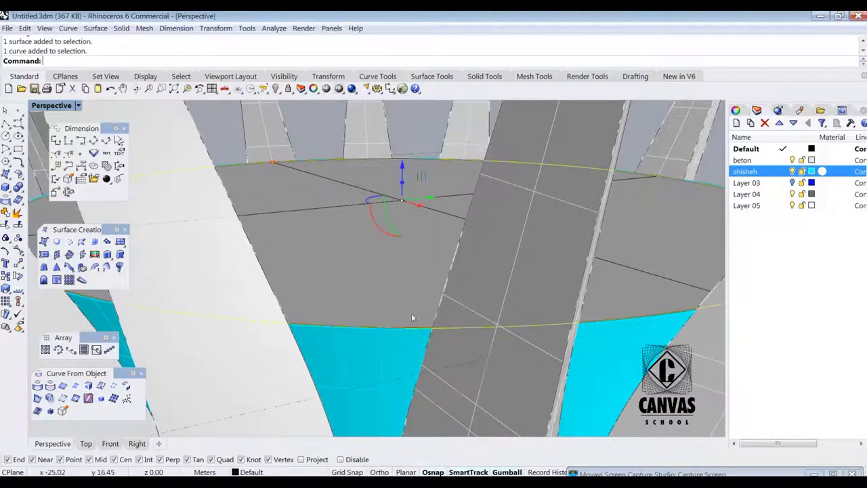
{"action": "right_click_drag", "start_coordinate": [405, 195], "coordinate": [406, 208]}
{"action": "scroll", "coordinate": [434, 196], "scroll_direction": "down", "scroll_amount": 7}
{"action": "scroll", "coordinate": [501, 161], "scroll_direction": "up", "scroll_amount": 7}
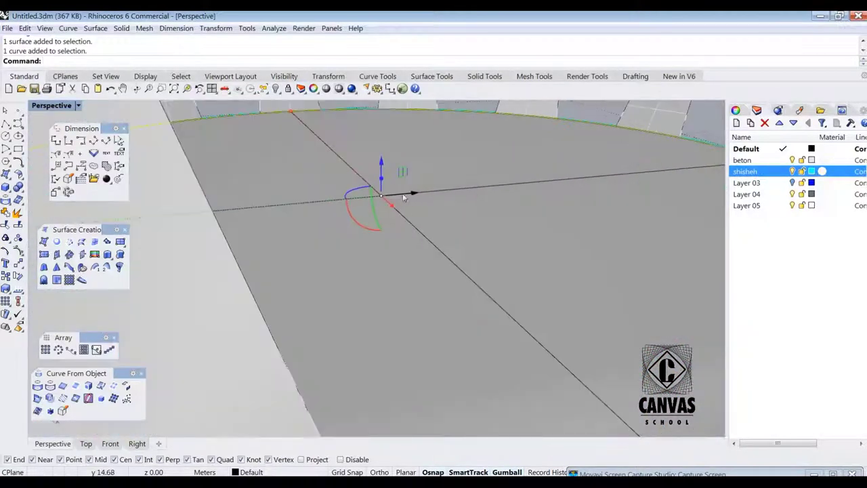
{"action": "scroll", "coordinate": [404, 197], "scroll_direction": "down", "scroll_amount": 6}
{"action": "scroll", "coordinate": [178, 214], "scroll_direction": "up", "scroll_amount": 4}
{"action": "left_click_drag", "start_coordinate": [195, 213], "coordinate": [189, 213], "text": "shift"}
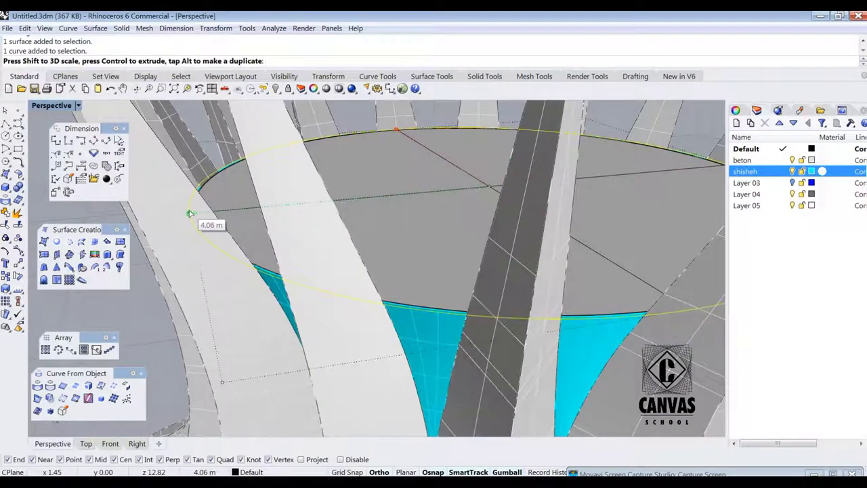
{"action": "left_click_drag", "start_coordinate": [191, 213], "coordinate": [189, 213]}
Step: Try to select a second circle along the edge of the planar roof surface
{"action": "scroll", "coordinate": [434, 311], "scroll_direction": "up", "scroll_amount": 4}
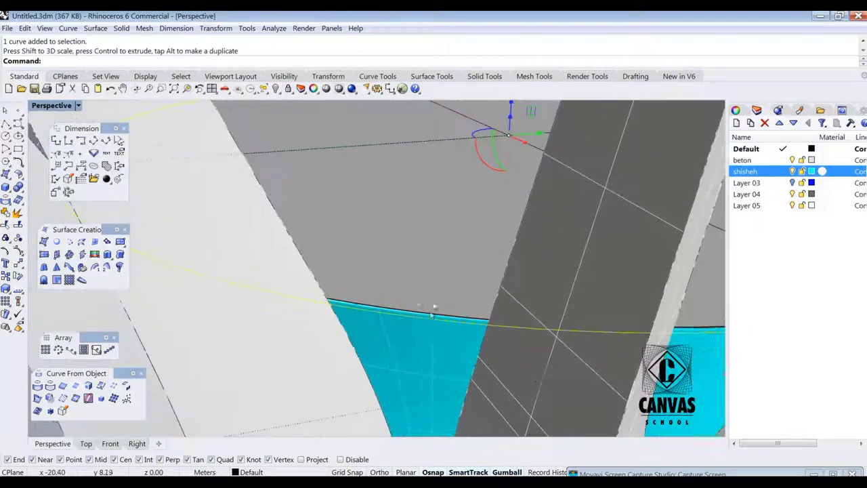
{"action": "left_click", "coordinate": [430, 315]}
{"action": "left_click", "coordinate": [477, 341]}
{"action": "left_click", "coordinate": [450, 316]}
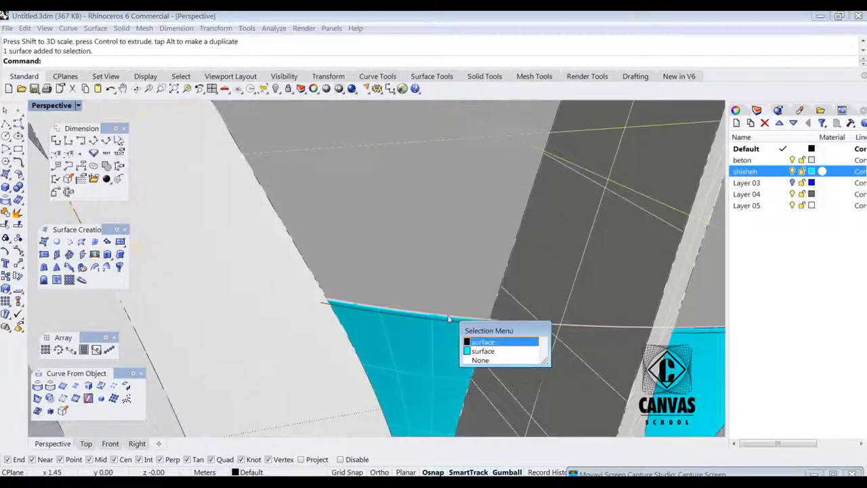
{"action": "left_click", "coordinate": [441, 316]}
{"action": "scroll", "coordinate": [453, 290], "scroll_direction": "down", "scroll_amount": 4}
{"action": "left_click", "coordinate": [437, 320]}
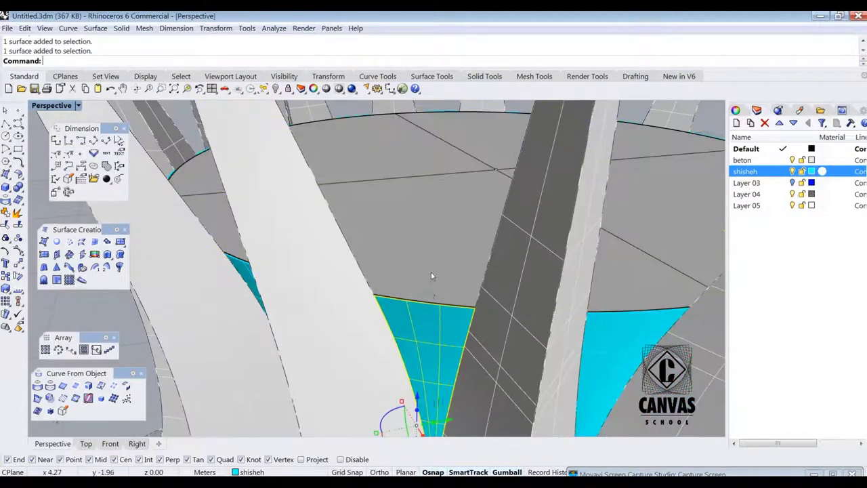
Step: Make a slightly larger concentric copy of the roof circle by scaling it outward about its centre
{"action": "left_click", "coordinate": [432, 273]}
{"action": "left_click", "coordinate": [432, 302]}
{"action": "left_click", "coordinate": [466, 329]}
{"action": "mouse_move", "coordinate": [163, 196]}
{"action": "left_mouse_down"}
{"action": "mouse_move", "coordinate": [147, 200]}
{"action": "mouse_move", "coordinate": [160, 196]}
{"action": "left_mouse_up"}
Step: Create a flat ring surface between the original roof circle and its enlarged copy
{"action": "scroll", "coordinate": [434, 310], "scroll_direction": "up", "scroll_amount": 3}
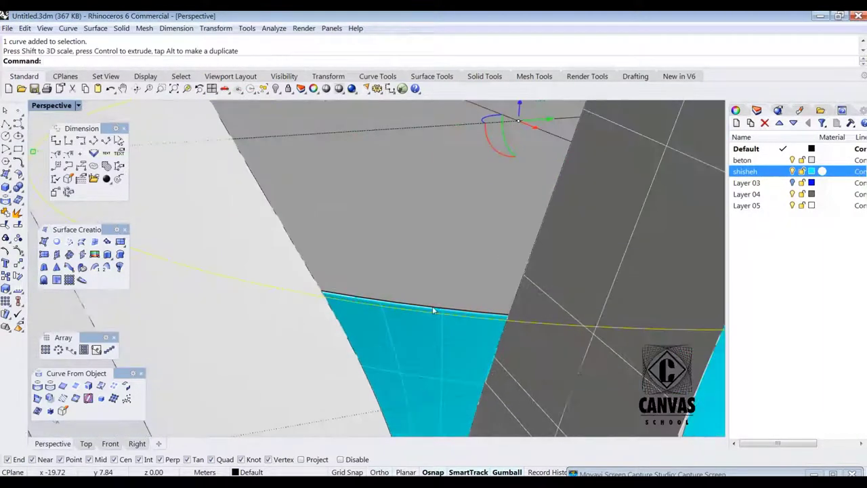
{"action": "left_click", "coordinate": [435, 310]}
{"action": "left_click", "coordinate": [483, 336]}
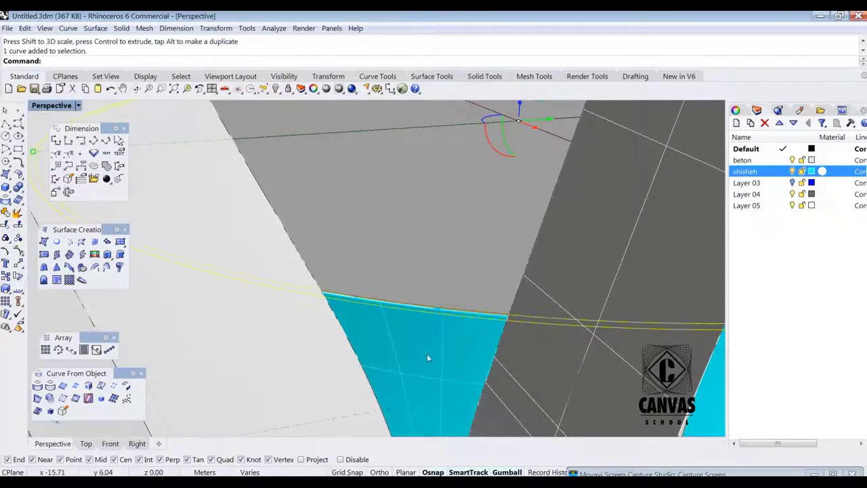
{"action": "left_click", "coordinate": [59, 241]}
Step: Try to extrude the two selected roof circles upward and undo the extrusion
{"action": "scroll", "coordinate": [356, 302], "scroll_direction": "up", "scroll_amount": 4}
{"action": "scroll", "coordinate": [412, 319], "scroll_direction": "down", "scroll_amount": 5}
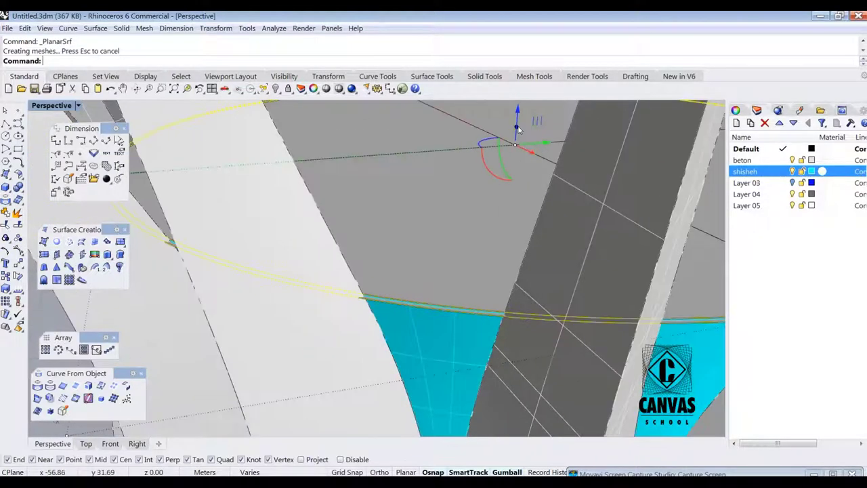
{"action": "left_click_drag", "start_coordinate": [519, 129], "coordinate": [516, 116]}
{"action": "scroll", "coordinate": [494, 325], "scroll_direction": "down", "scroll_amount": 3}
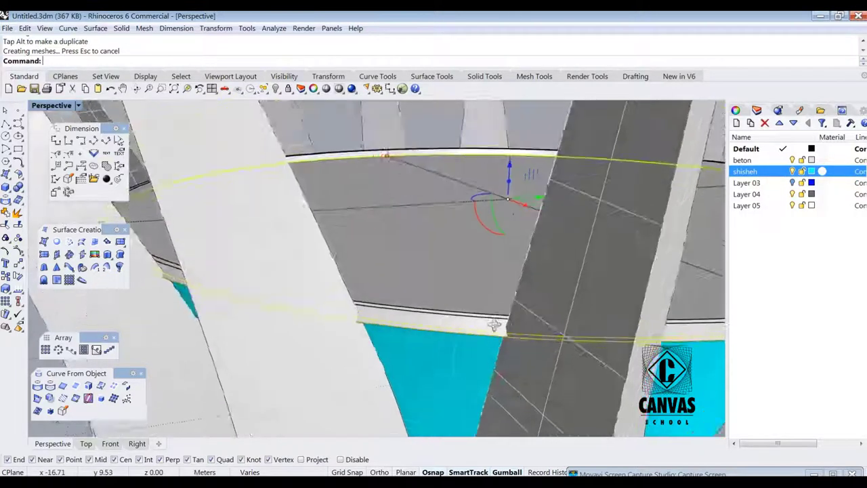
{"action": "scroll", "coordinate": [469, 302], "scroll_direction": "up", "scroll_amount": 5}
{"action": "mouse_move", "coordinate": [468, 303]}
{"action": "right_mouse_down"}
{"action": "mouse_move", "coordinate": [372, 292]}
{"action": "mouse_move", "coordinate": [470, 304]}
{"action": "right_mouse_up"}
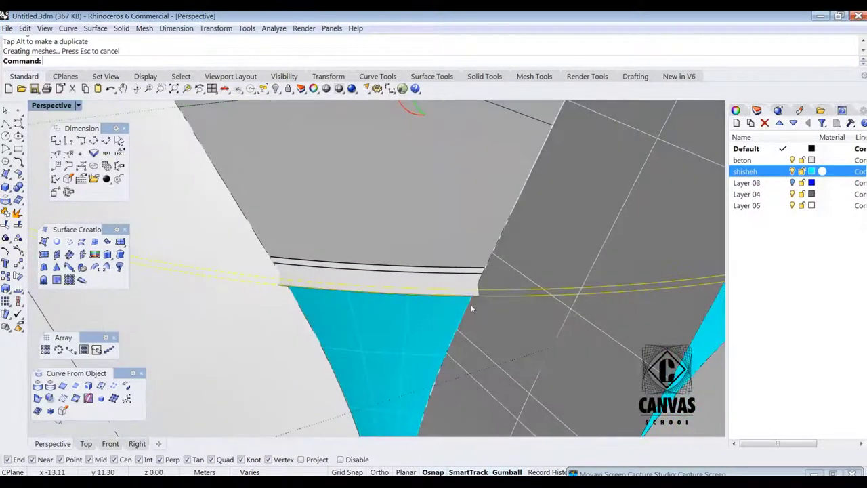
{"action": "key", "text": "ctrl+z"}
Step: Extrude the flat ring surface slightly upward to form a solid rim around the roof
{"action": "left_click", "coordinate": [440, 293]}
{"action": "left_click", "coordinate": [481, 328]}
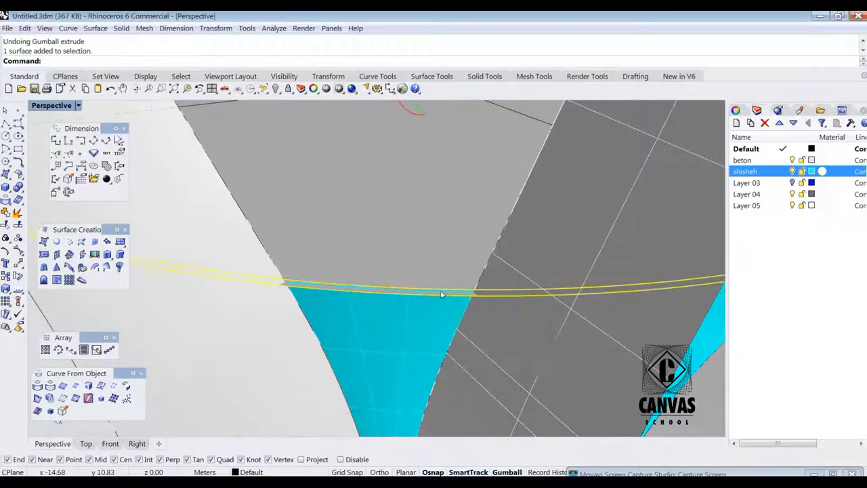
{"action": "scroll", "coordinate": [440, 295], "scroll_direction": "up", "scroll_amount": 4}
{"action": "left_click", "coordinate": [437, 298]}
{"action": "left_click", "coordinate": [438, 296]}
{"action": "left_click", "coordinate": [441, 295]}
{"action": "left_click", "coordinate": [441, 296]}
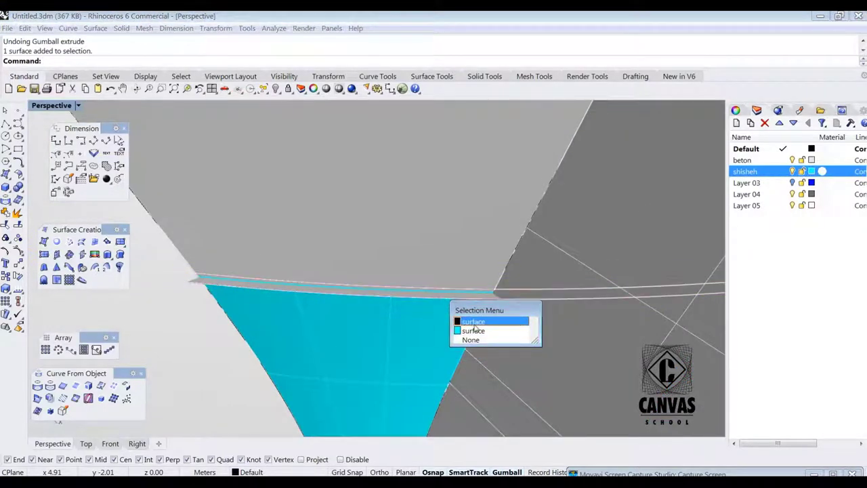
{"action": "left_click", "coordinate": [474, 324]}
{"action": "scroll", "coordinate": [373, 298], "scroll_direction": "down", "scroll_amount": 5}
{"action": "right_click_drag", "start_coordinate": [373, 299], "coordinate": [404, 122]}
{"action": "left_click_drag", "start_coordinate": [405, 122], "coordinate": [405, 117]}
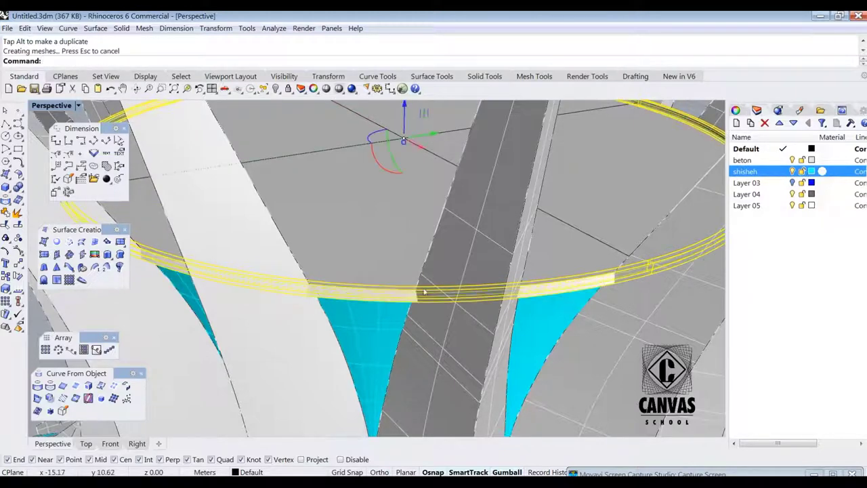
Step: Delete the leftover roof circle curves lying along the roof rim, keeping the rim solid
{"action": "scroll", "coordinate": [390, 304], "scroll_direction": "up", "scroll_amount": 3}
{"action": "scroll", "coordinate": [389, 298], "scroll_direction": "up", "scroll_amount": 4}
{"action": "left_click", "coordinate": [387, 289]}
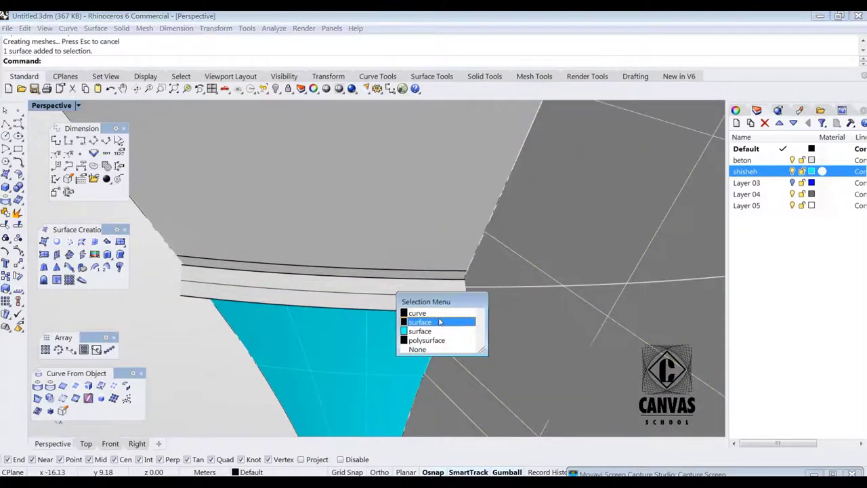
{"action": "left_click", "coordinate": [439, 322]}
{"action": "scroll", "coordinate": [431, 291], "scroll_direction": "down", "scroll_amount": 5}
{"action": "key", "text": "Escape"}
{"action": "right_click_drag", "start_coordinate": [434, 338], "coordinate": [433, 296]}
{"action": "left_click", "coordinate": [431, 293]}
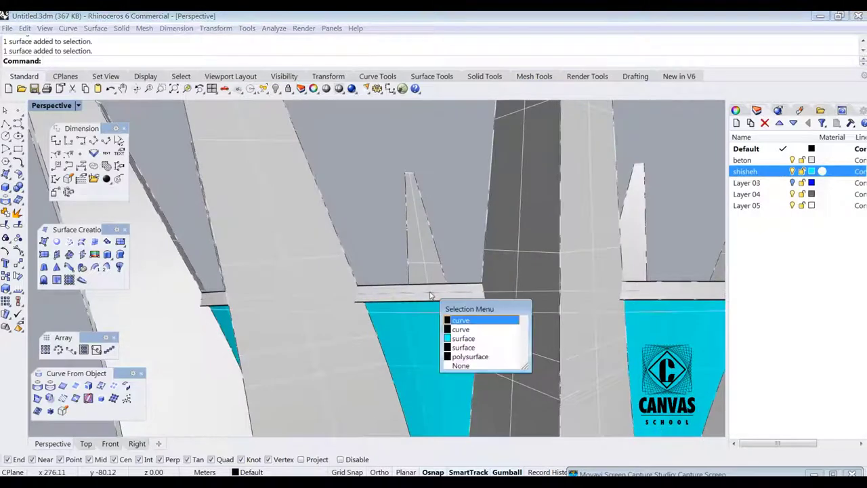
{"action": "left_click", "coordinate": [468, 328]}
{"action": "left_click", "coordinate": [452, 294]}
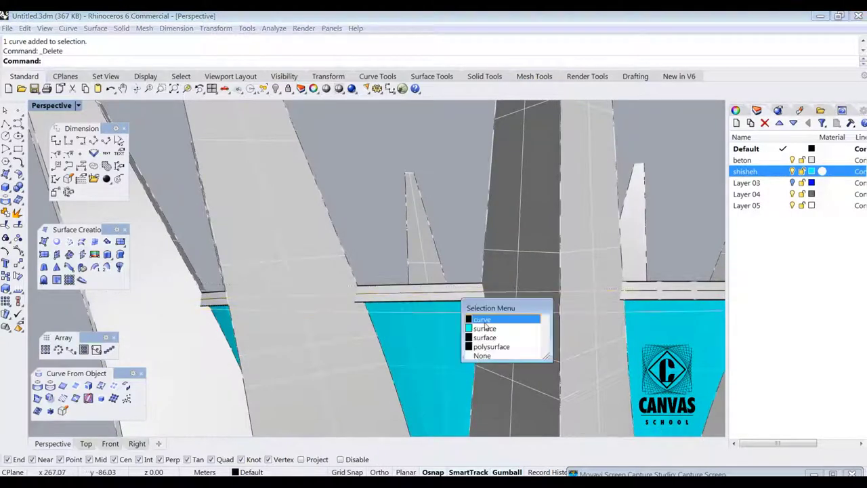
{"action": "left_click", "coordinate": [484, 321]}
{"action": "key", "text": "Delete"}
Step: Inspect the roof rim between the columns up close, and then the whole structure from outside
{"action": "right_click_drag", "start_coordinate": [423, 227], "coordinate": [431, 273]}
{"action": "left_click", "coordinate": [447, 217]}
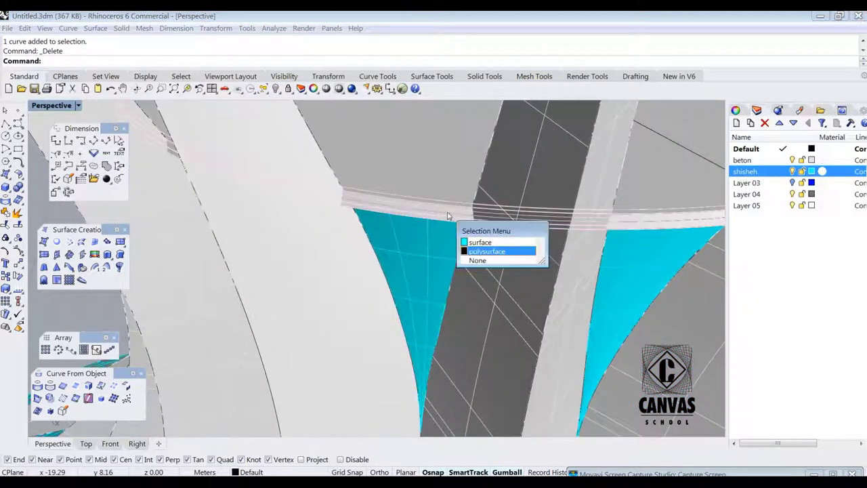
{"action": "left_click", "coordinate": [448, 217]}
{"action": "left_click", "coordinate": [64, 207]}
{"action": "scroll", "coordinate": [246, 225], "scroll_direction": "down", "scroll_amount": 6}
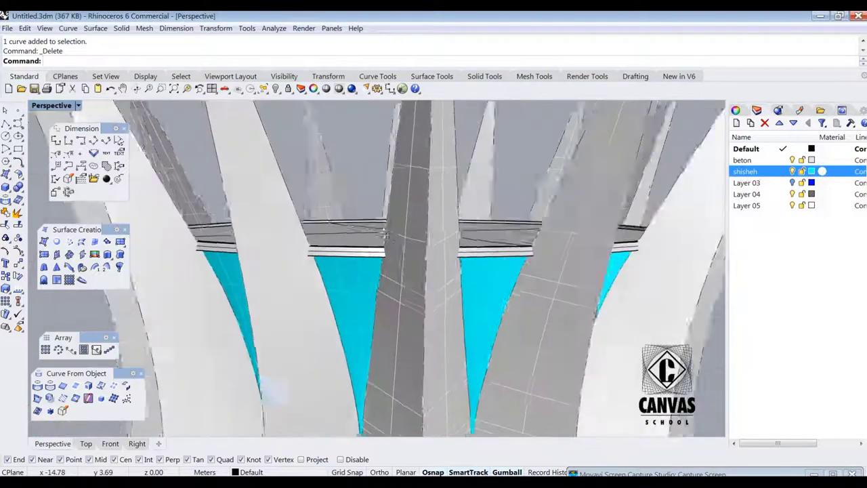
{"action": "scroll", "coordinate": [385, 256], "scroll_direction": "up", "scroll_amount": 4}
{"action": "scroll", "coordinate": [385, 256], "scroll_direction": "down", "scroll_amount": 5}
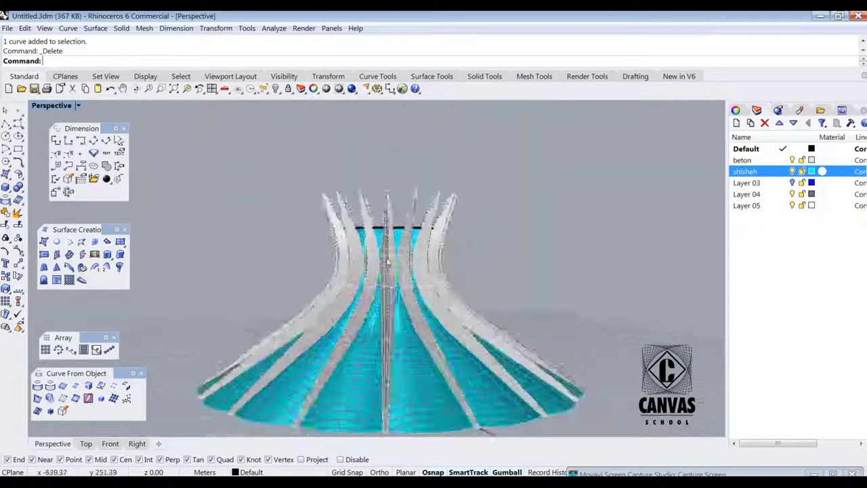
Step: Open the Brasilia reference photo numbered 1156 and examine the cross above the roof, then put the photo away
{"action": "key", "text": "alt+Tab"}
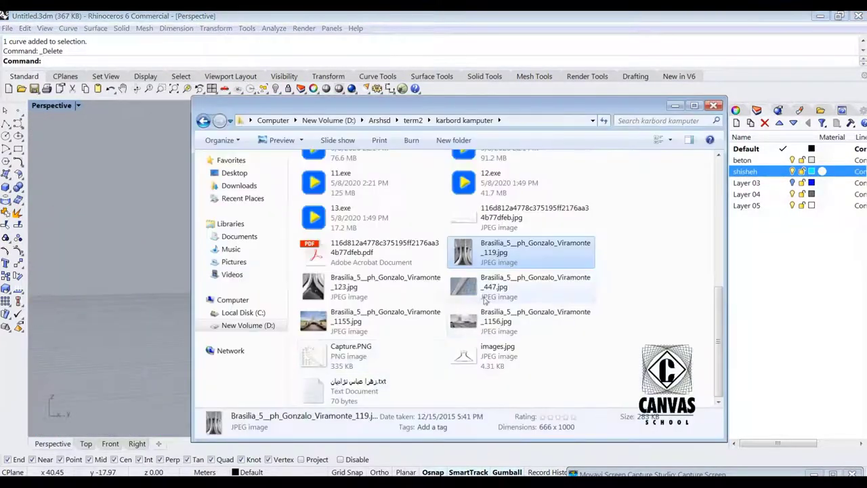
{"action": "double_click", "coordinate": [478, 319]}
{"action": "scroll", "coordinate": [361, 203], "scroll_direction": "up", "scroll_amount": 4}
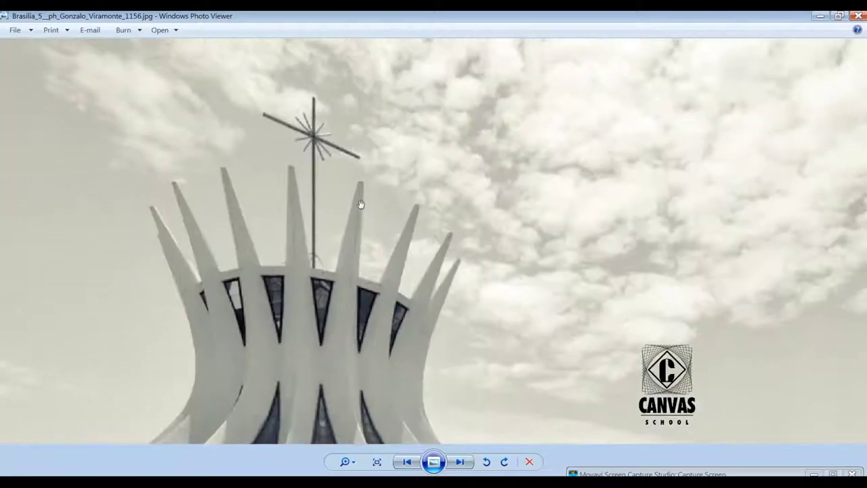
{"action": "scroll", "coordinate": [361, 204], "scroll_direction": "down", "scroll_amount": 3}
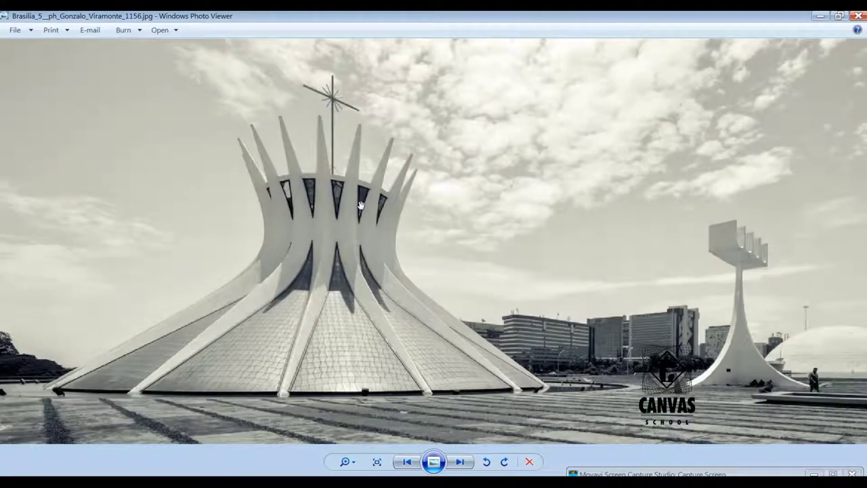
{"action": "left_click", "coordinate": [821, 19]}
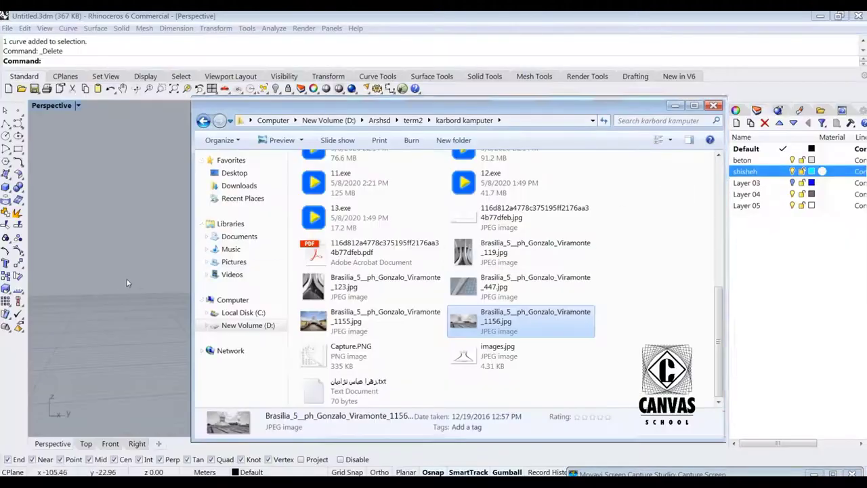
Step: Draw a straight 9 m polyline on the ground plane beside the building as the cross's main line
{"action": "left_click", "coordinate": [127, 283]}
{"action": "scroll", "coordinate": [278, 234], "scroll_direction": "down", "scroll_amount": 6}
{"action": "scroll", "coordinate": [259, 265], "scroll_direction": "up", "scroll_amount": 6}
{"action": "left_click", "coordinate": [6, 124]}
{"action": "left_click", "coordinate": [323, 306]}
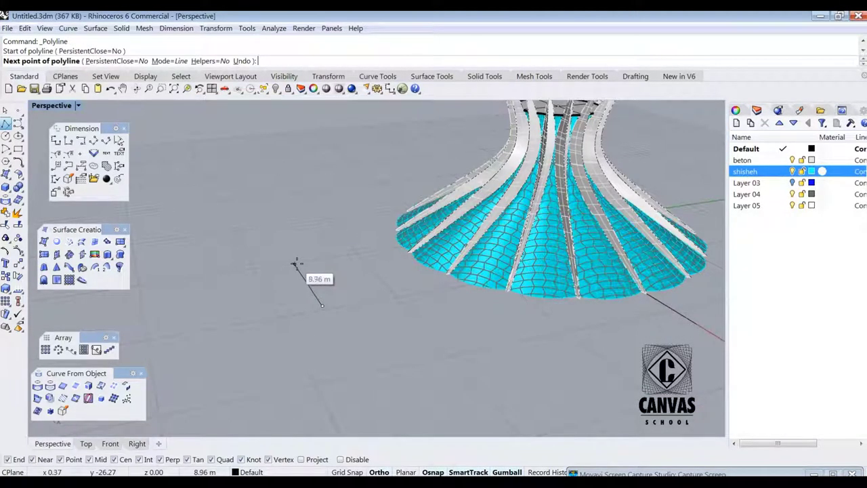
{"action": "scroll", "coordinate": [297, 264], "scroll_direction": "up", "scroll_amount": 1}
{"action": "scroll", "coordinate": [297, 264], "scroll_direction": "up", "scroll_amount": 1}
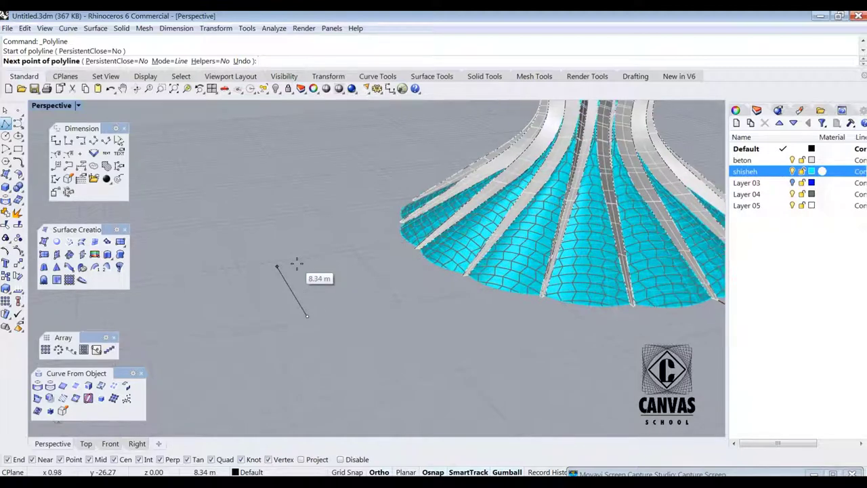
{"action": "scroll", "coordinate": [296, 264], "scroll_direction": "up", "scroll_amount": 1}
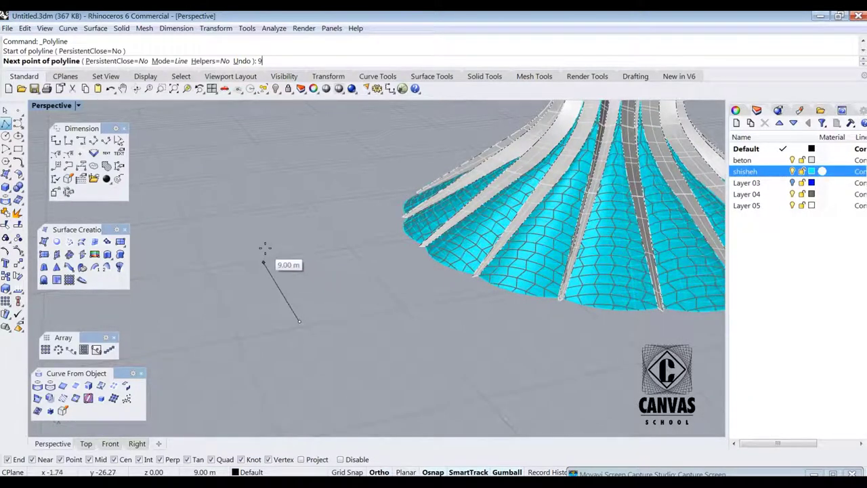
{"action": "left_click", "coordinate": [264, 248], "text": "shift"}
{"action": "scroll", "coordinate": [312, 246], "scroll_direction": "down", "scroll_amount": 1}
{"action": "right_click", "coordinate": [312, 249]}
Step: Make a copy of the 9 m line turned perpendicular to it and shift the copy toward the main line's far end
{"action": "scroll", "coordinate": [315, 275], "scroll_direction": "up", "scroll_amount": 5}
{"action": "left_click", "coordinate": [321, 280]}
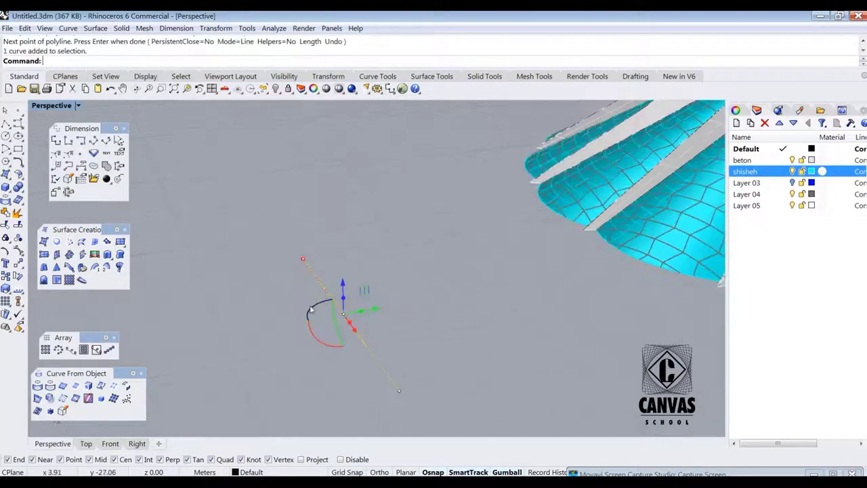
{"action": "left_click_drag", "start_coordinate": [312, 310], "coordinate": [378, 282]}
{"action": "key", "text": "F8"}
{"action": "left_click_drag", "start_coordinate": [355, 328], "coordinate": [306, 278]}
{"action": "scroll", "coordinate": [344, 286], "scroll_direction": "down", "scroll_amount": 3}
{"action": "left_click", "coordinate": [338, 265]}
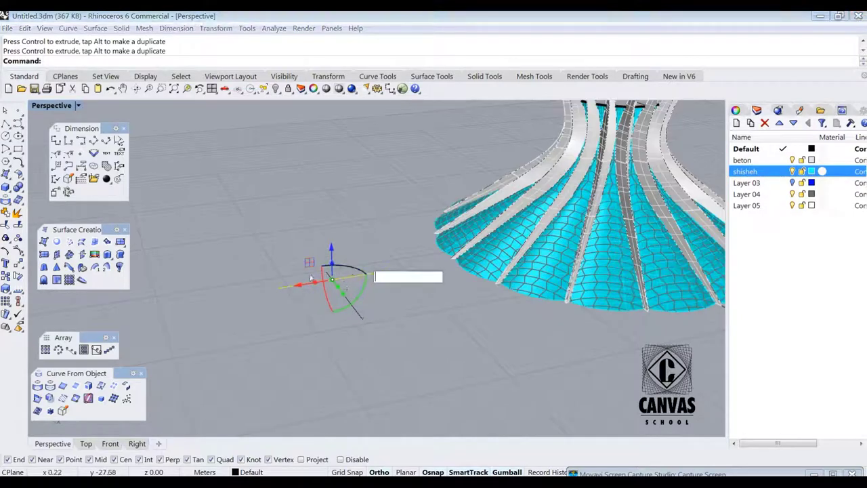
Step: Shorten the perpendicular crossbar line from its end and centre it on the main line
{"action": "left_click_drag", "start_coordinate": [283, 288], "coordinate": [315, 284]}
{"action": "scroll", "coordinate": [319, 281], "scroll_direction": "up", "scroll_amount": 8}
{"action": "right_click_drag", "start_coordinate": [318, 281], "coordinate": [325, 292]}
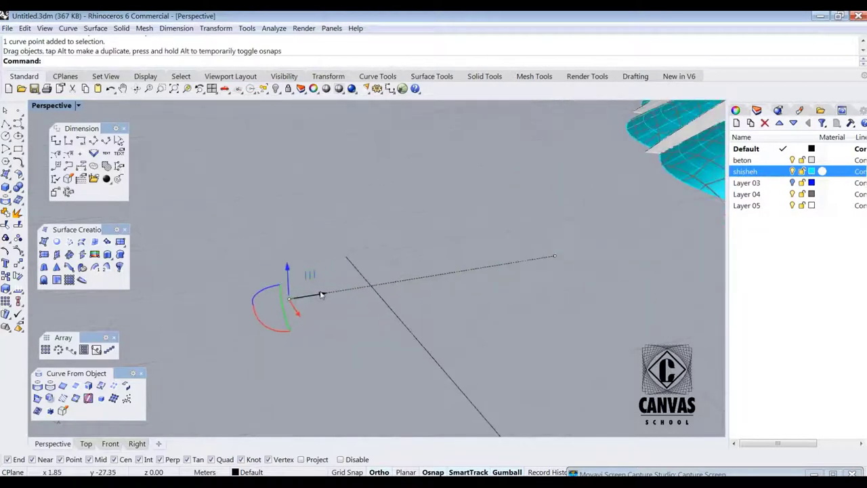
{"action": "left_click", "coordinate": [400, 283]}
{"action": "left_click_drag", "start_coordinate": [422, 279], "coordinate": [372, 287]}
{"action": "left_click", "coordinate": [429, 298]}
Step: Shift the crossbar slightly along the main line, away from the nearer end
{"action": "right_click_drag", "start_coordinate": [434, 288], "coordinate": [396, 317]}
{"action": "scroll", "coordinate": [406, 311], "scroll_direction": "down", "scroll_amount": 5}
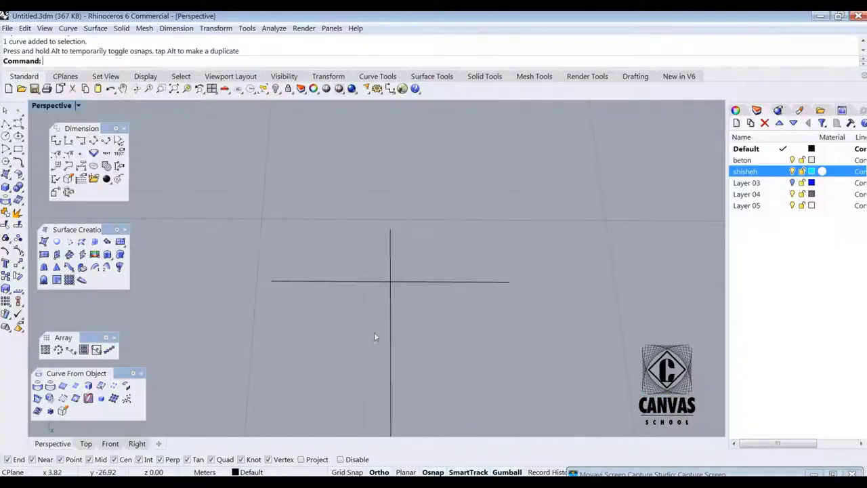
{"action": "left_click", "coordinate": [386, 310]}
{"action": "left_click_drag", "start_coordinate": [386, 311], "coordinate": [395, 317]}
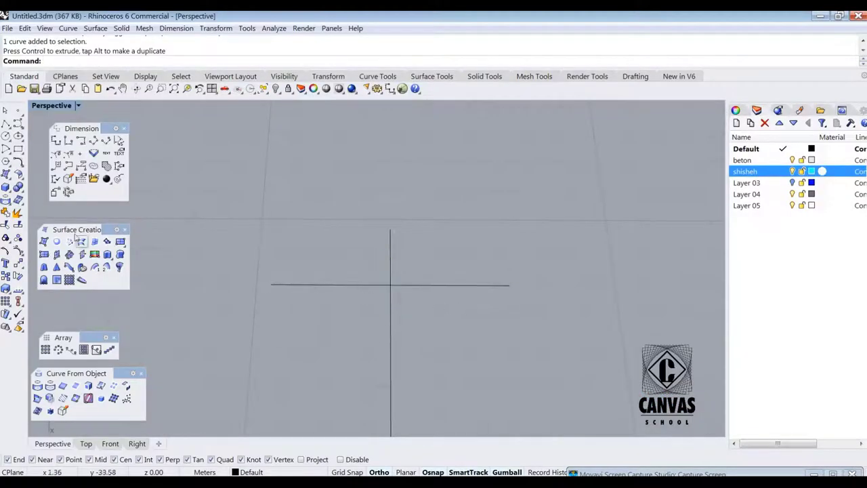
Step: Set up a copying rotation of the crossbar about its crossing with the main line, with an angle of 30 degrees
{"action": "type", "text": "ot"}
{"action": "key", "text": "Return"}
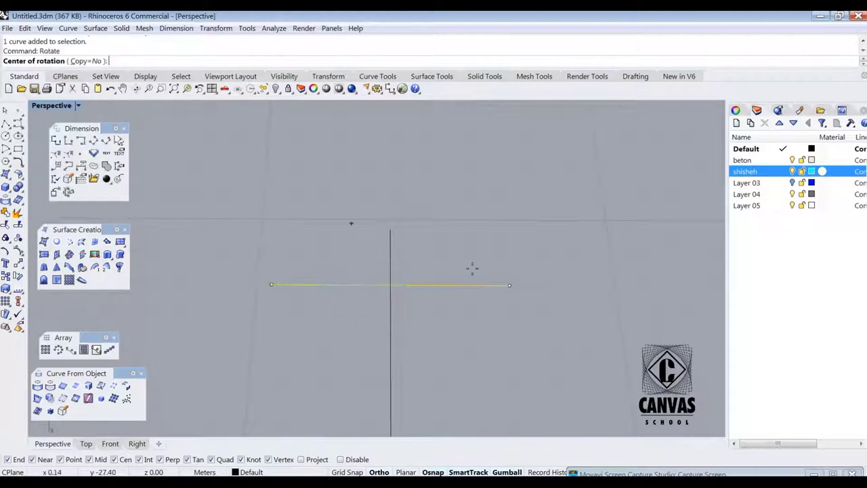
{"action": "left_click", "coordinate": [391, 285]}
{"action": "left_click", "coordinate": [508, 284]}
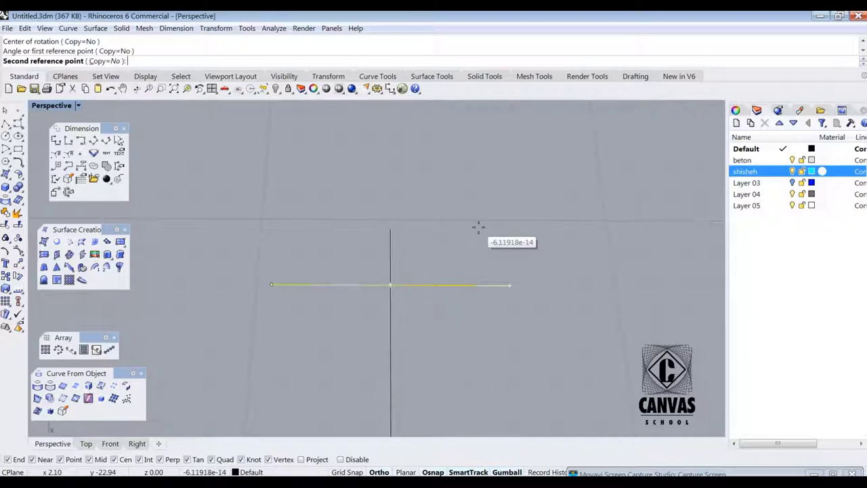
{"action": "key", "text": "F8"}
{"action": "type", "text": "30"}
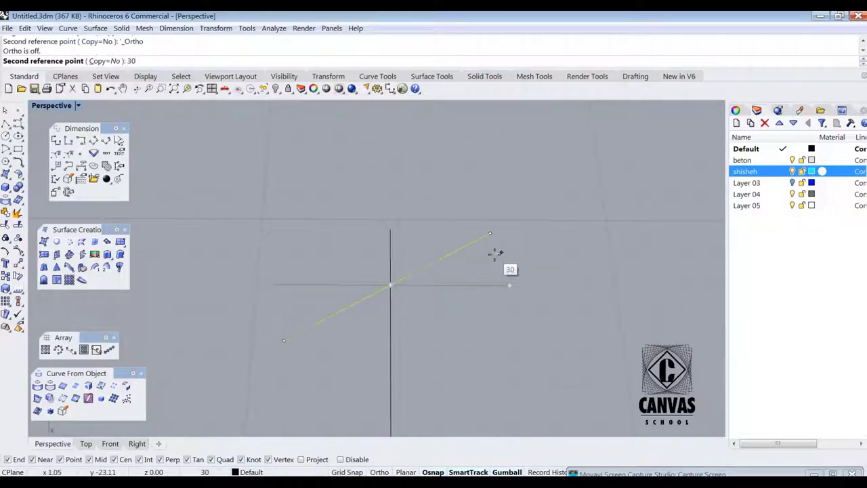
{"action": "type", "text": "c"}
{"action": "key", "text": "Return"}
{"action": "type", "text": "c"}
{"action": "key", "text": "Return"}
{"action": "type", "text": "30"}
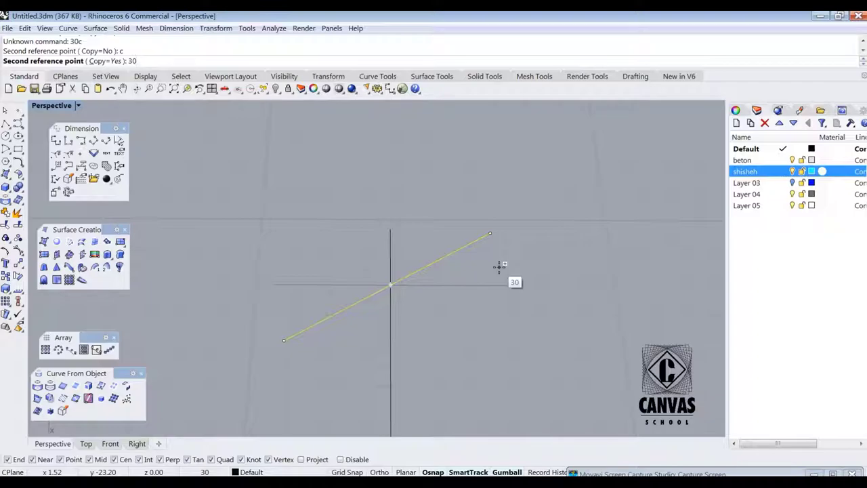
Step: Check the cross in the reference photo and place rotated crossbar copies at 30 and 60 degrees
{"action": "left_click", "coordinate": [393, 483]}
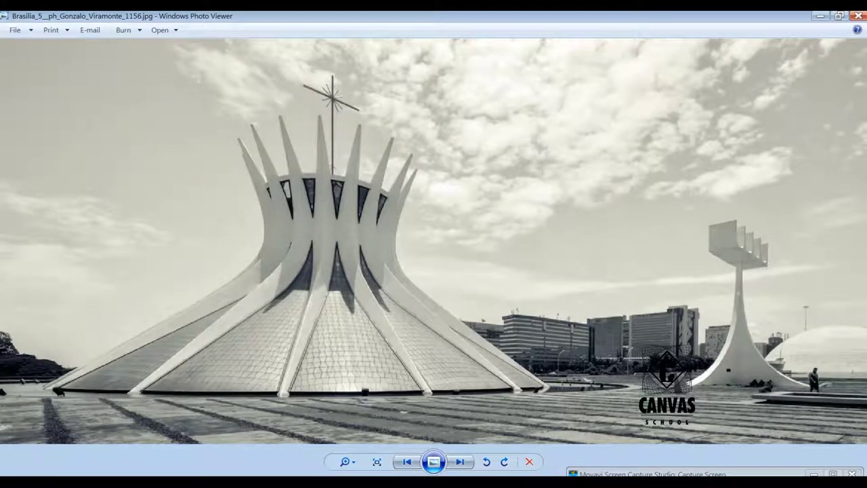
{"action": "mouse_move", "coordinate": [210, 483]}
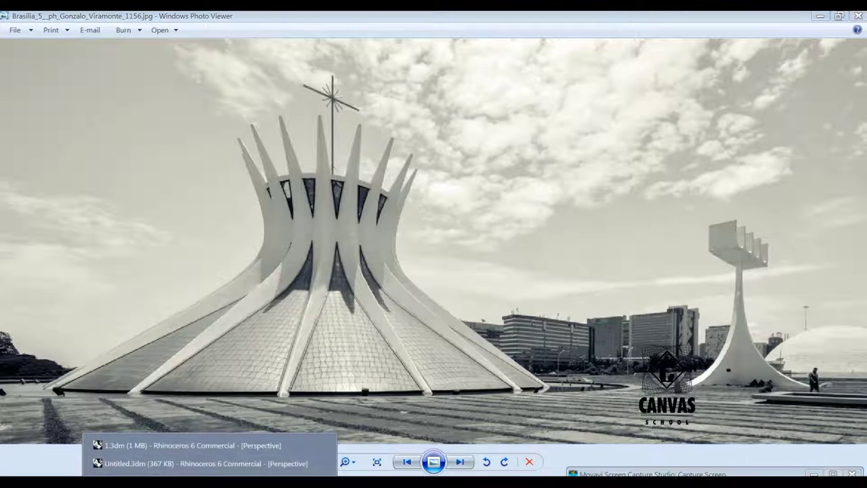
{"action": "left_click", "coordinate": [203, 463]}
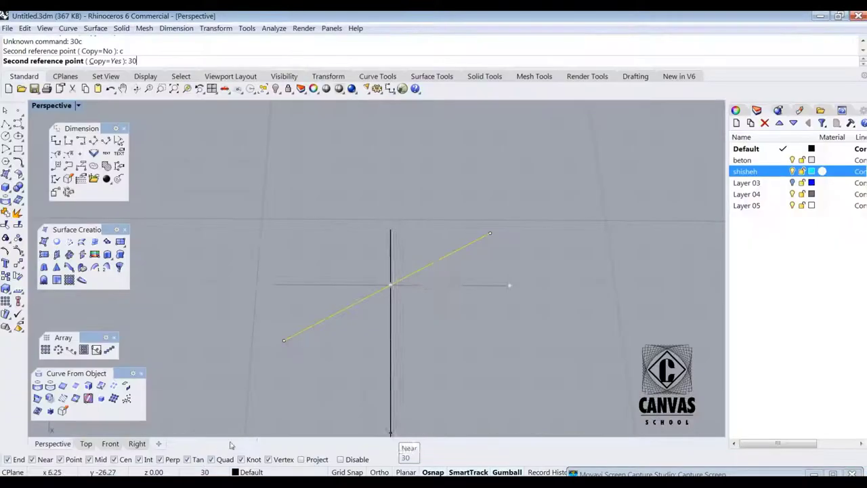
{"action": "left_click", "coordinate": [498, 242]}
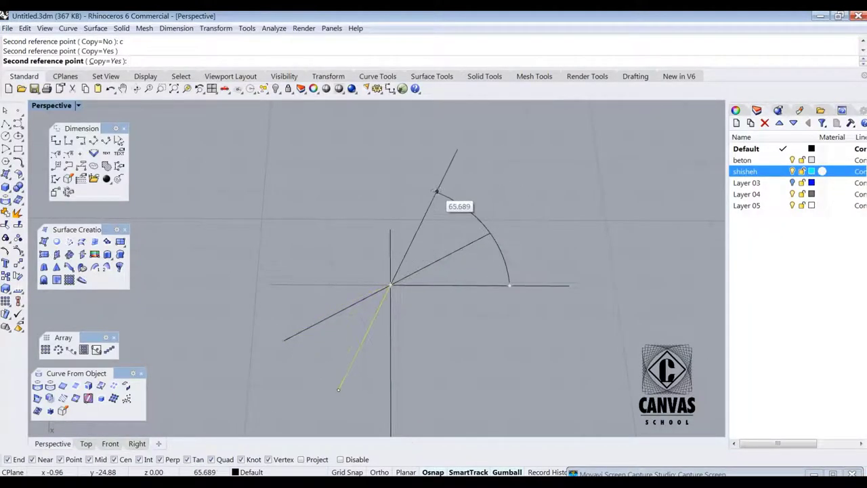
{"action": "left_click", "coordinate": [437, 191]}
{"action": "key", "text": "Escape"}
{"action": "key", "text": "Escape"}
Step: Shorten the 30-degree line from its upper end and move its midpoint onto the crossing of the lines
{"action": "left_click", "coordinate": [445, 258]}
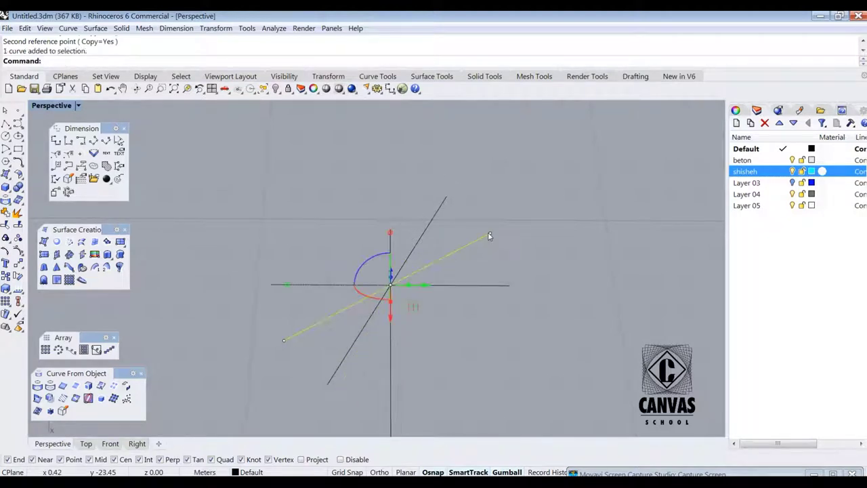
{"action": "left_click_drag", "start_coordinate": [489, 234], "coordinate": [454, 253]}
{"action": "left_click", "coordinate": [379, 291]}
{"action": "left_click_drag", "start_coordinate": [372, 285], "coordinate": [384, 284]}
{"action": "left_click", "coordinate": [370, 287]}
{"action": "left_click", "coordinate": [392, 315]}
{"action": "scroll", "coordinate": [368, 298], "scroll_direction": "up", "scroll_amount": 8}
{"action": "type", "text": "m"}
{"action": "key", "text": "Return"}
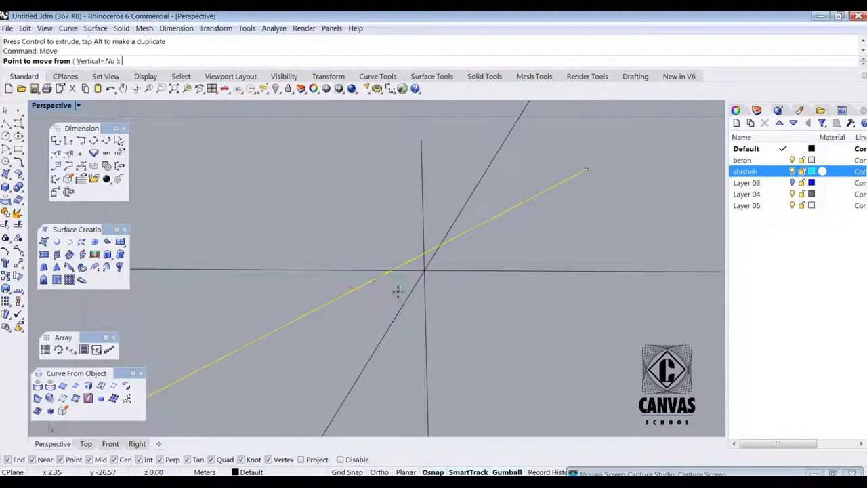
{"action": "left_click", "coordinate": [376, 279]}
{"action": "left_click", "coordinate": [424, 270]}
{"action": "scroll", "coordinate": [441, 290], "scroll_direction": "down", "scroll_amount": 3}
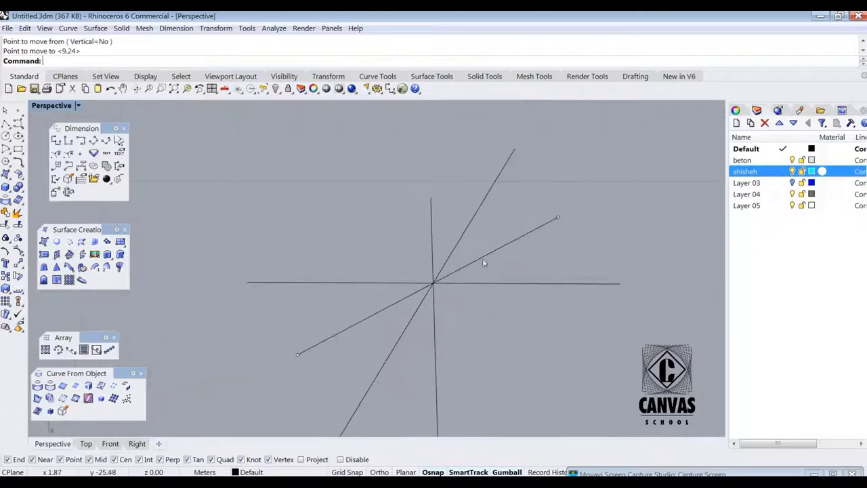
Step: Shorten the 30-degree line further and re-centre it by its midpoint on the crossing point
{"action": "left_click", "coordinate": [491, 251]}
{"action": "left_click_drag", "start_coordinate": [557, 217], "coordinate": [499, 248]}
{"action": "left_click", "coordinate": [442, 270]}
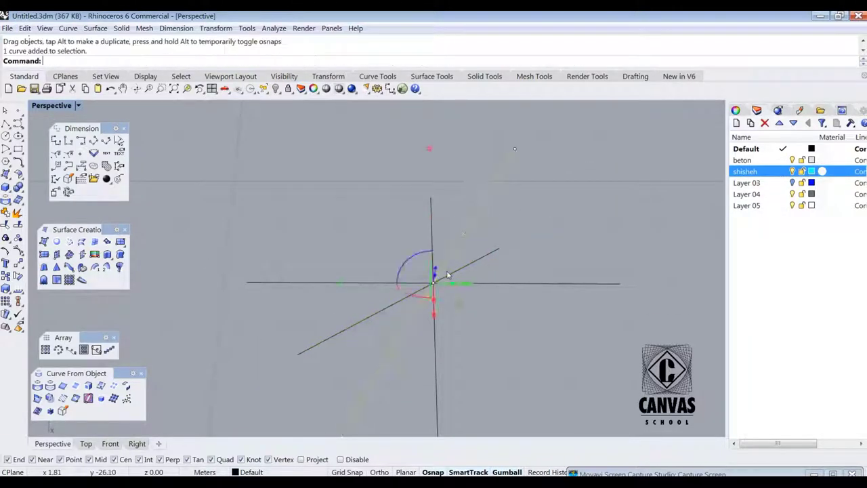
{"action": "left_click", "coordinate": [421, 289]}
{"action": "left_click", "coordinate": [403, 306]}
{"action": "left_click", "coordinate": [401, 302]}
{"action": "type", "text": "m"}
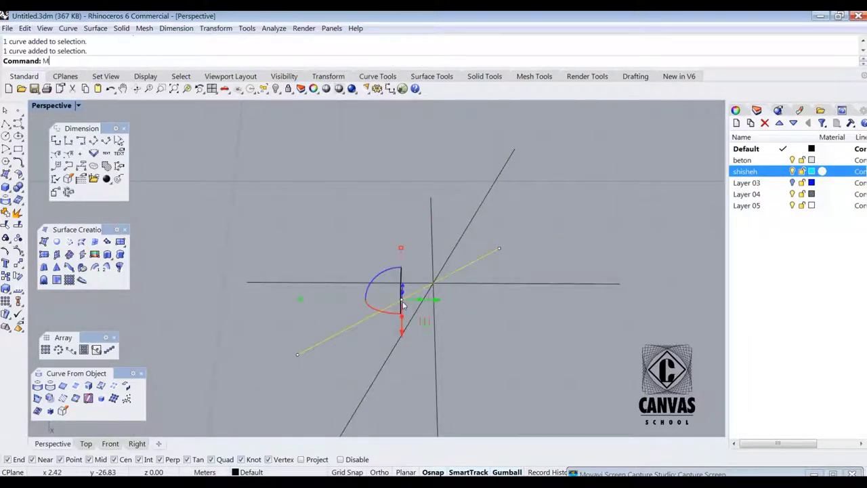
{"action": "key", "text": "Return"}
{"action": "left_click", "coordinate": [402, 300]}
{"action": "left_click", "coordinate": [434, 283]}
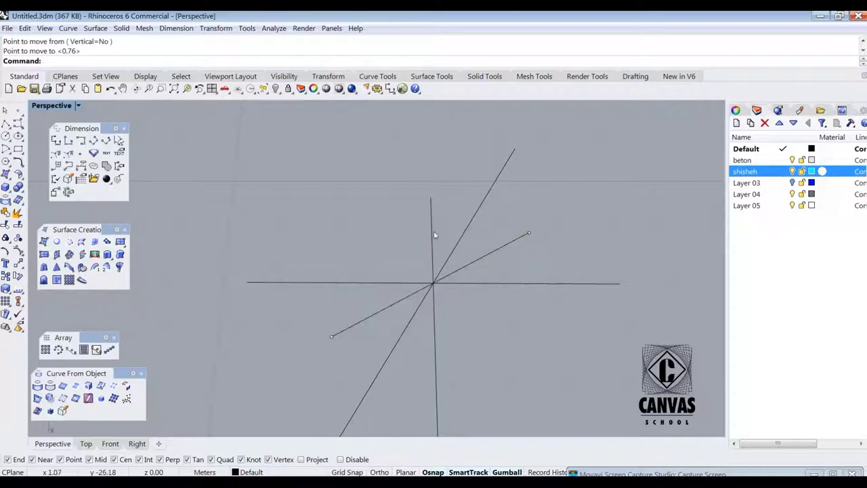
Step: Extend the main line slightly beyond its upper end and delete the 60-degree line
{"action": "left_click_drag", "start_coordinate": [430, 198], "coordinate": [430, 168]}
{"action": "left_click", "coordinate": [486, 200]}
{"action": "key", "text": "Delete"}
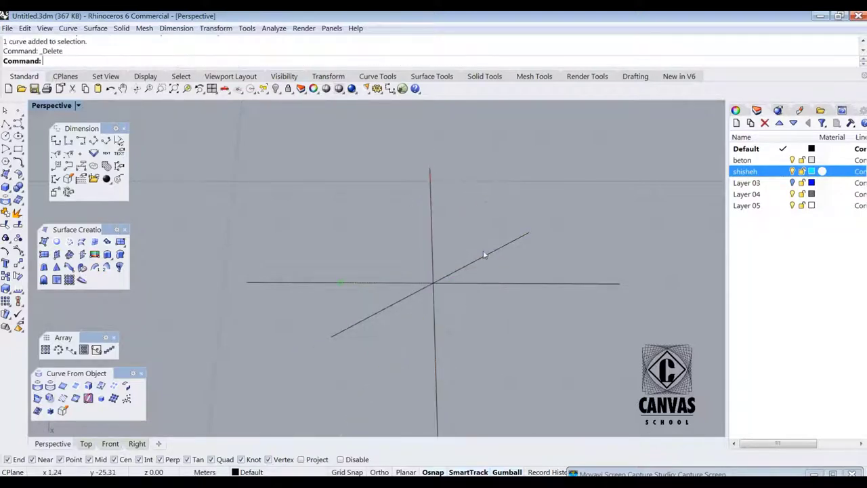
Step: Place a copy of the slanted 30-degree line rotated a further 30 degrees about the crossing point
{"action": "left_click", "coordinate": [484, 255]}
{"action": "type", "text": "Rotate3D"}
{"action": "key", "text": "Return"}
{"action": "left_click", "coordinate": [433, 283]}
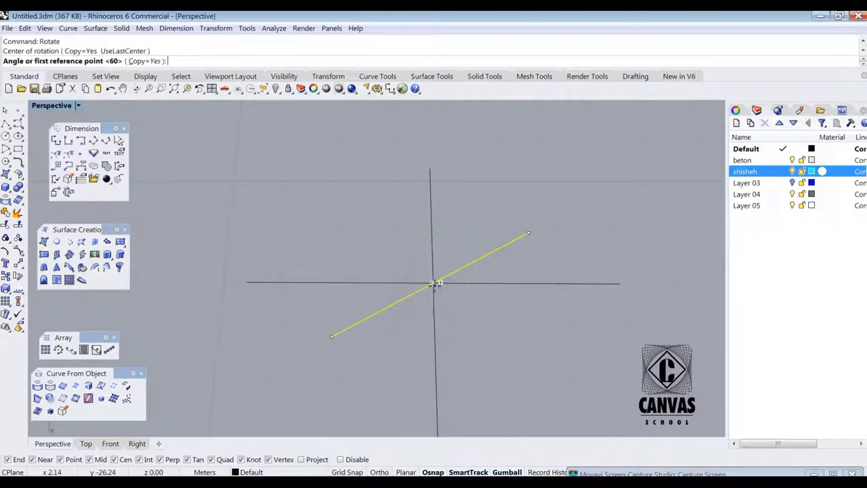
{"action": "left_click", "coordinate": [528, 233]}
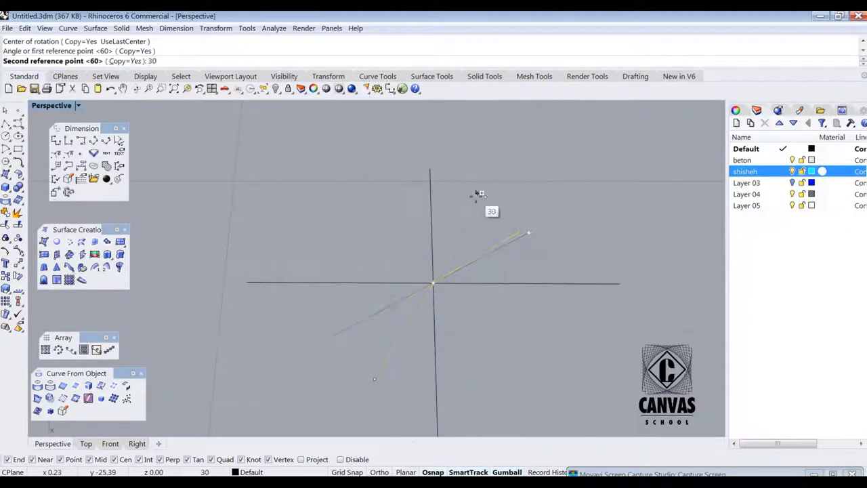
{"action": "left_click", "coordinate": [479, 192]}
{"action": "key", "text": "Return"}
Step: Mirror the two slanted lines across the cross's main line, keeping the originals
{"action": "left_click", "coordinate": [493, 252]}
{"action": "left_click", "coordinate": [470, 225]}
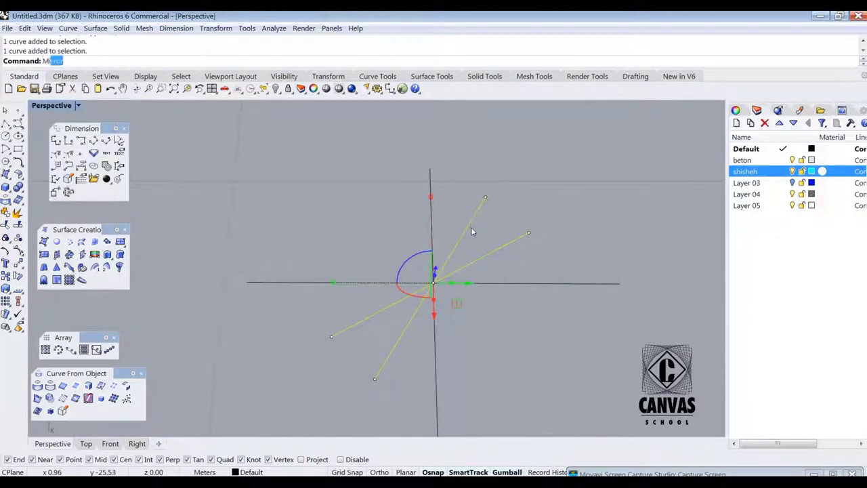
{"action": "type", "text": "Mi"}
{"action": "key", "text": "Return"}
{"action": "left_click", "coordinate": [433, 290]}
{"action": "key", "text": "Escape"}
{"action": "key", "text": "Return"}
{"action": "left_click", "coordinate": [430, 170]}
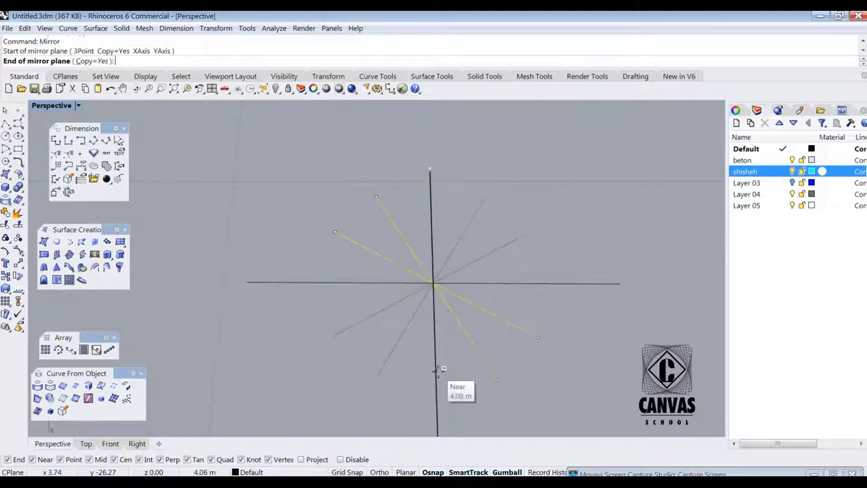
{"action": "left_click", "coordinate": [437, 371]}
{"action": "key", "text": "Return"}
{"action": "key", "text": "Escape"}
{"action": "key", "text": "Escape"}
Step: Lengthen the horizontal crossbar at its right end with Ortho on and move its midpoint onto the crossing point
{"action": "scroll", "coordinate": [420, 319], "scroll_direction": "down", "scroll_amount": 10}
{"action": "right_click_drag", "start_coordinate": [421, 319], "coordinate": [486, 327]}
{"action": "scroll", "coordinate": [435, 305], "scroll_direction": "up", "scroll_amount": 8}
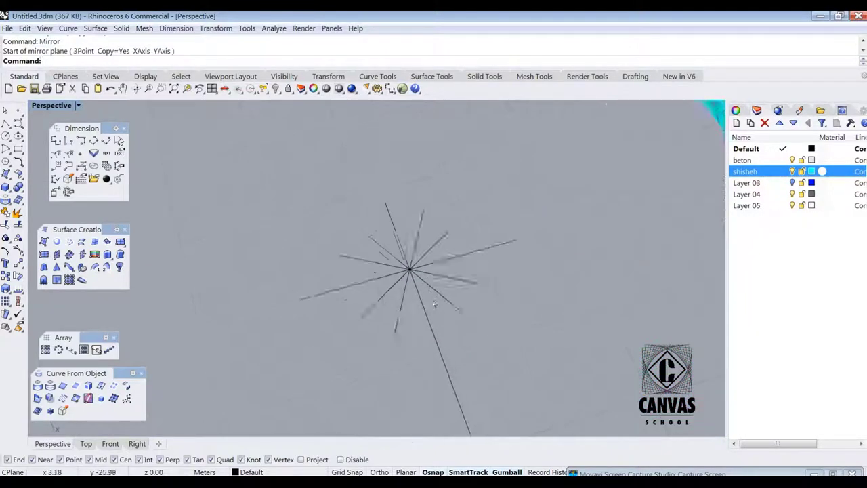
{"action": "right_click_drag", "start_coordinate": [435, 304], "coordinate": [412, 341]}
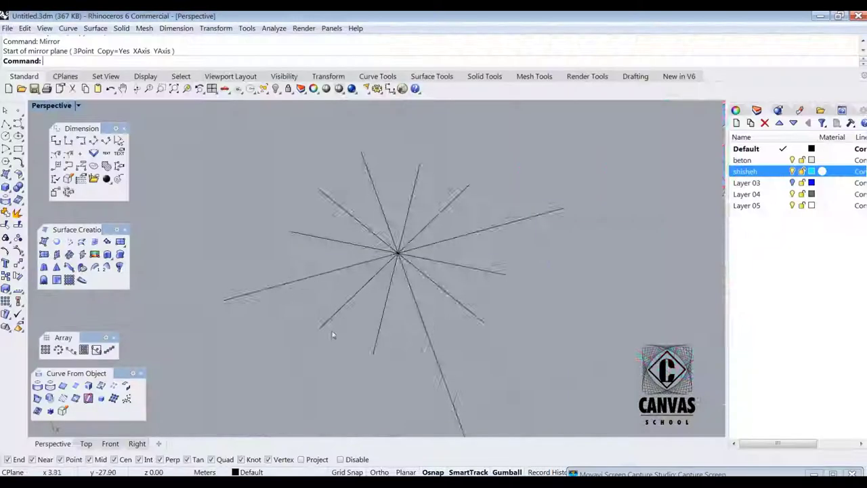
{"action": "right_click_drag", "start_coordinate": [330, 332], "coordinate": [447, 295]}
{"action": "left_click", "coordinate": [456, 292]}
{"action": "left_click_drag", "start_coordinate": [457, 293], "coordinate": [593, 287]}
{"action": "key", "text": "F8"}
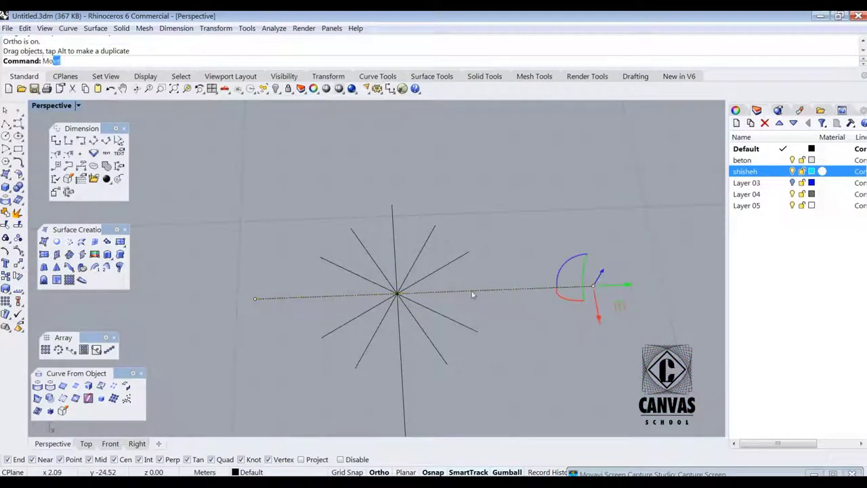
{"action": "key", "text": "Return"}
{"action": "left_click", "coordinate": [424, 292]}
{"action": "left_click", "coordinate": [398, 293]}
Step: Shorten the crossbar slightly at its left end and re-centre it by its midpoint on the crossing point
{"action": "left_click", "coordinate": [498, 292]}
{"action": "key", "text": "Return"}
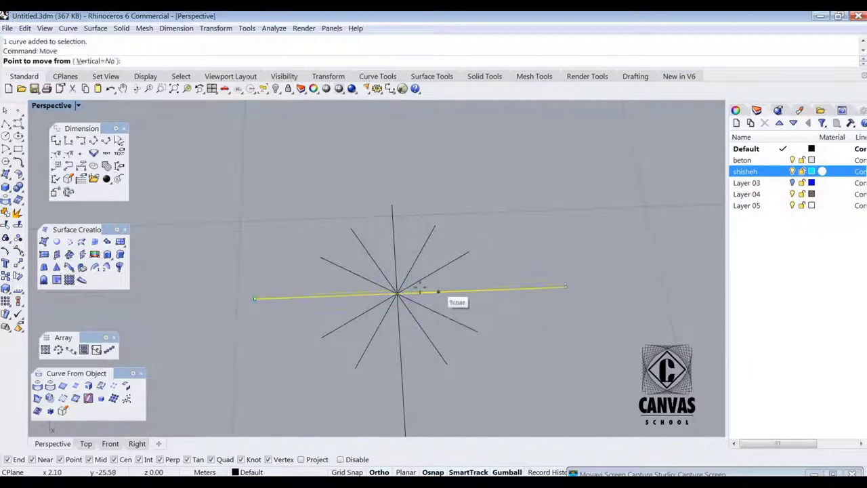
{"action": "left_click", "coordinate": [410, 292]}
{"action": "left_click", "coordinate": [397, 294]}
{"action": "left_click", "coordinate": [472, 308]}
Step: Extend the main line further beyond its upper end and compare the cross with the reference photo
{"action": "scroll", "coordinate": [423, 272], "scroll_direction": "down", "scroll_amount": 6}
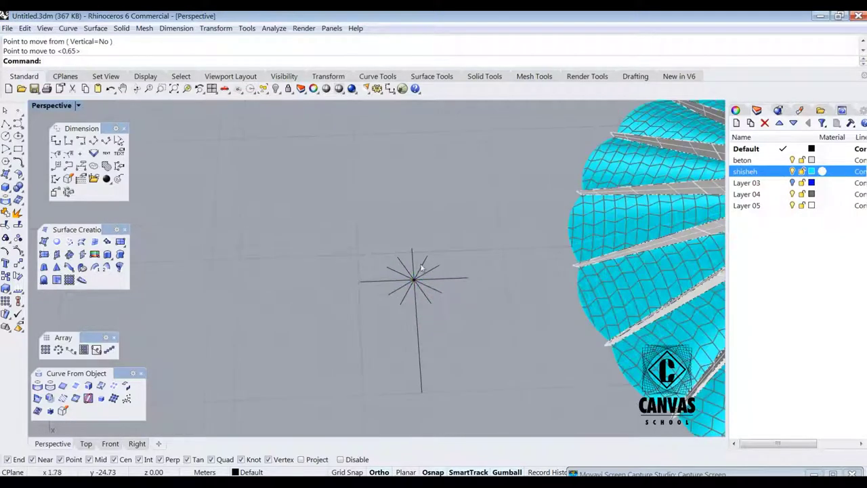
{"action": "left_click", "coordinate": [412, 253]}
{"action": "left_click_drag", "start_coordinate": [411, 249], "coordinate": [410, 227]}
{"action": "left_click", "coordinate": [464, 290]}
{"action": "right_click_drag", "start_coordinate": [464, 290], "coordinate": [498, 279]}
{"action": "key", "text": "alt+Tab"}
{"action": "key", "text": "alt+Tab"}
{"action": "left_click", "coordinate": [464, 259]}
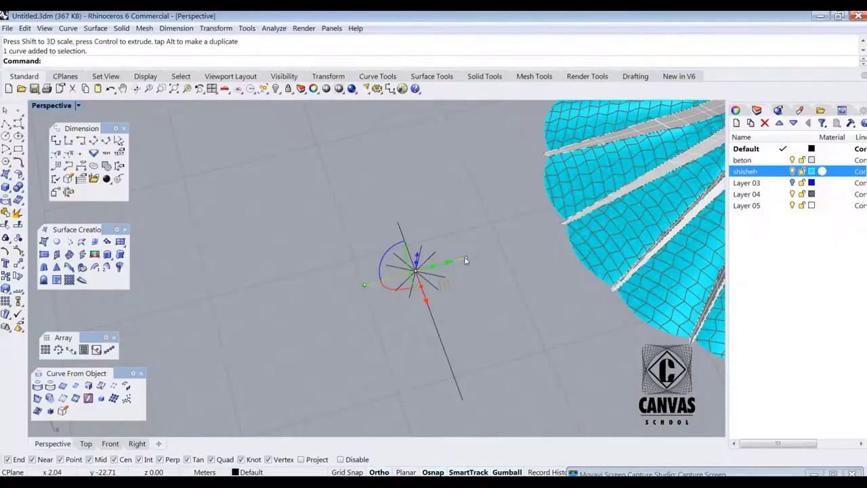
{"action": "mouse_move", "coordinate": [466, 258]}
{"action": "left_mouse_down"}
{"action": "mouse_move", "coordinate": [478, 249]}
{"action": "mouse_move", "coordinate": [466, 258]}
{"action": "left_mouse_up"}
{"action": "left_click", "coordinate": [465, 258]}
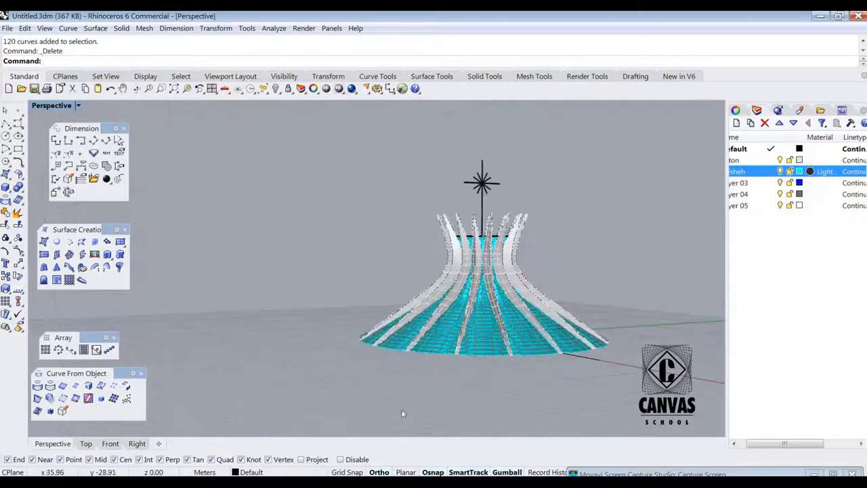
Step: Move the rim polysurface around the flat roof to the beton layer
{"action": "scroll", "coordinate": [452, 235], "scroll_direction": "up", "scroll_amount": 5}
{"action": "left_click", "coordinate": [453, 234]}
{"action": "right_click_drag", "start_coordinate": [459, 203], "coordinate": [458, 213]}
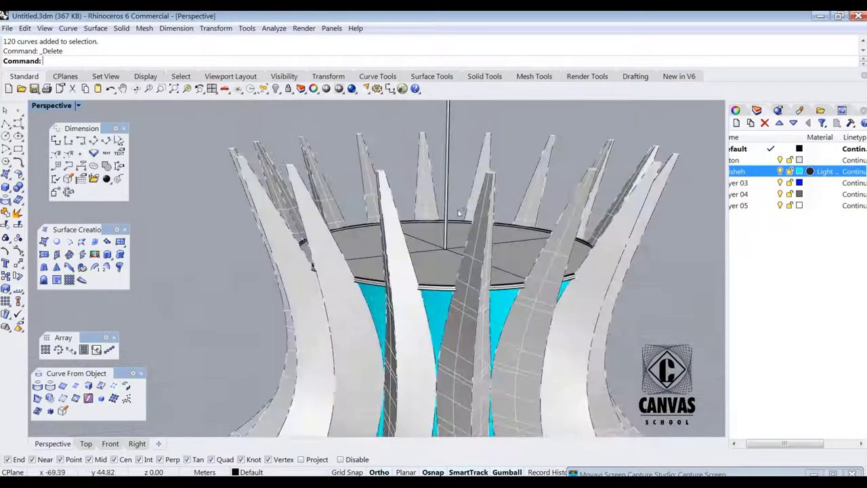
{"action": "scroll", "coordinate": [447, 290], "scroll_direction": "up", "scroll_amount": 6}
{"action": "left_click", "coordinate": [446, 290]}
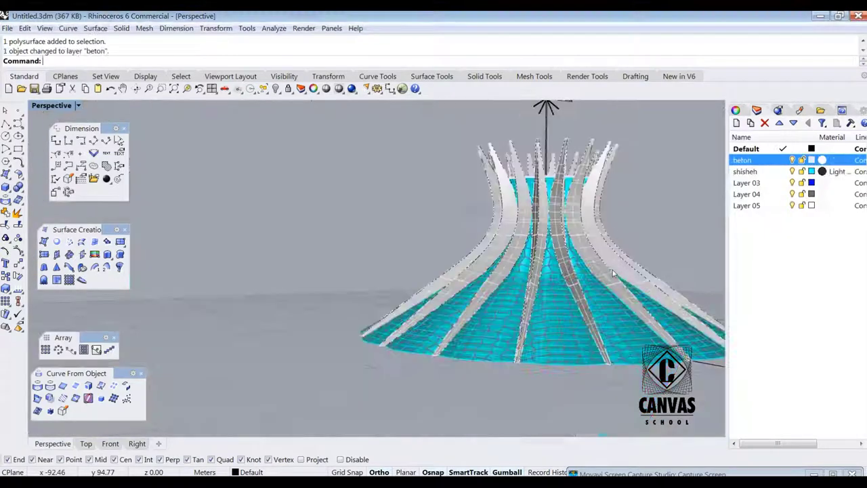
Step: Switch the Perspective viewport to the Rendered display mode and inspect the base of the cathedral
{"action": "scroll", "coordinate": [606, 261], "scroll_direction": "down", "scroll_amount": 3}
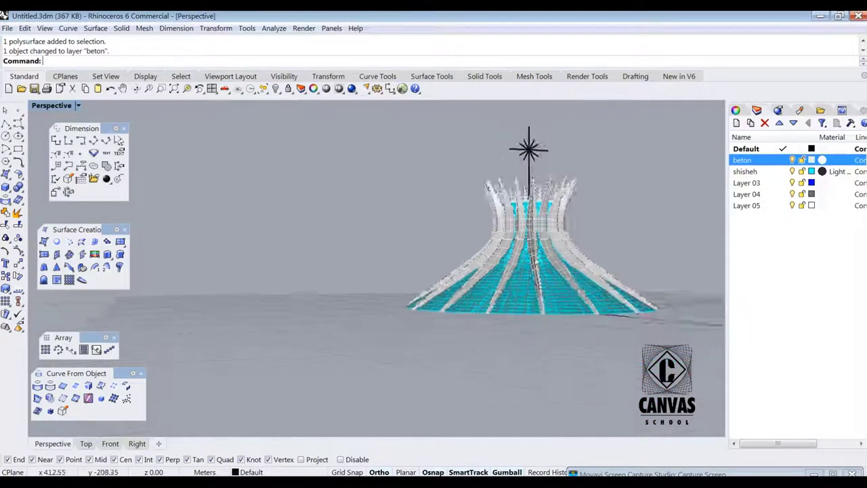
{"action": "left_click", "coordinate": [76, 105]}
{"action": "left_click", "coordinate": [78, 156]}
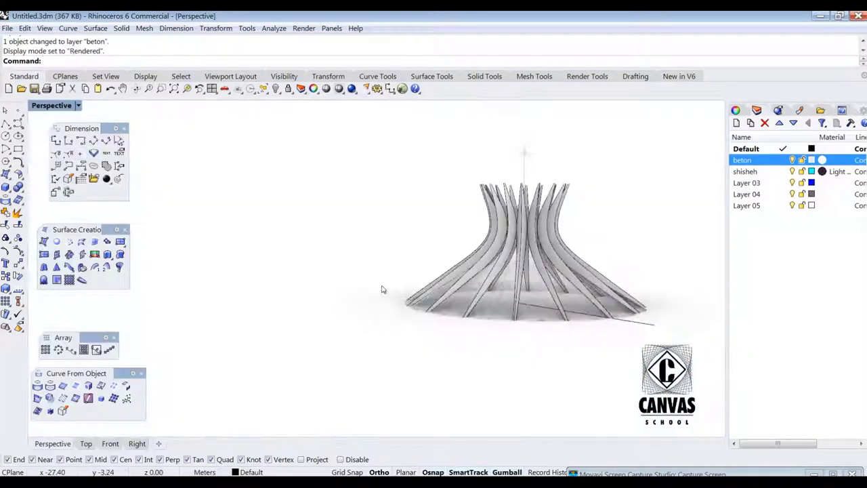
{"action": "scroll", "coordinate": [520, 295], "scroll_direction": "up", "scroll_amount": 3}
{"action": "scroll", "coordinate": [520, 294], "scroll_direction": "up", "scroll_amount": 2}
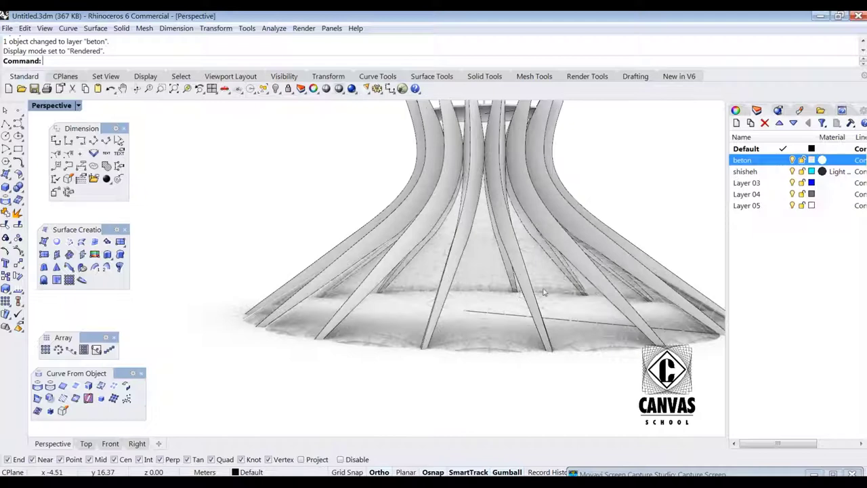
Step: Set Layer 04's colour to black and assign it a new Paint material in Dark Gray
{"action": "left_click", "coordinate": [812, 193]}
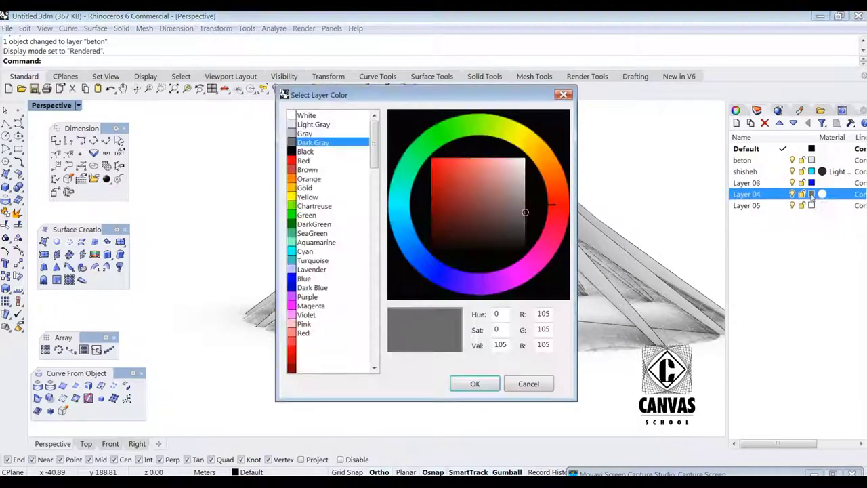
{"action": "left_click", "coordinate": [810, 195]}
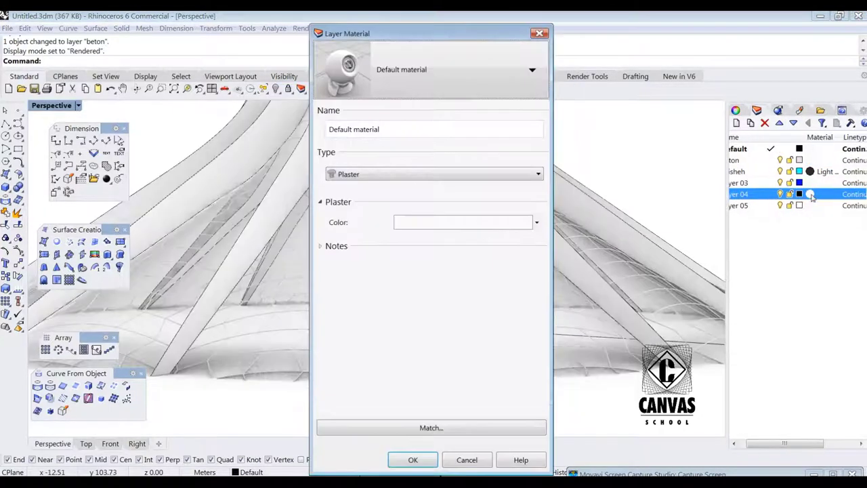
{"action": "left_click", "coordinate": [492, 80]}
{"action": "left_click", "coordinate": [458, 118]}
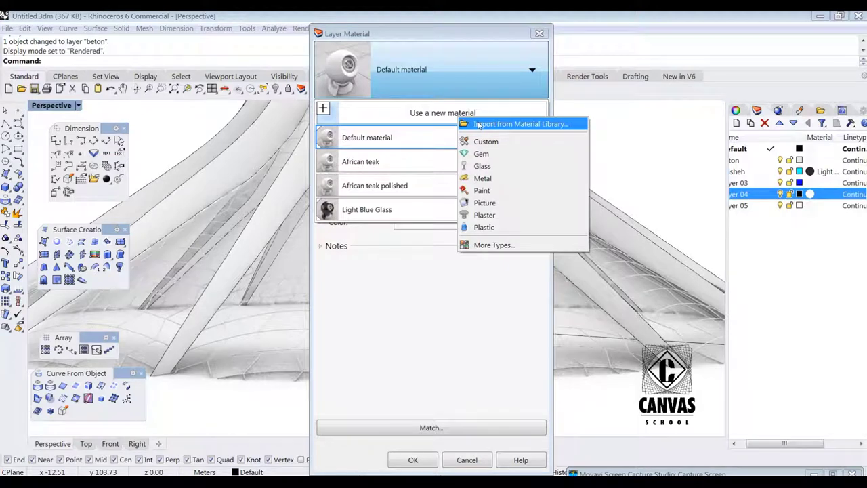
{"action": "left_click", "coordinate": [482, 191]}
{"action": "left_click", "coordinate": [472, 226]}
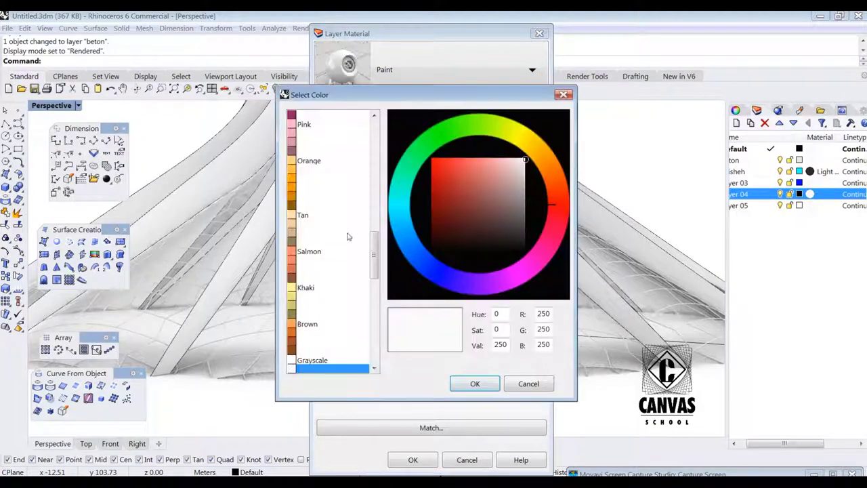
{"action": "left_click", "coordinate": [313, 143]}
{"action": "left_click", "coordinate": [474, 383]}
{"action": "left_click", "coordinate": [413, 459]}
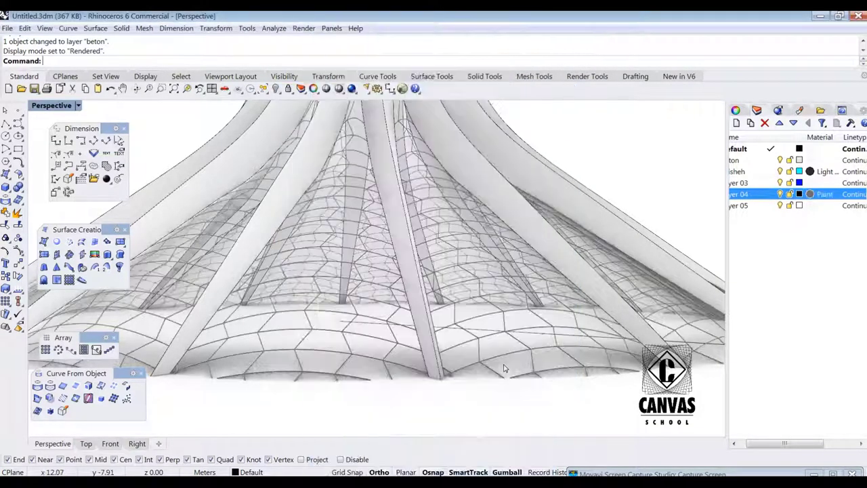
Step: Make beton the current layer and toggle the visibility of the Default layer
{"action": "scroll", "coordinate": [519, 308], "scroll_direction": "down", "scroll_amount": 10}
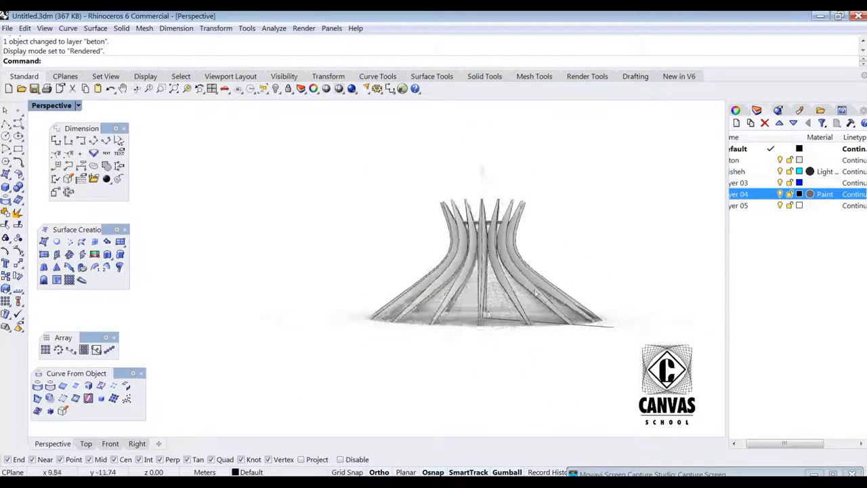
{"action": "scroll", "coordinate": [569, 273], "scroll_direction": "up", "scroll_amount": 4}
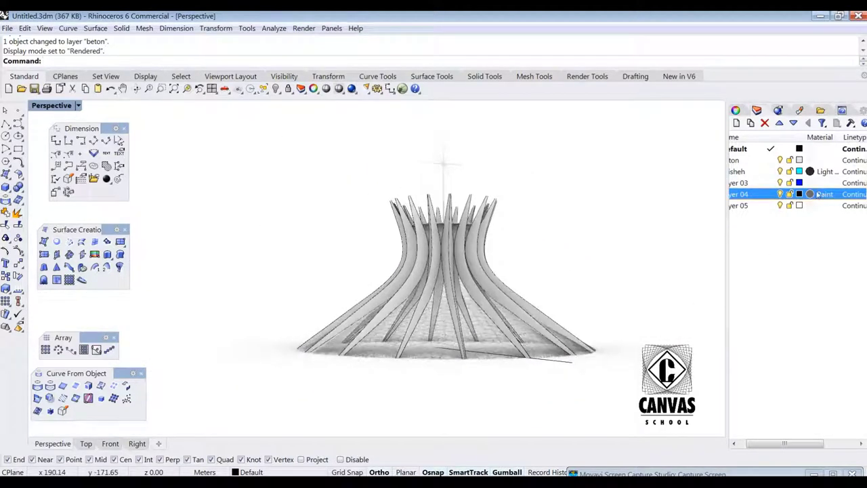
{"action": "left_click_drag", "start_coordinate": [786, 445], "coordinate": [759, 446]}
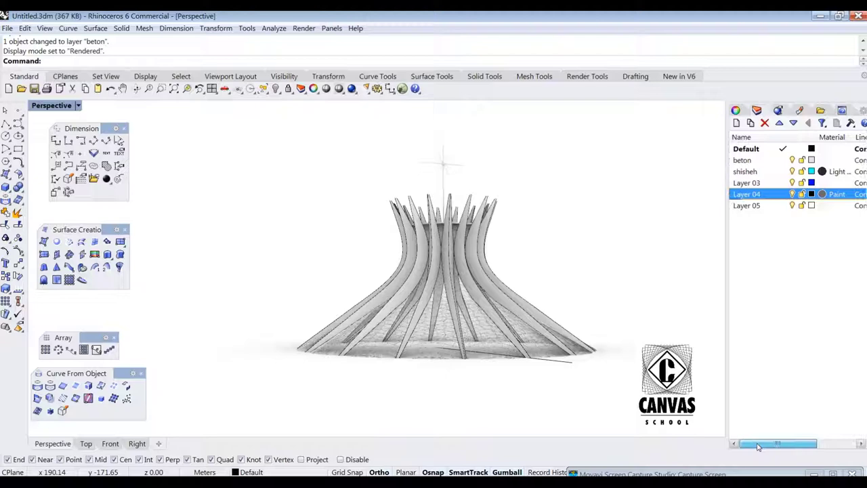
{"action": "left_click", "coordinate": [783, 161]}
{"action": "left_click", "coordinate": [792, 149]}
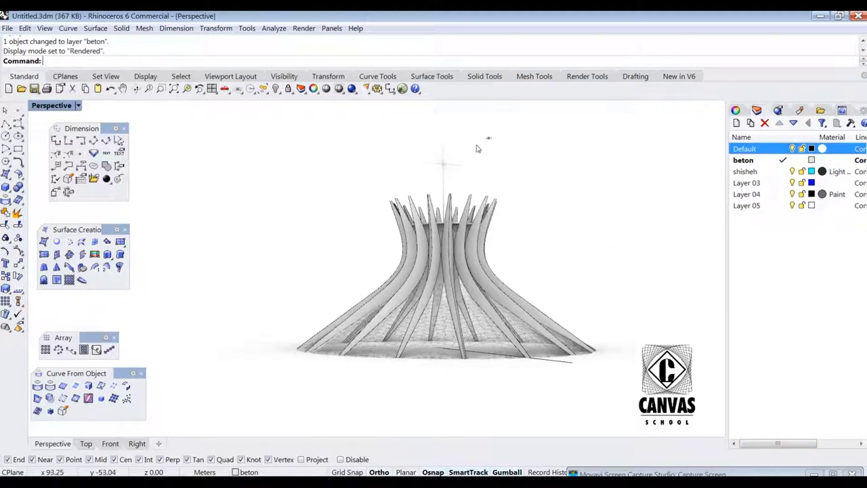
Step: Move the rooftop cross's extrusions to Layer 03 and hide the Default layer
{"action": "right_click", "coordinate": [747, 195]}
{"action": "right_click", "coordinate": [747, 181]}
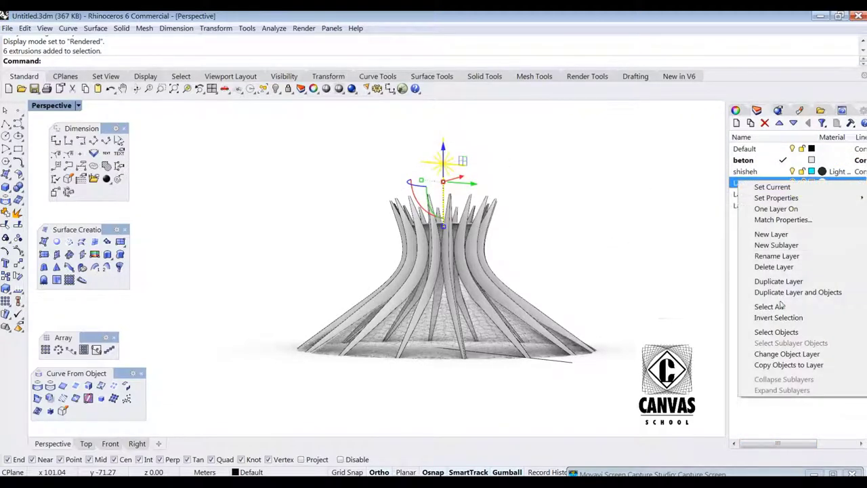
{"action": "left_click", "coordinate": [785, 354]}
{"action": "left_click", "coordinate": [744, 148]}
{"action": "left_click", "coordinate": [589, 189]}
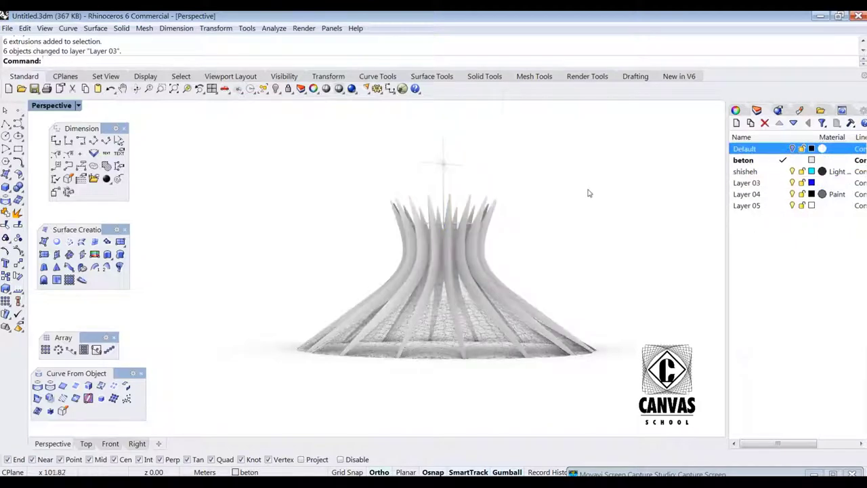
Step: Assign Layer 03 a Paint material coloured Black and save the file
{"action": "left_click_drag", "start_coordinate": [560, 140], "coordinate": [417, 183]}
{"action": "left_click", "coordinate": [822, 183]}
{"action": "left_click", "coordinate": [447, 69]}
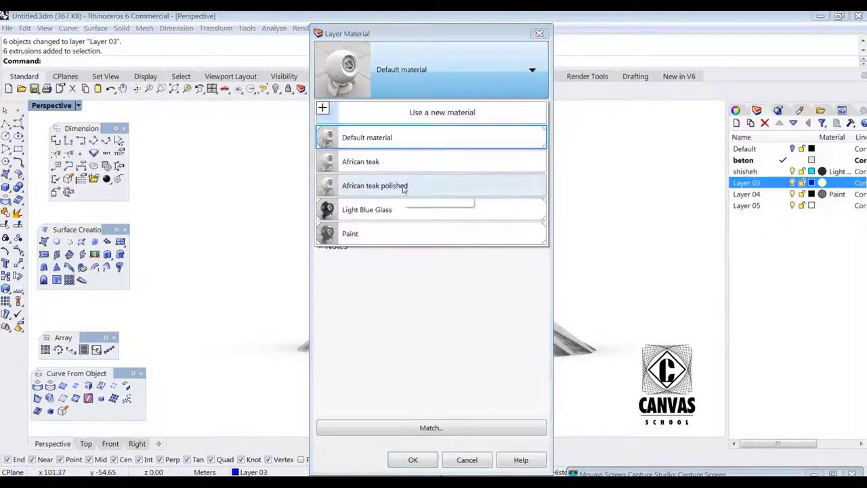
{"action": "left_click", "coordinate": [409, 231]}
{"action": "left_click", "coordinate": [397, 222]}
{"action": "left_click", "coordinate": [318, 153]}
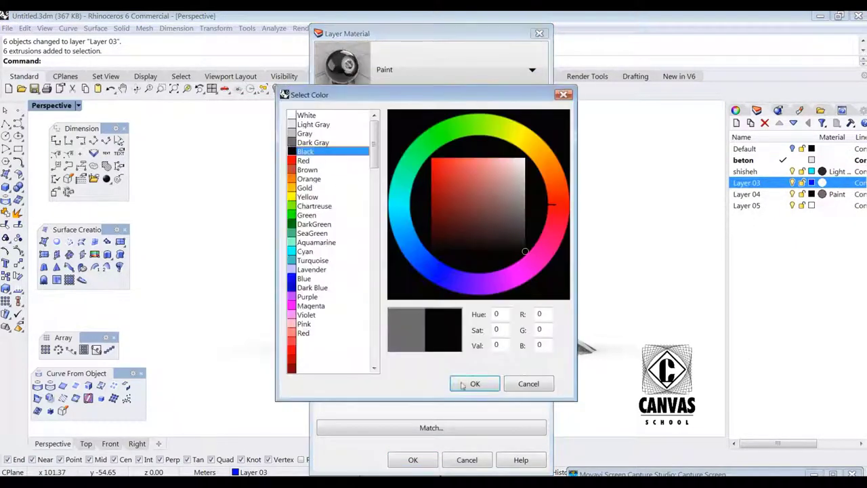
{"action": "left_click", "coordinate": [474, 384]}
{"action": "left_click", "coordinate": [414, 460]}
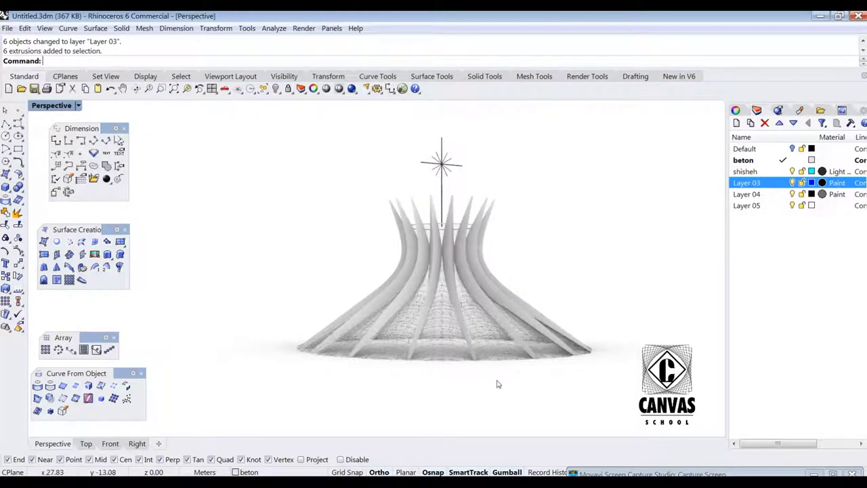
{"action": "key", "text": "ctrl+s"}
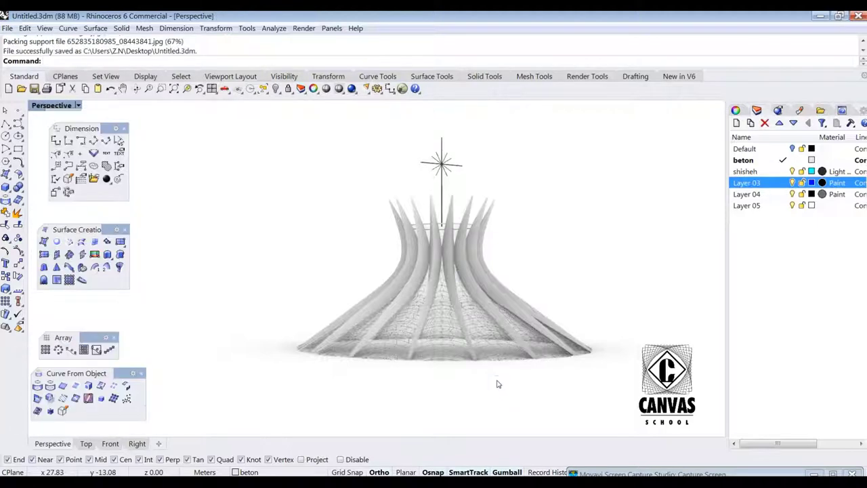
Step: Show the Default layer and move the flat circular roof surface to the beton layer
{"action": "right_click_drag", "start_coordinate": [517, 207], "coordinate": [499, 243]}
{"action": "scroll", "coordinate": [460, 208], "scroll_direction": "up", "scroll_amount": 6}
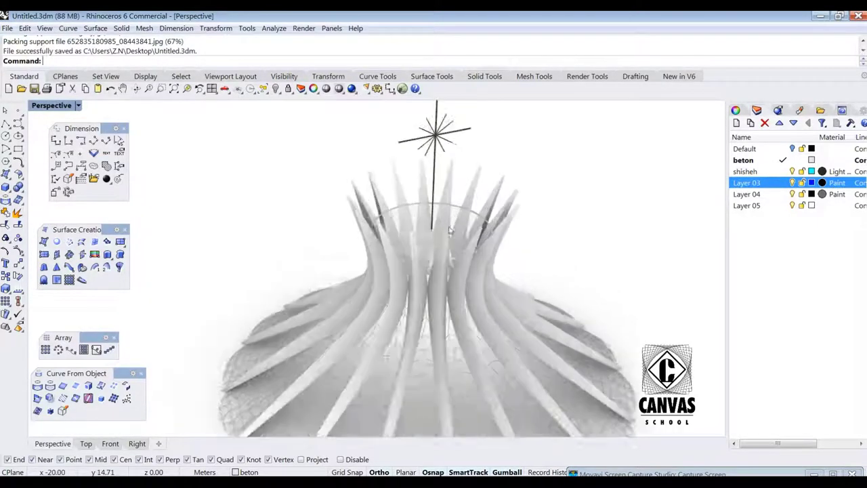
{"action": "left_click", "coordinate": [792, 149]}
{"action": "left_click", "coordinate": [444, 226]}
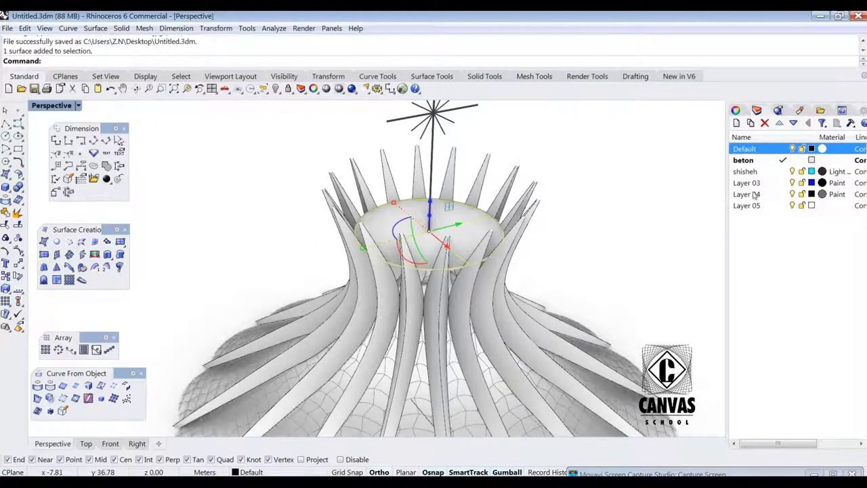
{"action": "right_click", "coordinate": [738, 159]}
{"action": "left_click", "coordinate": [773, 332]}
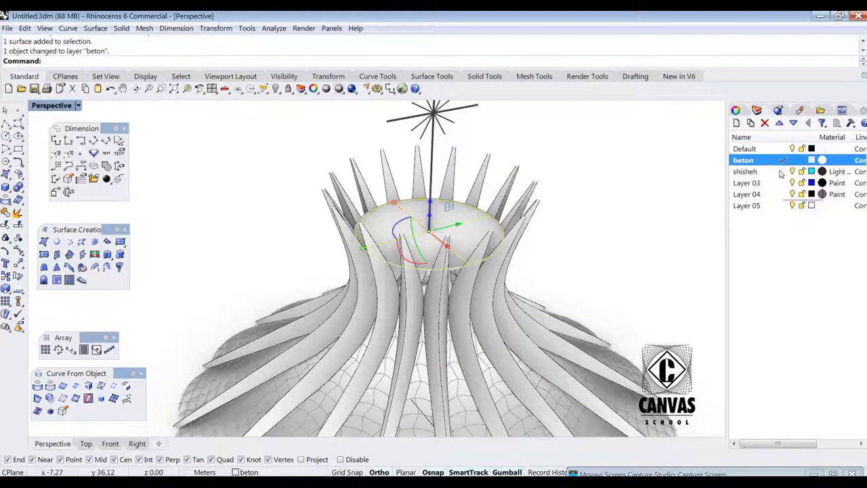
Step: Hide the Default layer again and view the whole cathedral
{"action": "right_click_drag", "start_coordinate": [593, 273], "coordinate": [589, 249]}
{"action": "scroll", "coordinate": [589, 248], "scroll_direction": "down", "scroll_amount": 6}
{"action": "left_click", "coordinate": [587, 280]}
{"action": "right_click_drag", "start_coordinate": [588, 281], "coordinate": [614, 308]}
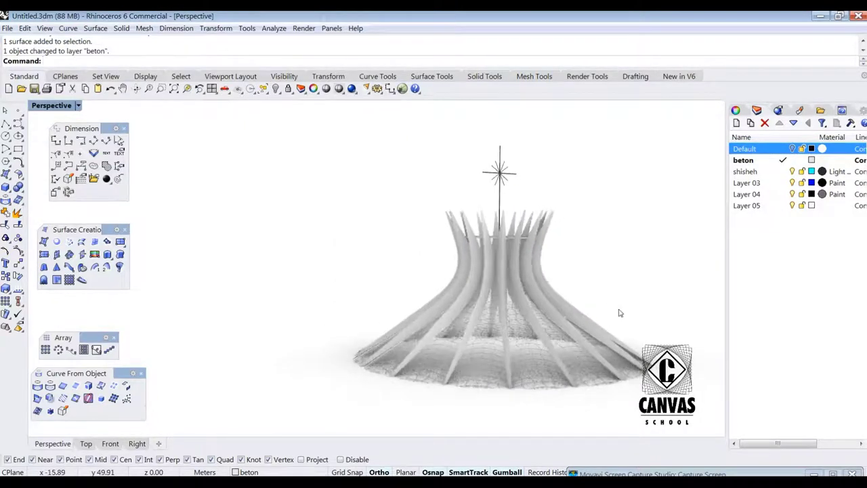
Step: Save the file
{"action": "key", "text": "ctrl+s"}
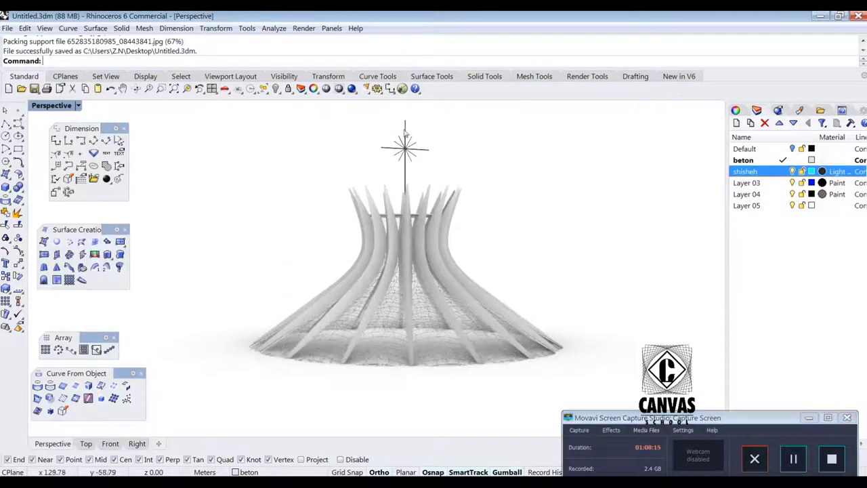
Step: Try to scale the rooftop cross's vertical post along its height with the gumball
{"action": "left_click", "coordinate": [404, 130]}
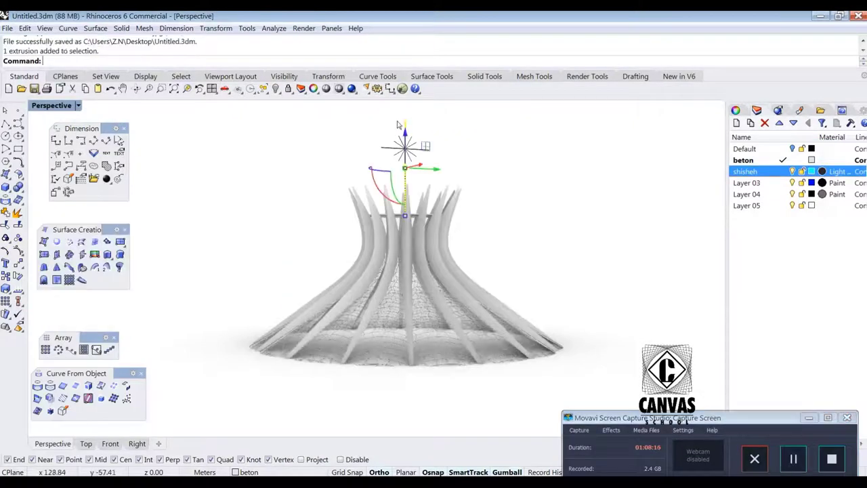
{"action": "scroll", "coordinate": [404, 130], "scroll_direction": "up", "scroll_amount": 5}
{"action": "mouse_move", "coordinate": [409, 401]}
{"action": "left_mouse_down"}
{"action": "mouse_move", "coordinate": [409, 425]}
{"action": "mouse_move", "coordinate": [410, 404]}
{"action": "left_mouse_up"}
{"action": "key", "text": "ctrl+z"}
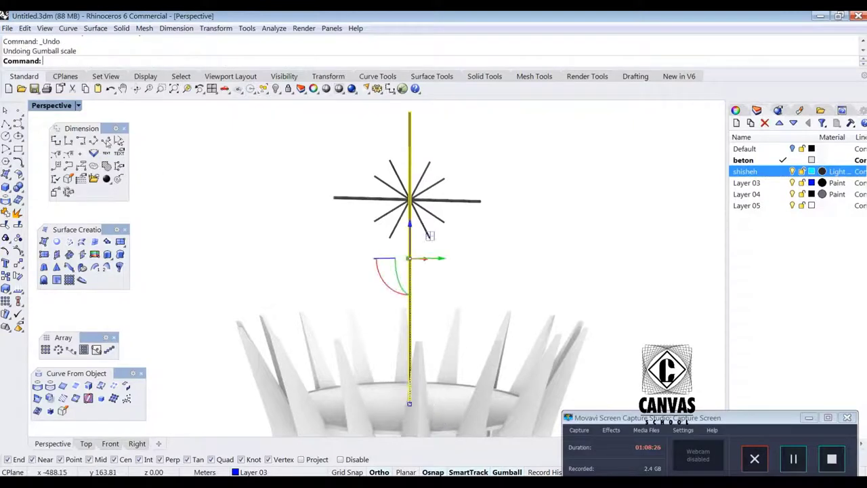
Step: Switch the Perspective view to Shaded display and start scaling the rooftop cross's vertical post with the Scale command
{"action": "left_click", "coordinate": [78, 105]}
{"action": "left_click", "coordinate": [61, 144]}
{"action": "left_click", "coordinate": [304, 199]}
{"action": "right_click_drag", "start_coordinate": [498, 156], "coordinate": [458, 166]}
{"action": "left_click", "coordinate": [399, 138]}
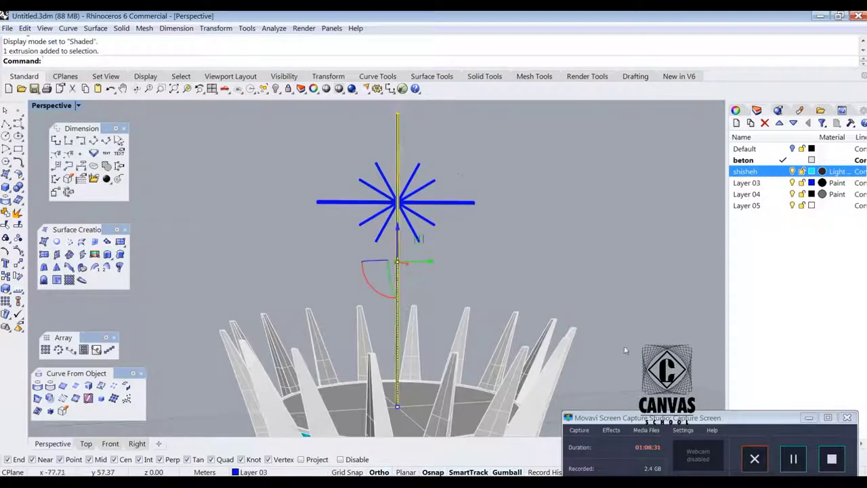
{"action": "left_click_drag", "start_coordinate": [653, 418], "coordinate": [655, 441]}
{"action": "right_click_drag", "start_coordinate": [466, 236], "coordinate": [439, 246]}
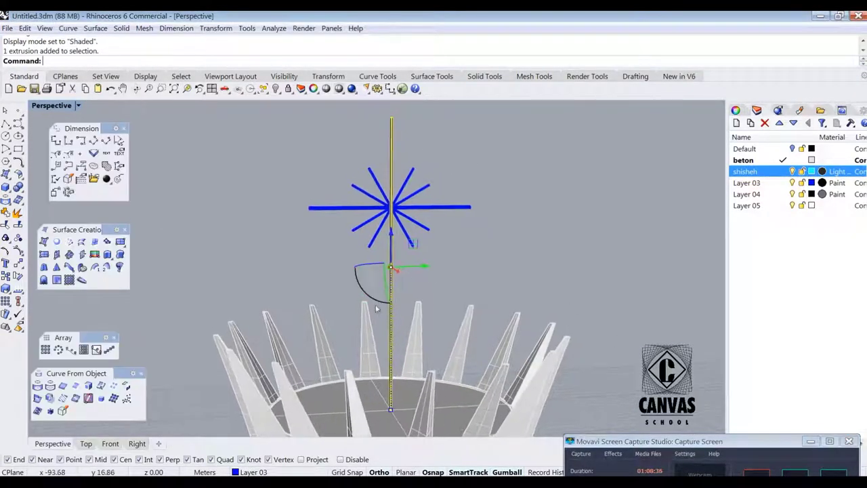
{"action": "left_click", "coordinate": [5, 289]}
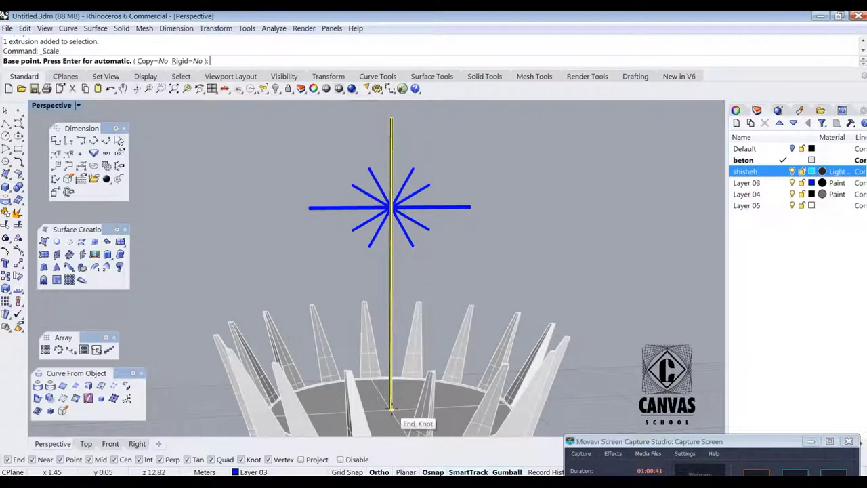